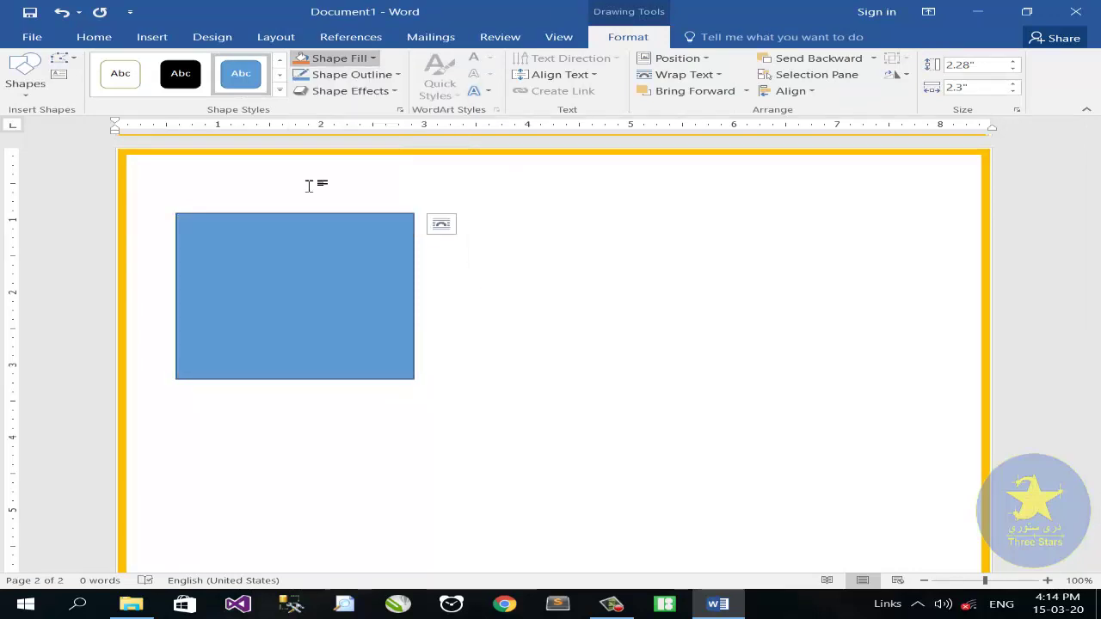
Give the rectangle no fill and a light-grey outline 10 pt wide
left_click(348, 74)
left_click(303, 142)
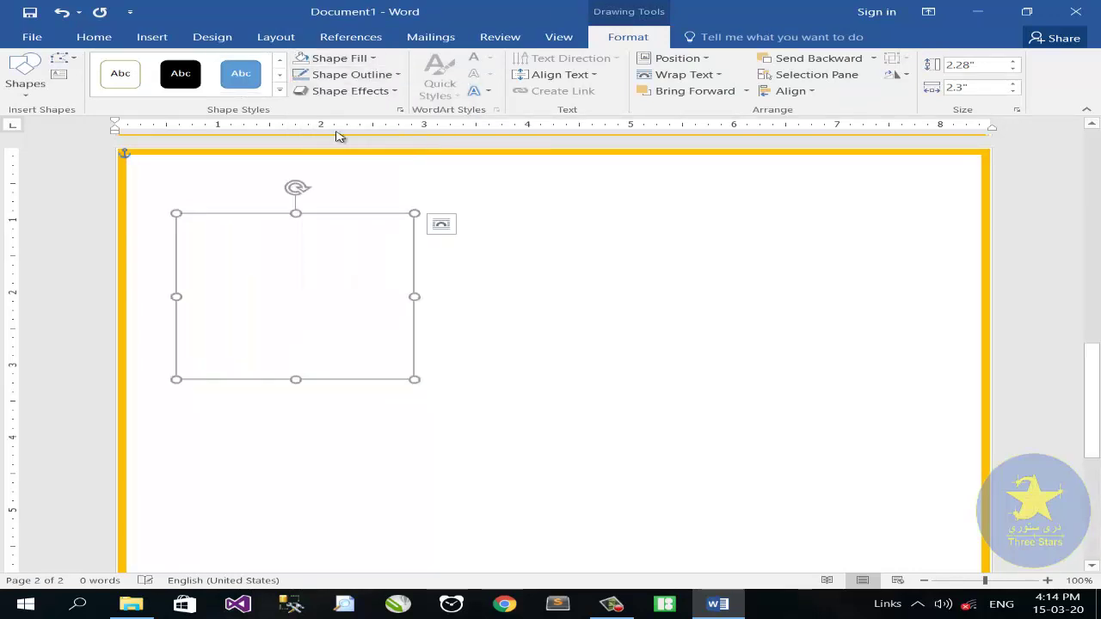
left_click(348, 74)
mouse_move(370, 239)
left_click(622, 377)
left_click_drag(1020, 331, 1000, 331)
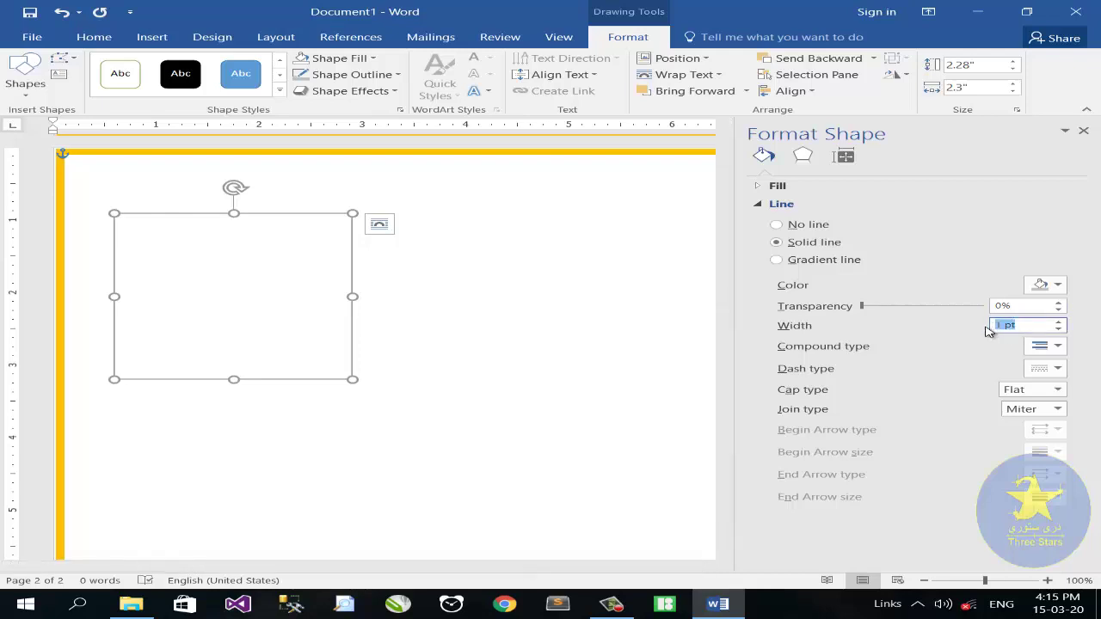
type("10")
Deselect the frame and close the formatting pane
left_click(499, 218)
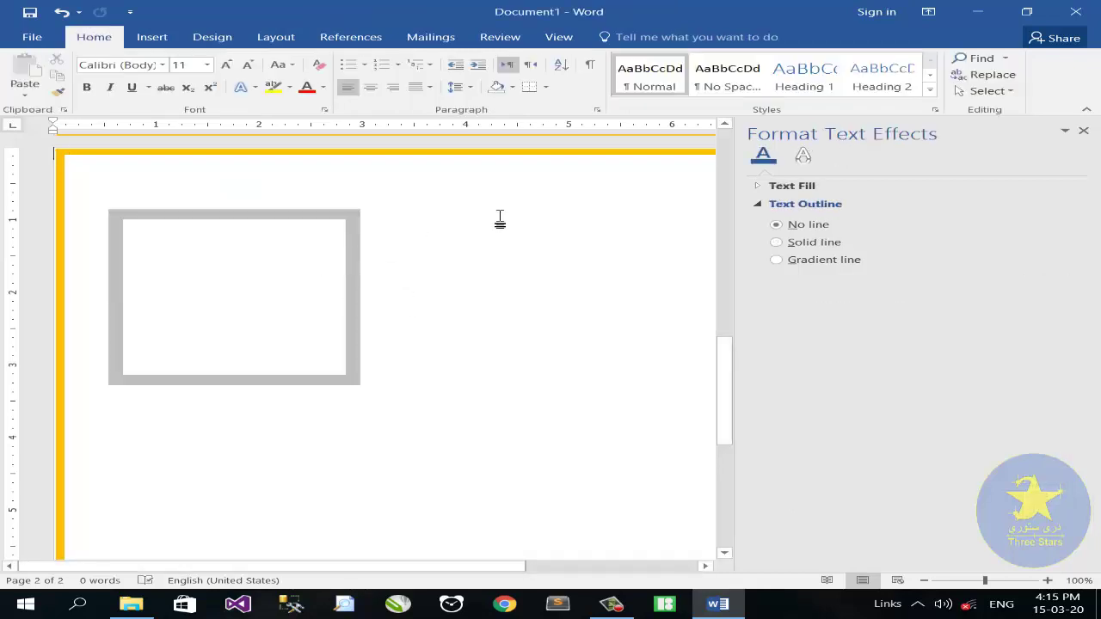
left_click(1082, 129)
left_click(151, 36)
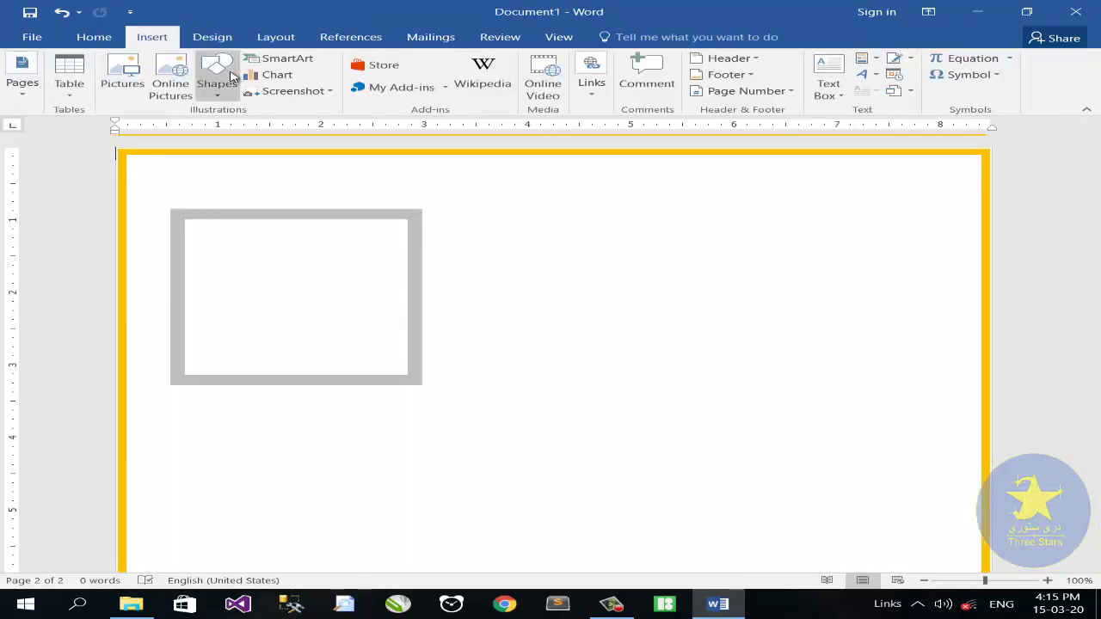
Draw a full-width rectangle banner and fill it dark blue-gray
left_click(217, 77)
left_click(269, 128)
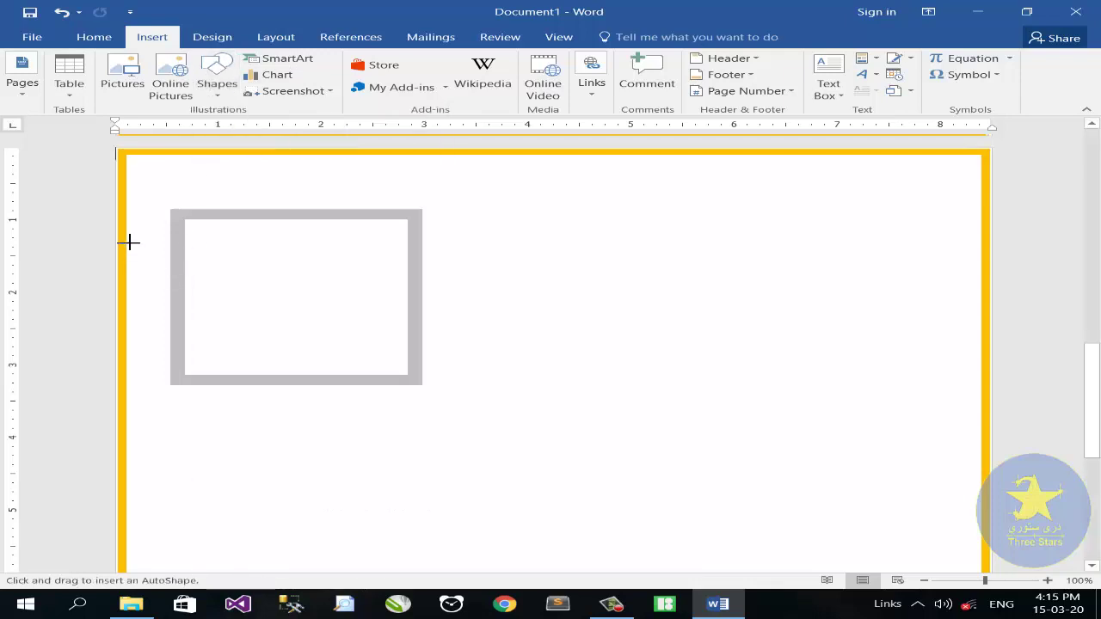
mouse_move(128, 242)
left_mouse_down()
mouse_move(278, 319)
mouse_move(941, 393)
mouse_move(978, 372)
left_mouse_up()
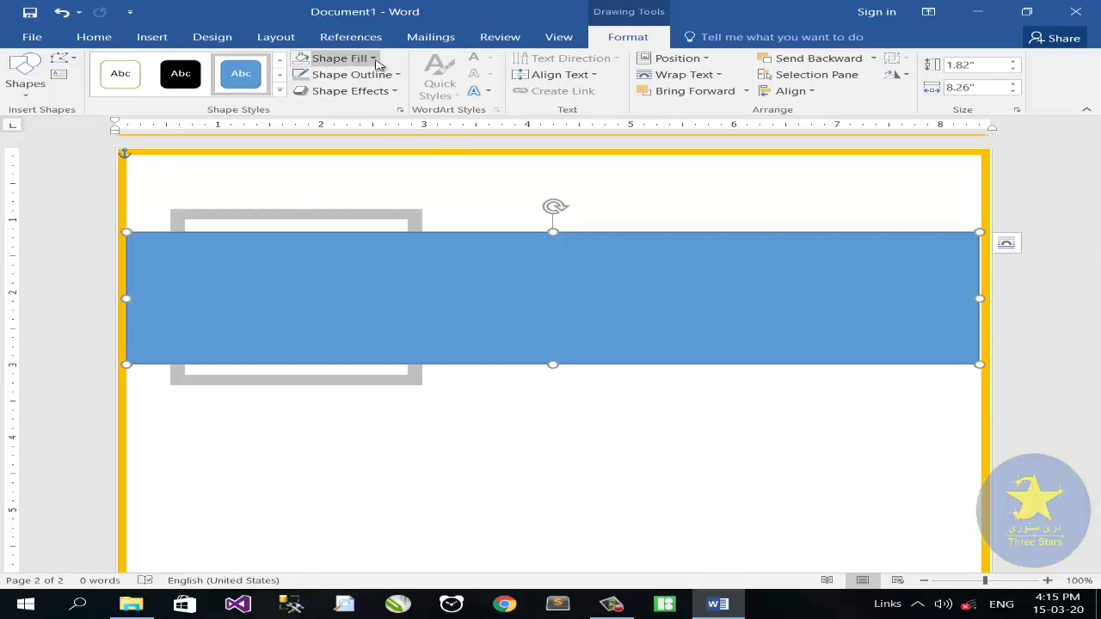
left_click(348, 58)
left_click(361, 93)
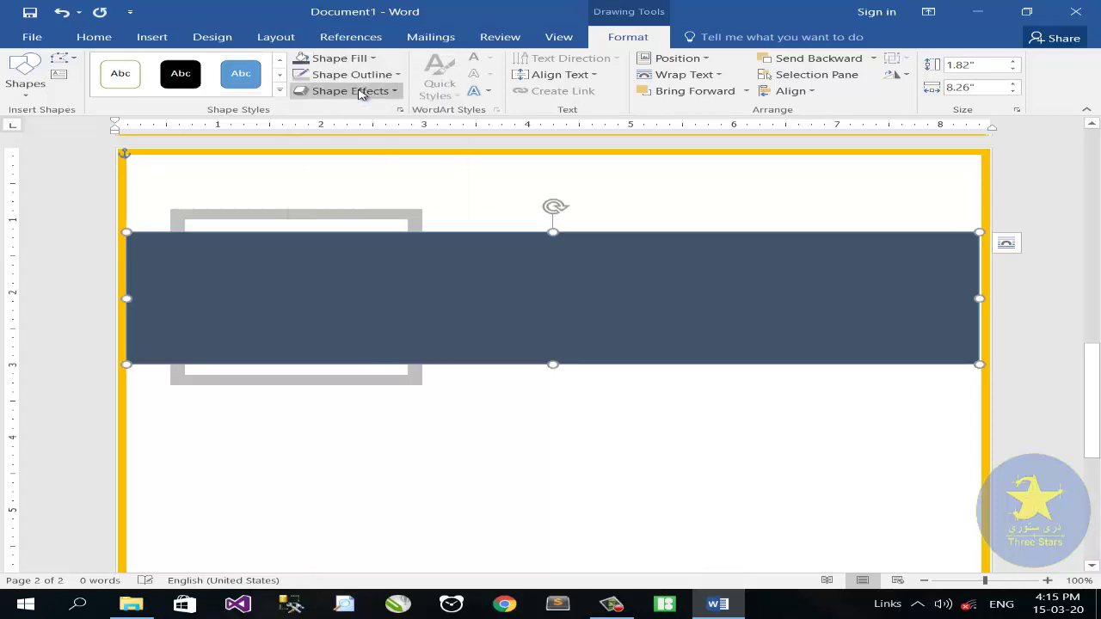
Insert the profile photo from E:\PHOTOES with square text wrapping
left_click(151, 36)
left_click(110, 98)
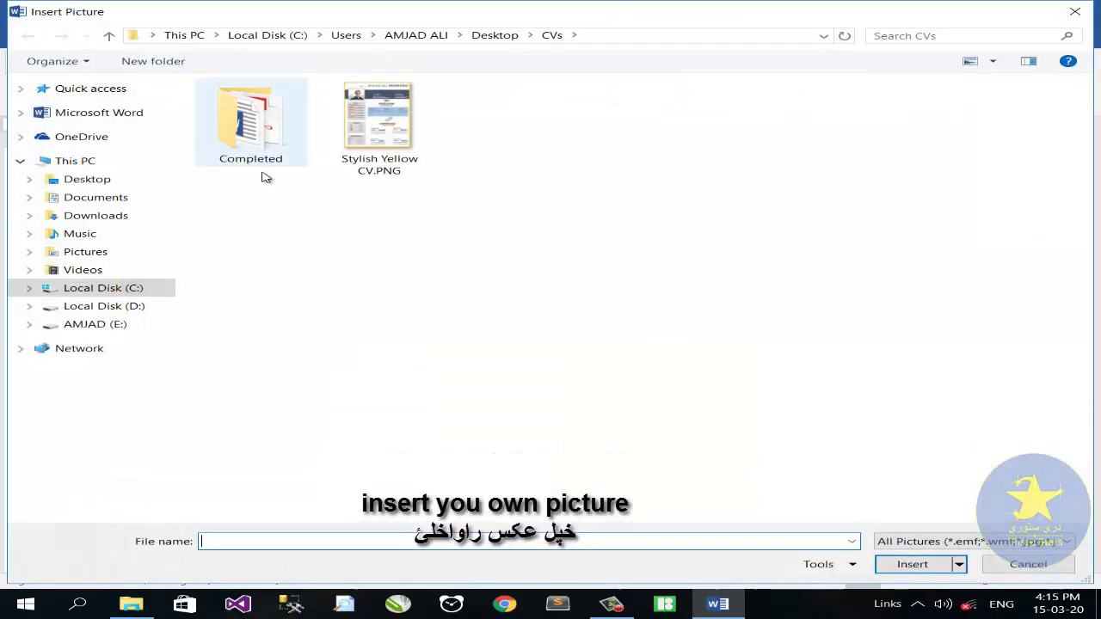
left_click(163, 323)
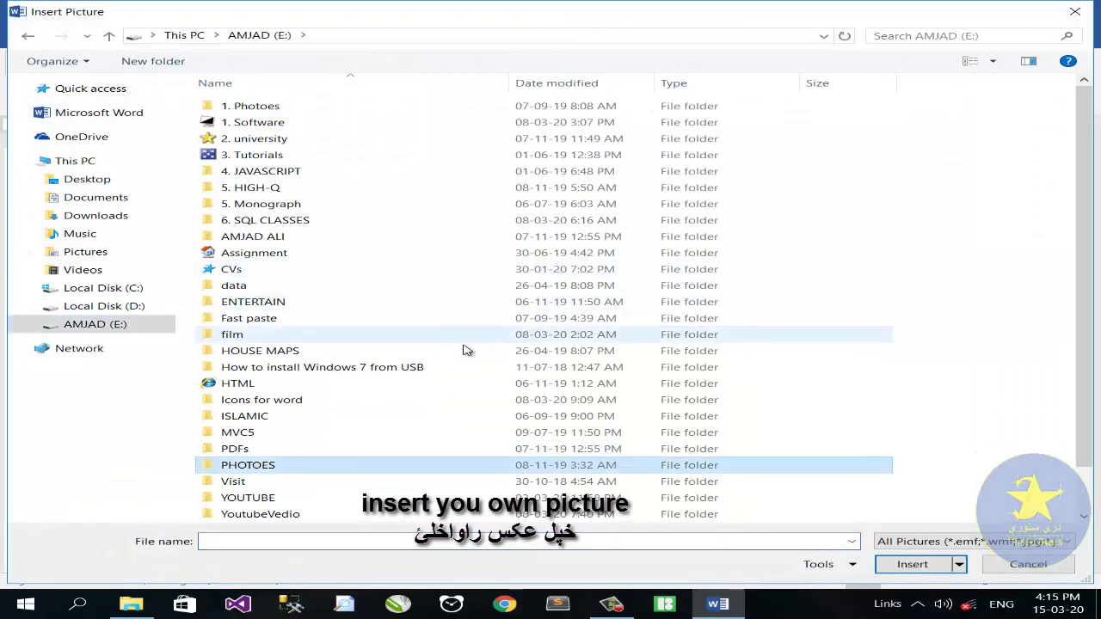
double_click(376, 464)
double_click(353, 108)
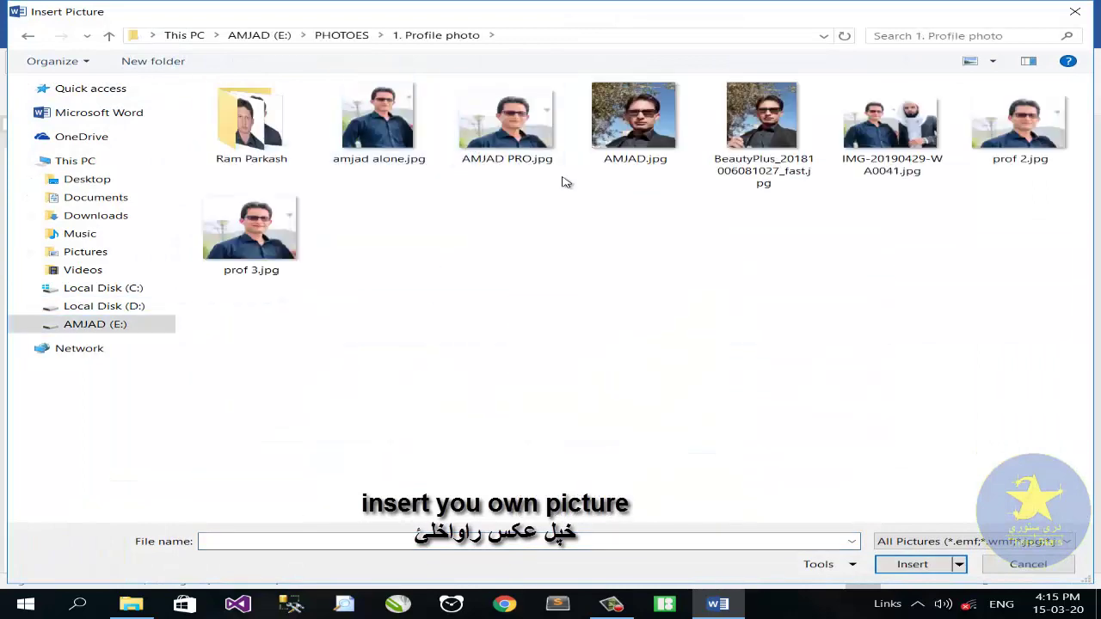
double_click(507, 129)
left_click(581, 158)
left_click(641, 248)
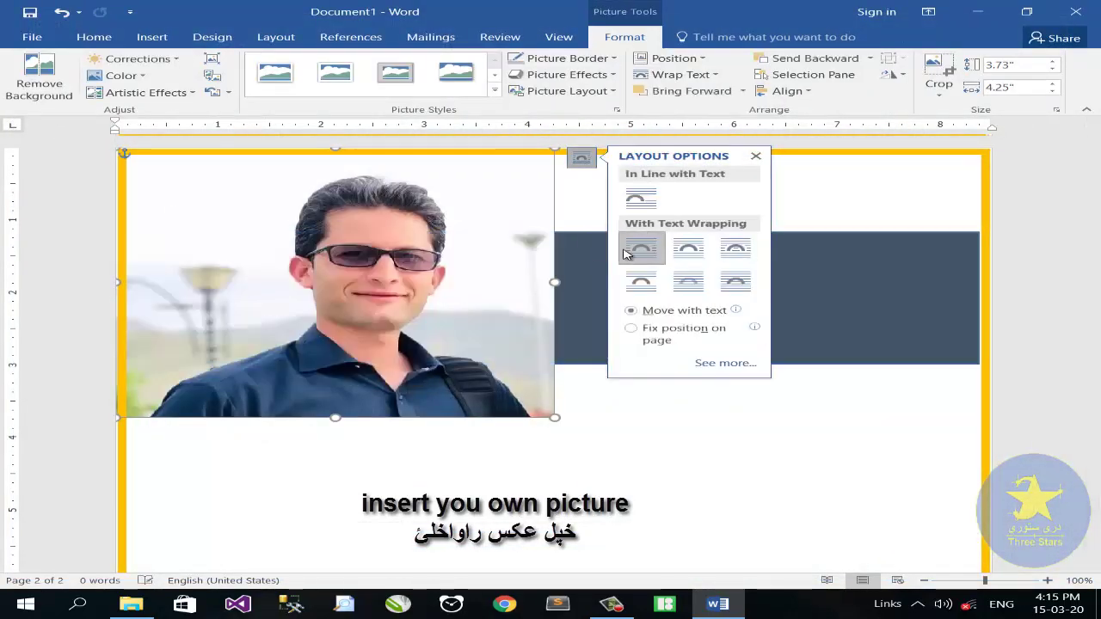
Resize the photo to about 2.14" by 2.25" and fit it inside the grey frame
left_click_drag(553, 418, 356, 295)
left_click_drag(286, 250, 318, 302)
left_click_drag(181, 299, 200, 304)
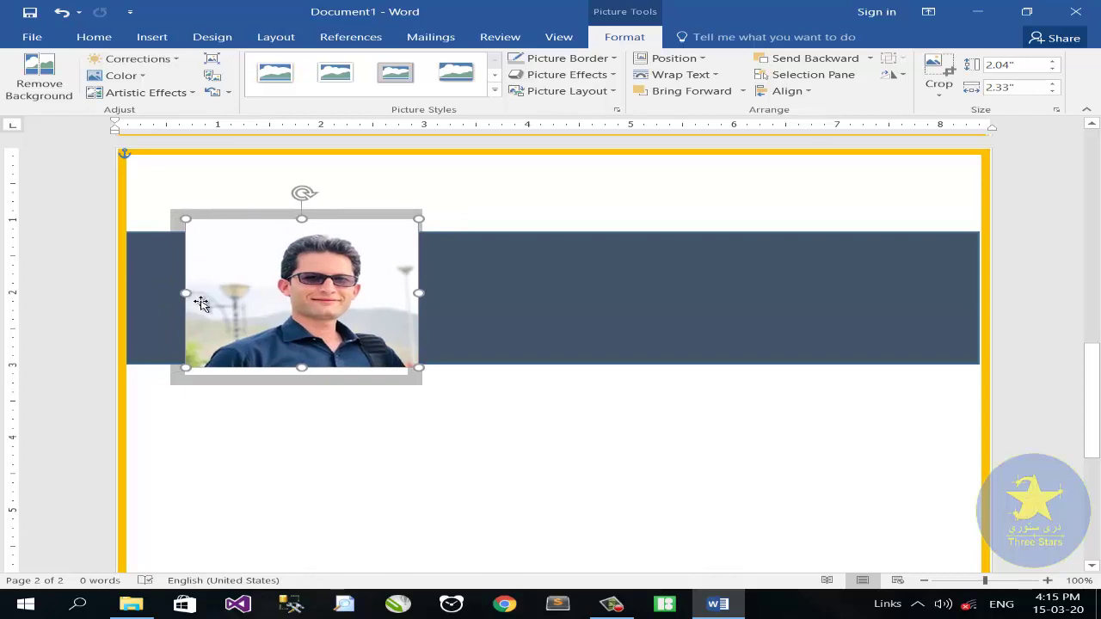
left_click_drag(302, 367, 302, 374)
left_click_drag(417, 297, 410, 297)
left_click(495, 344)
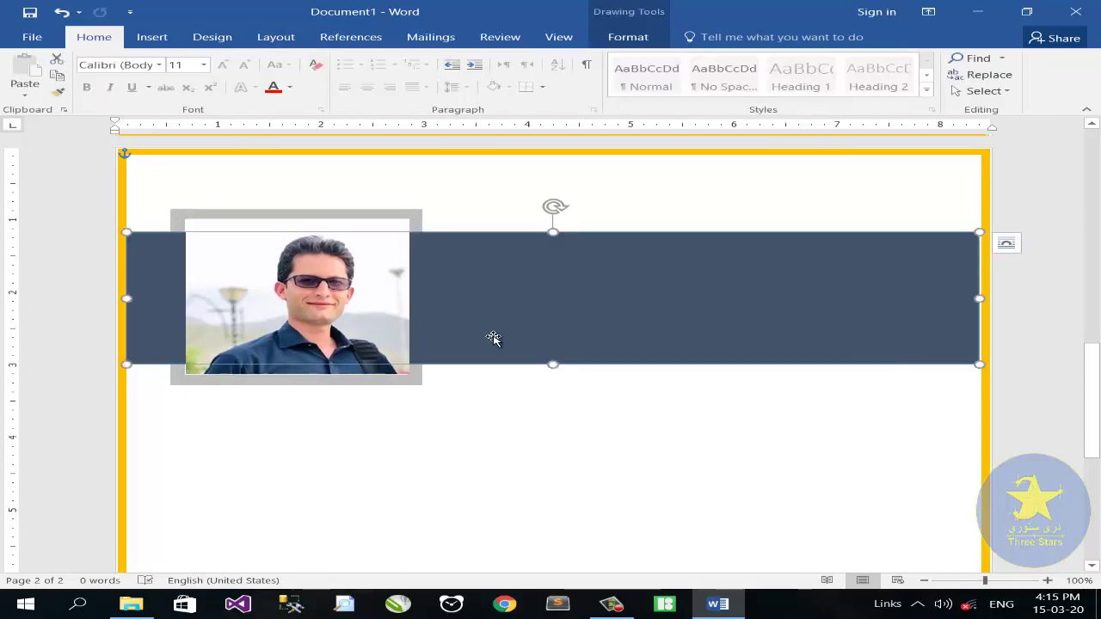
double_click(303, 245)
left_click(538, 223)
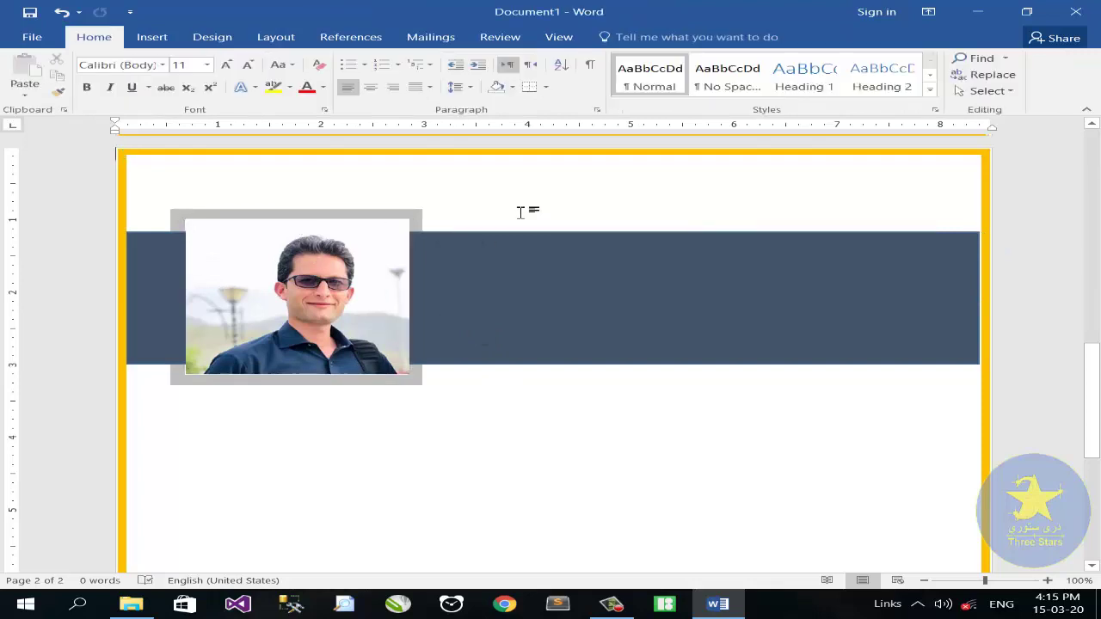
left_click(152, 37)
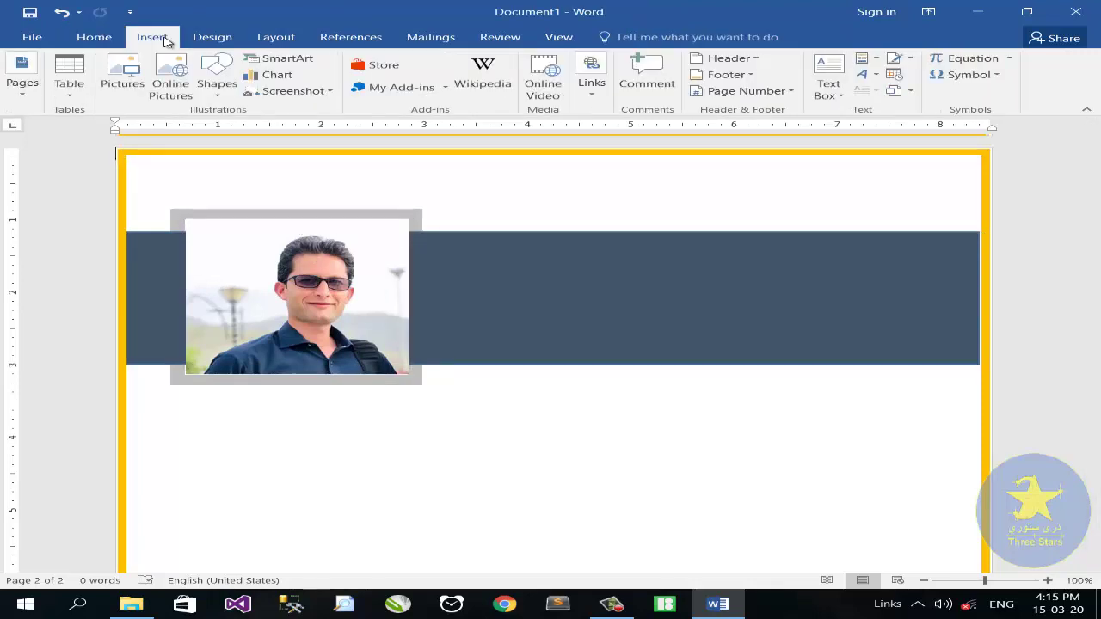
Draw a tall sidebar rectangle below the photo
left_click(217, 86)
left_click(268, 130)
scroll(172, 332, "down", 2)
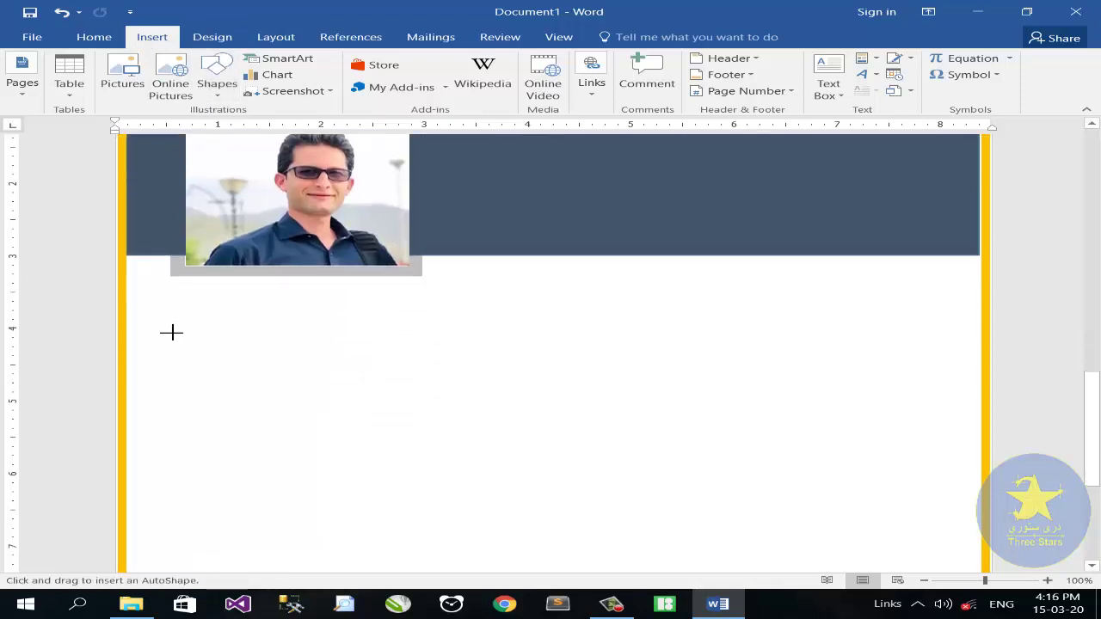
left_click_drag(172, 295, 435, 243)
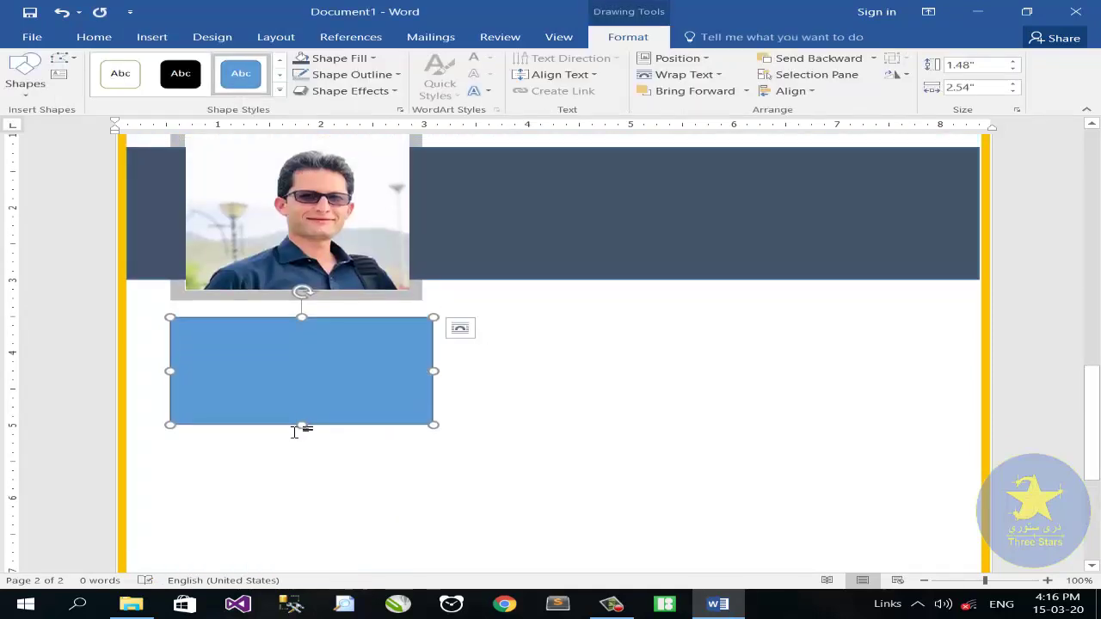
left_click_drag(299, 425, 332, 547)
Draw a small rectangle beside the sidebar and zoom in on it
left_click(151, 36)
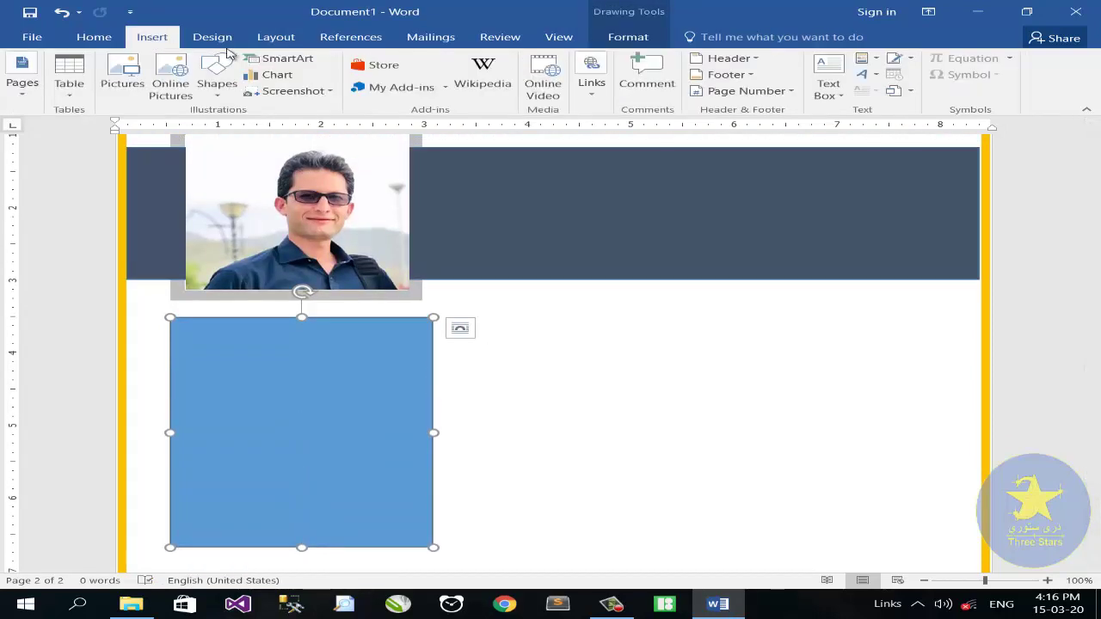
left_click(216, 84)
left_click(273, 129)
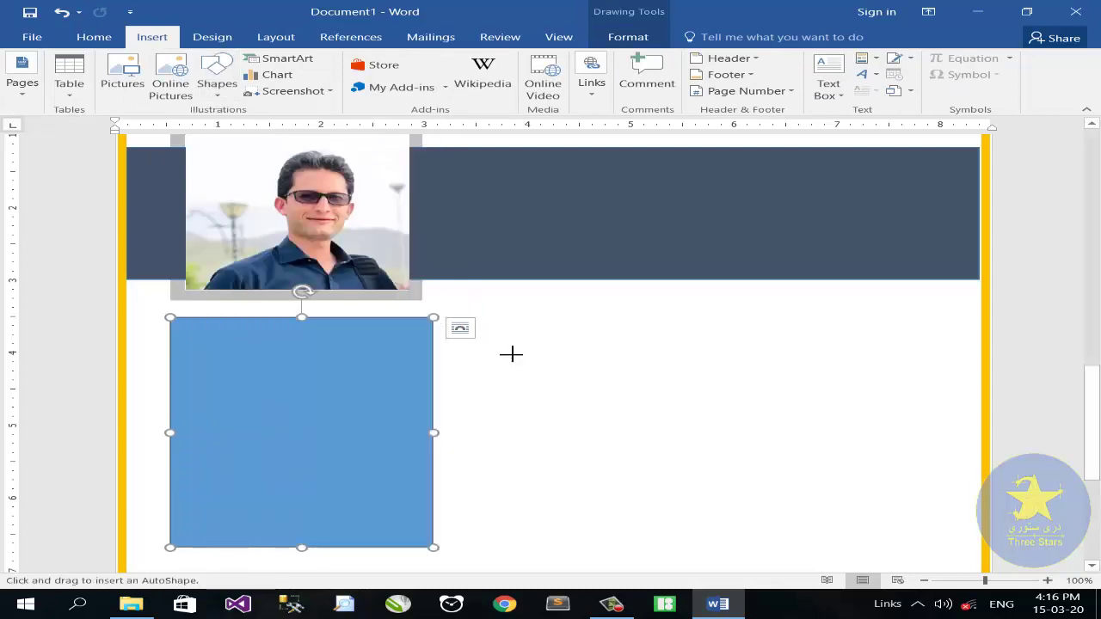
left_click_drag(495, 348, 539, 368)
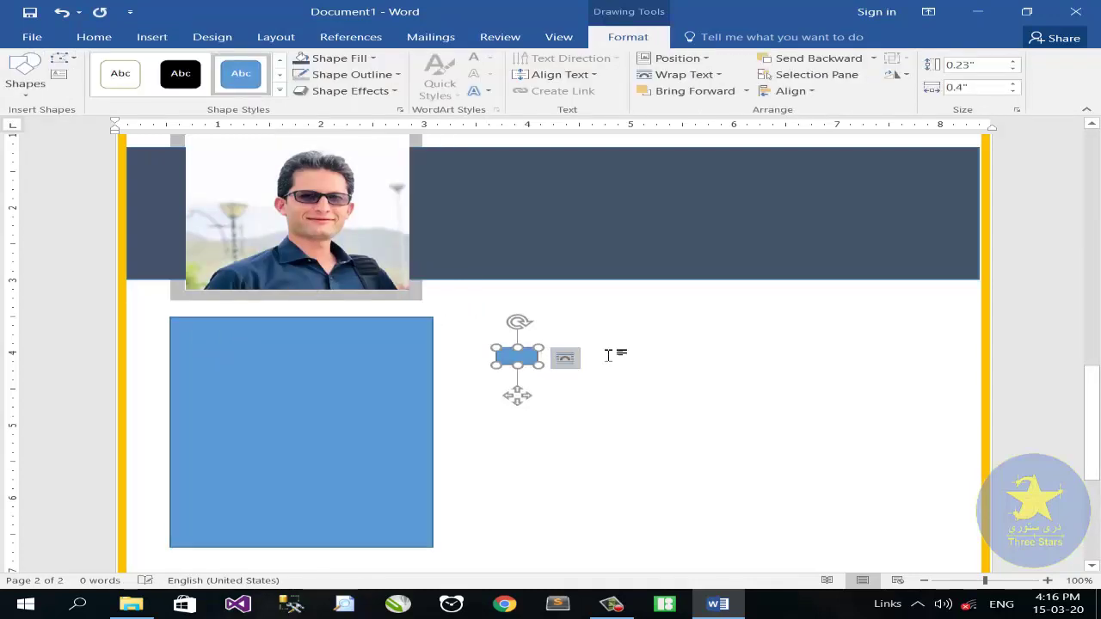
left_click(1006, 581)
left_click(565, 369)
left_click_drag(565, 369, 521, 376)
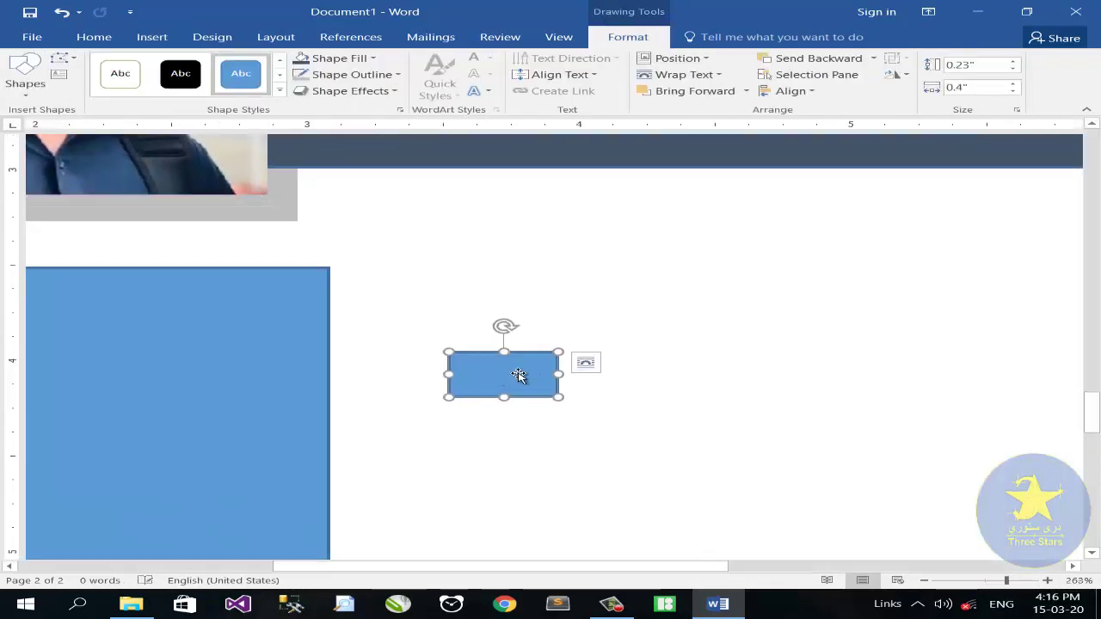
Size the small rectangle to 0.1" high and 1" wide
left_click(1012, 69)
left_click(1012, 70)
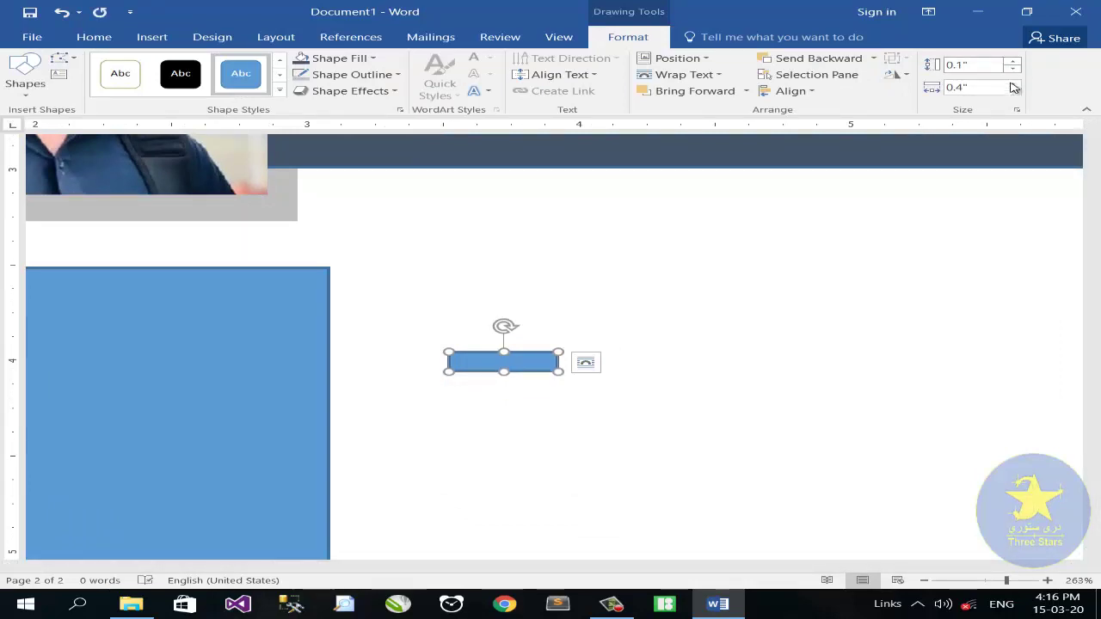
left_click(979, 87)
type("1")
key("Return")
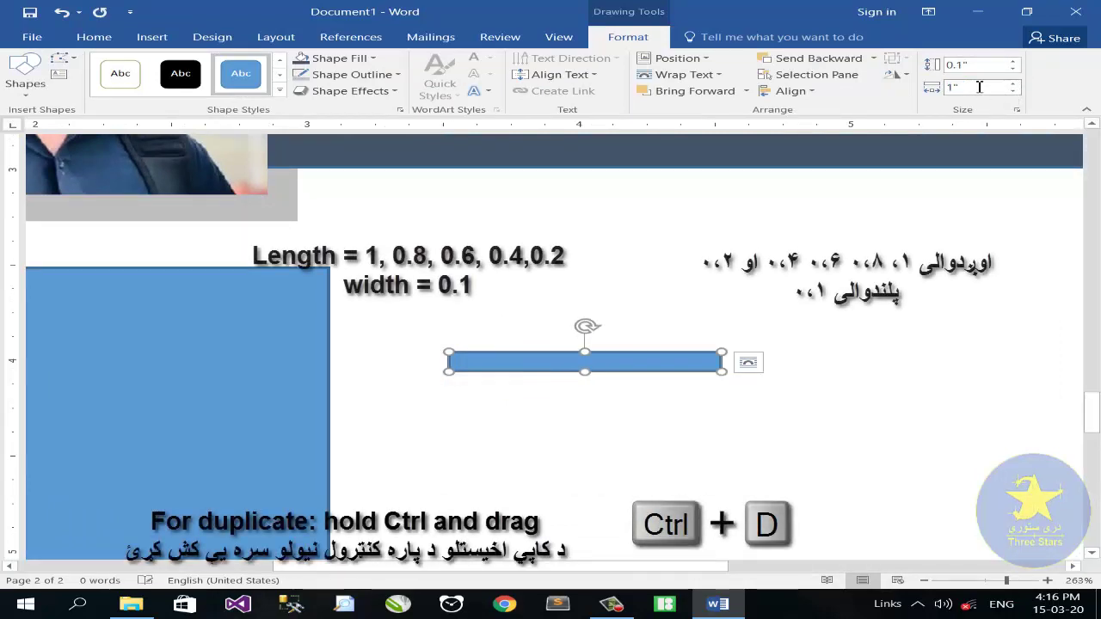
Duplicate the bar into shorter copies of 0.8, 0.6, 0.4 and 0.2 inch
left_click_drag(660, 358, 676, 365)
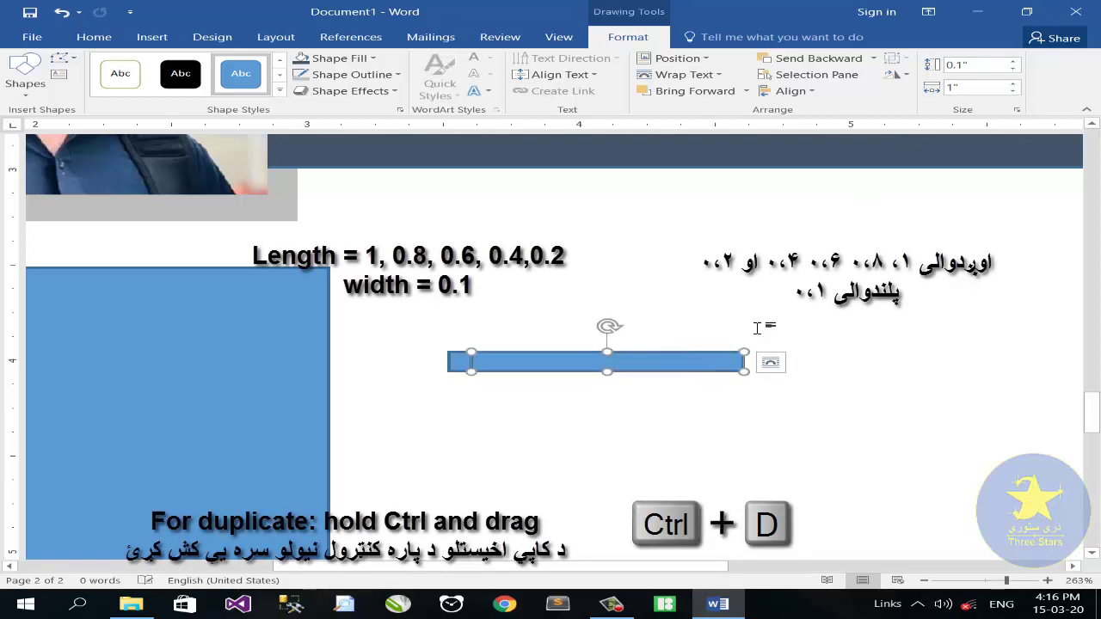
left_click(1014, 92)
left_click(1014, 91)
left_click_drag(648, 368, 695, 362)
left_click(1014, 91)
left_click(1014, 91)
left_click(746, 362)
left_click(1015, 91)
left_click(1015, 91)
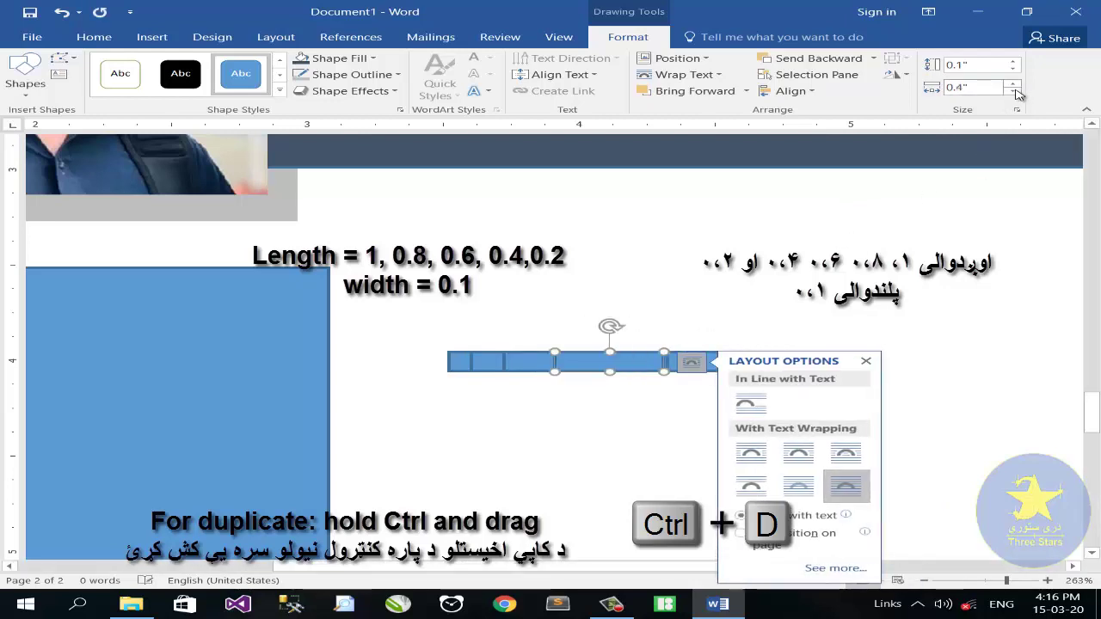
left_click_drag(612, 362, 659, 363)
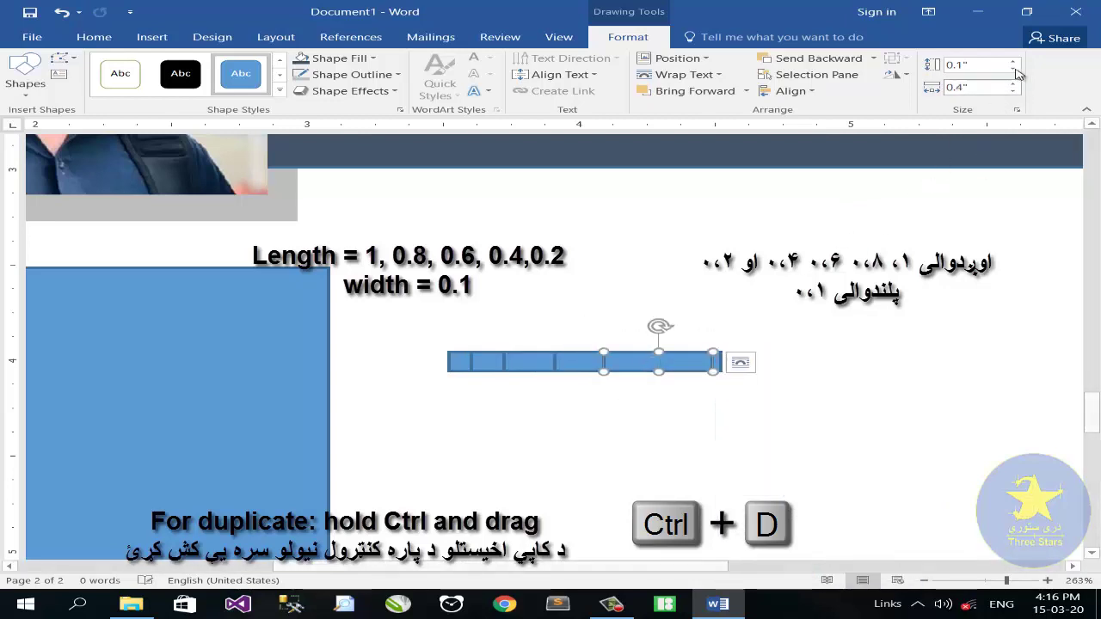
left_click(1014, 91)
left_click(1014, 91)
Align all the bars on their left edges and group them into one shape
left_click(576, 363, "ctrl")
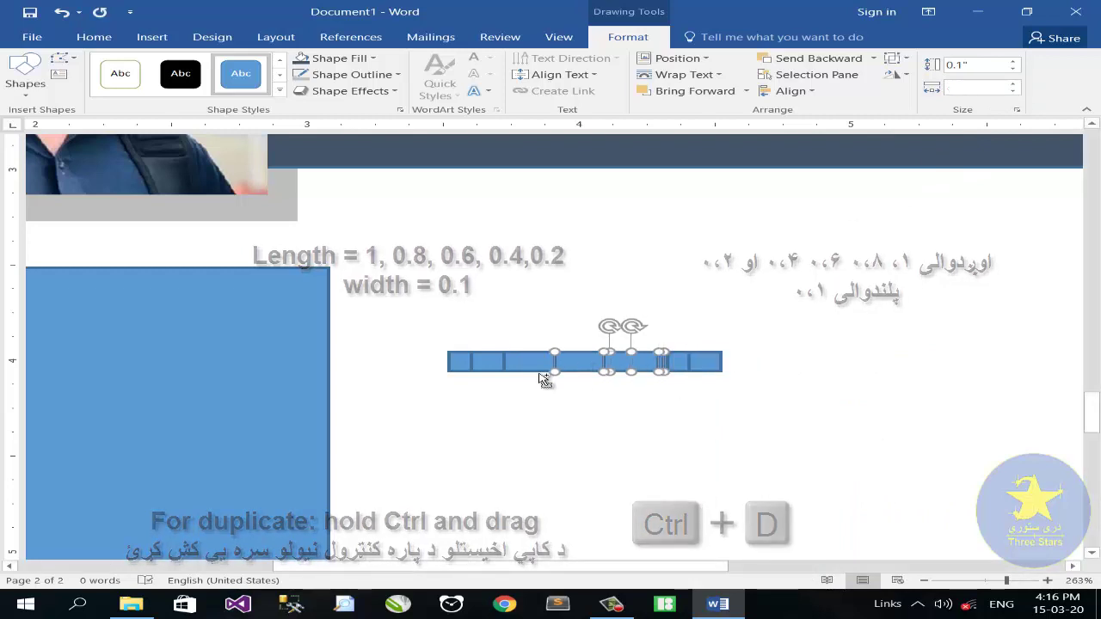
left_click(533, 365, "ctrl")
left_click(487, 368, "ctrl")
left_click(465, 377, "ctrl")
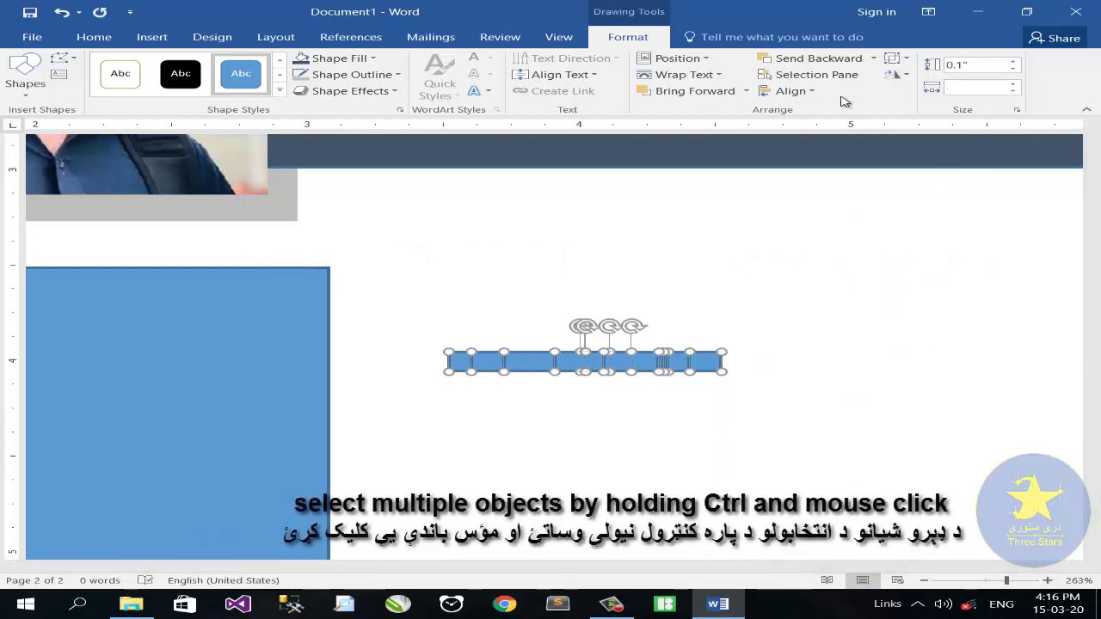
left_click(787, 91)
left_click(822, 114)
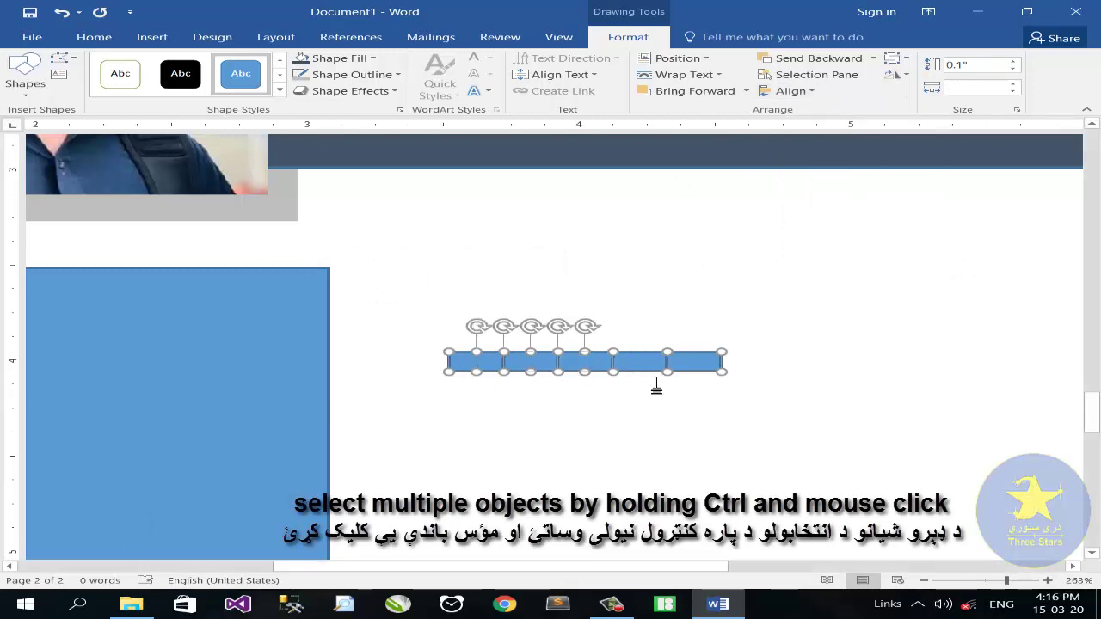
right_click(640, 362)
mouse_move(693, 225)
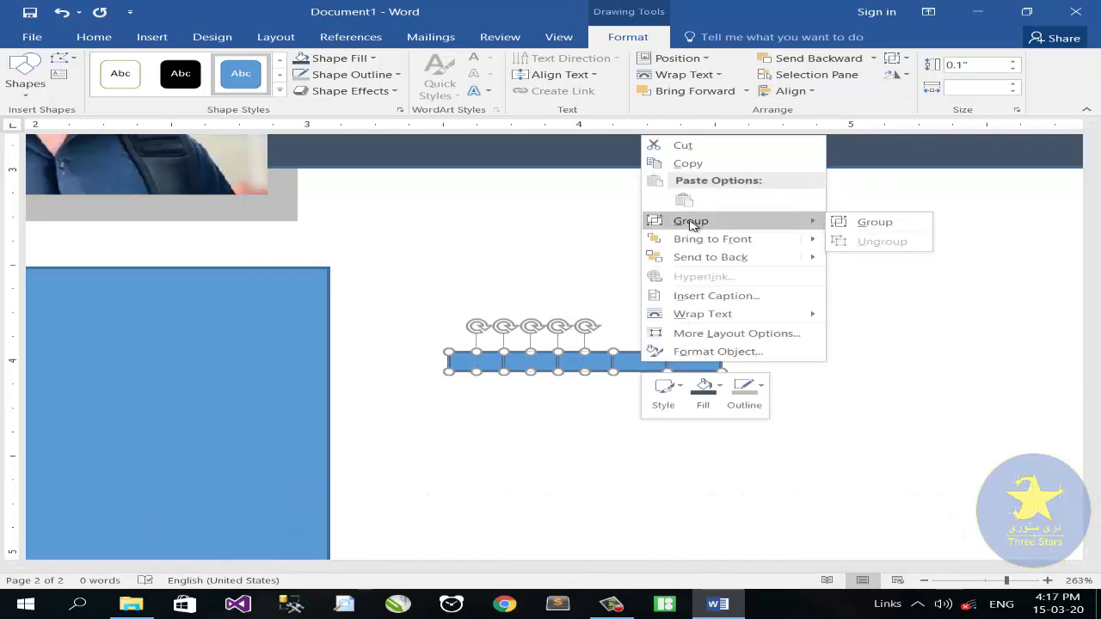
left_click(852, 222)
Copy the grouped bar beside itself and group both copies together
left_click_drag(647, 368, 912, 369)
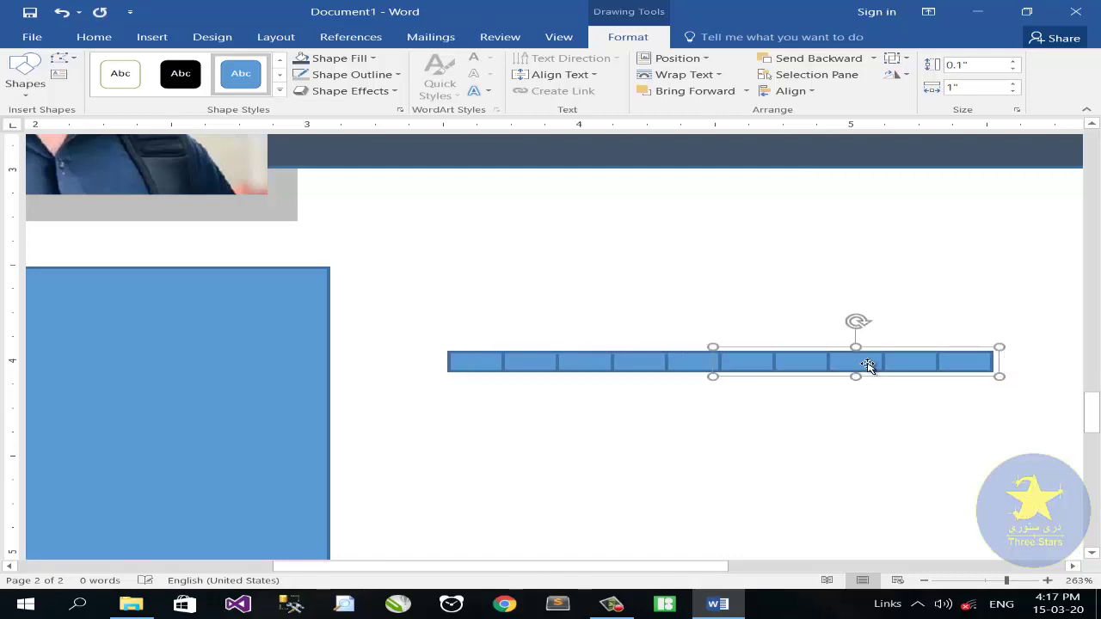
left_click(666, 364, "shift")
right_click(677, 360)
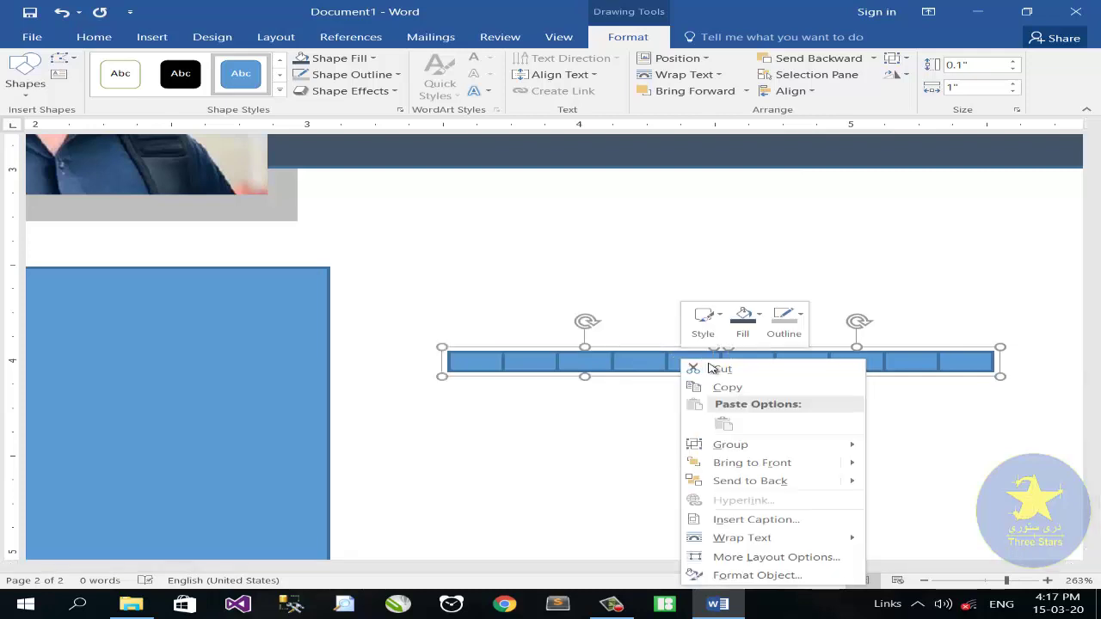
left_click(894, 445)
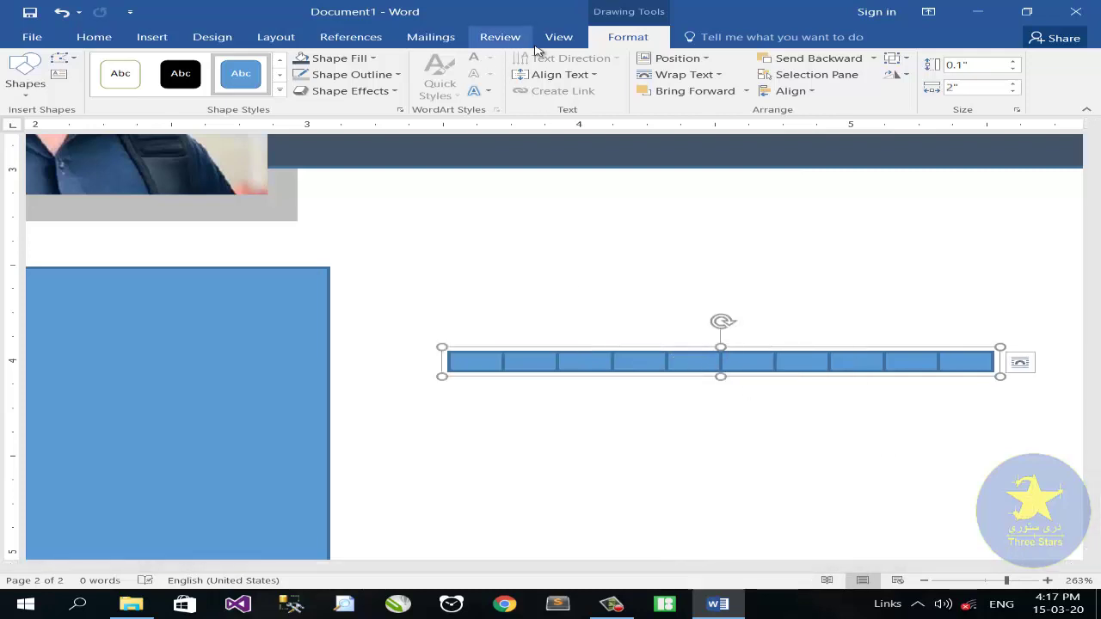
Fill the segmented bar orange and give it a white outline
left_click(373, 58)
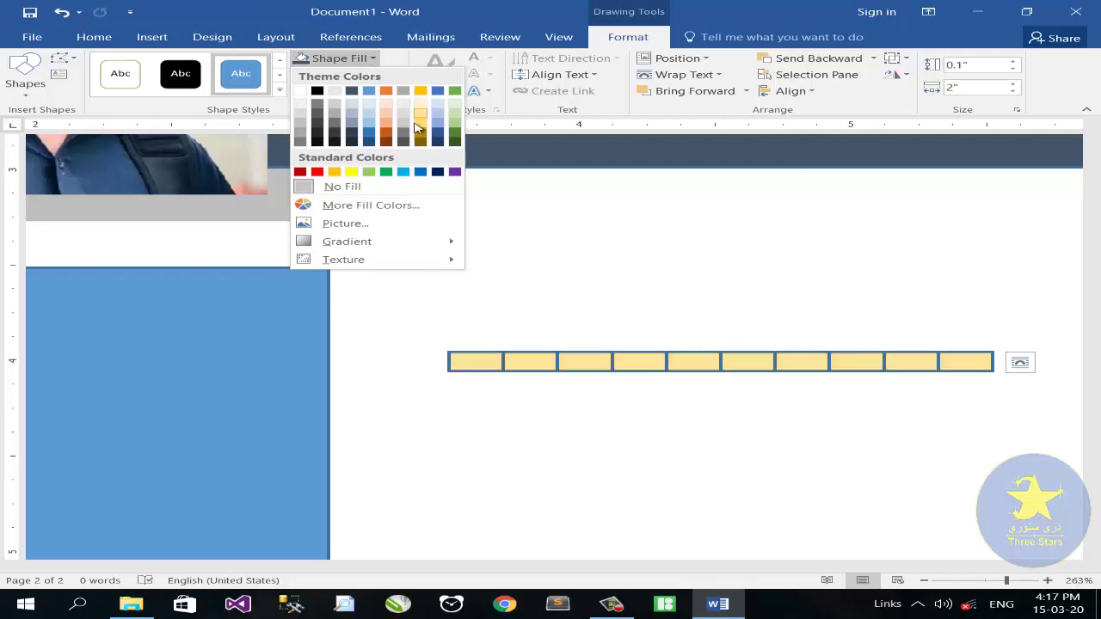
left_click(364, 206)
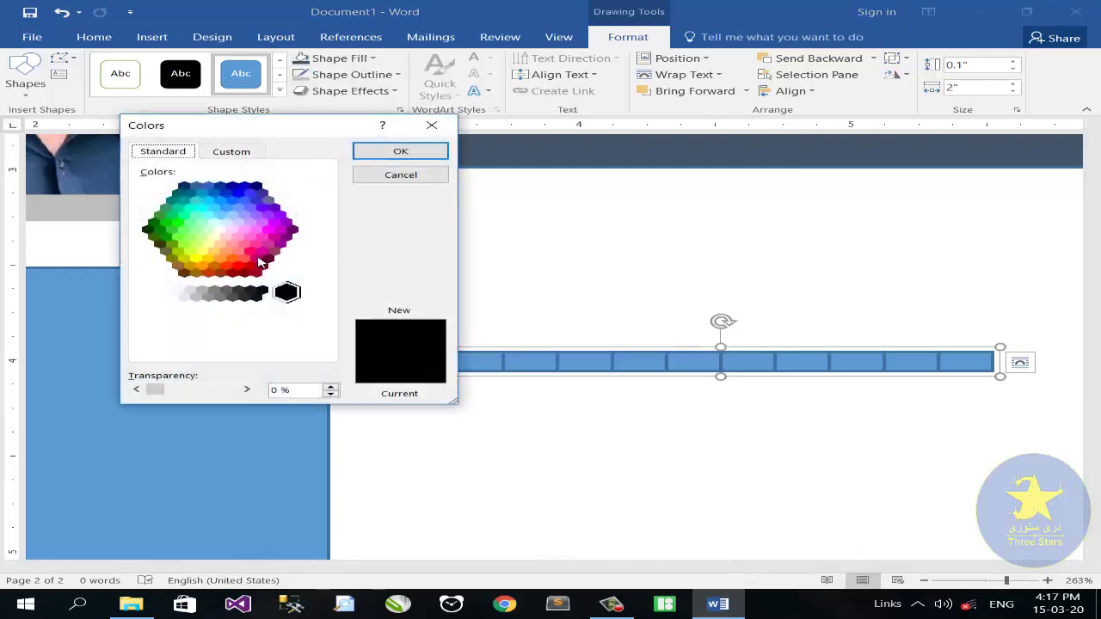
left_click(244, 259)
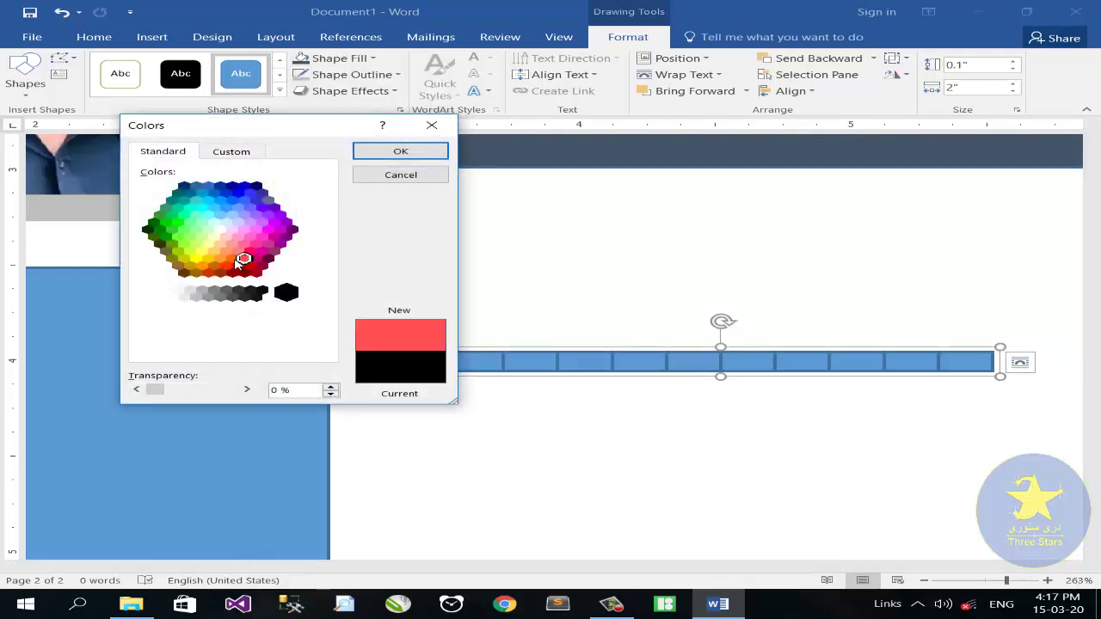
left_click(376, 155)
left_click(351, 74)
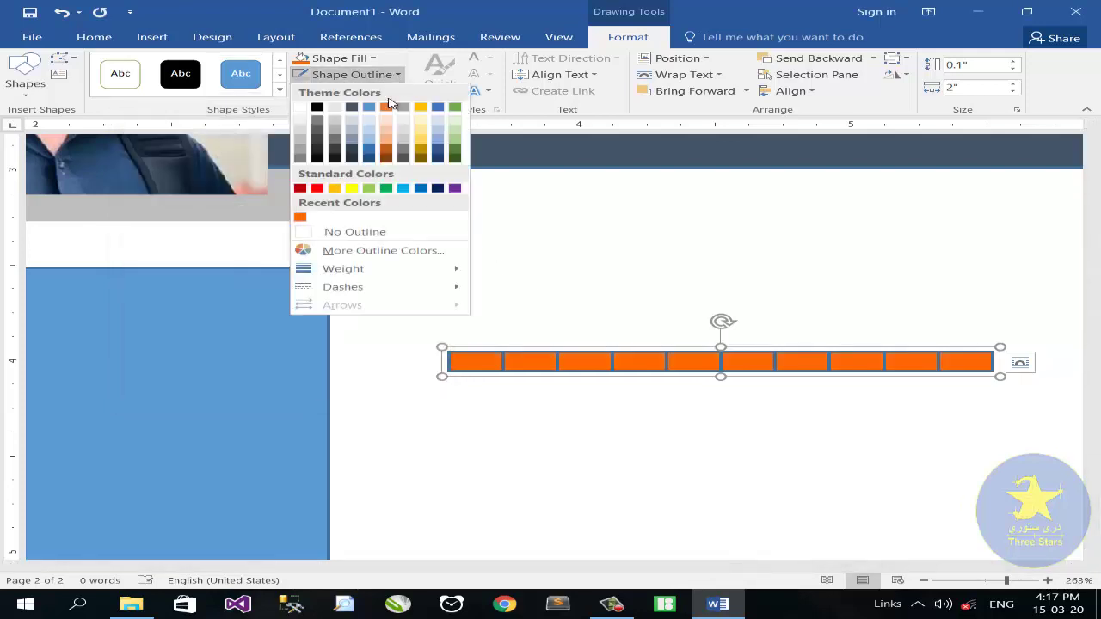
left_click(299, 112)
Move the orange bar near the top of the blue sidebar
left_click_drag(681, 362, 192, 324)
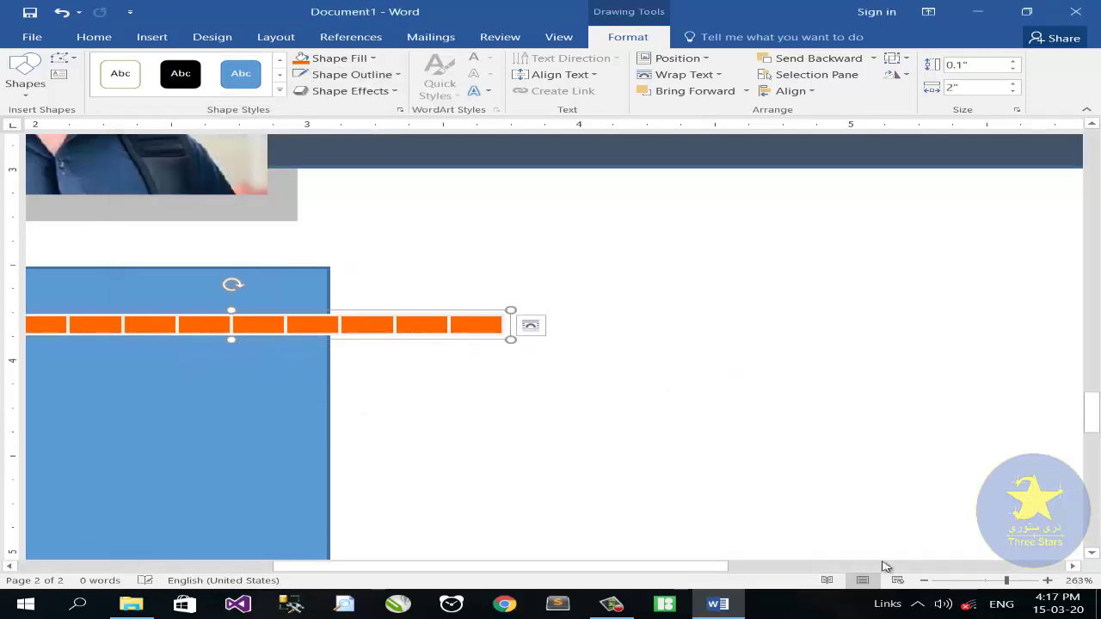
left_click(986, 581)
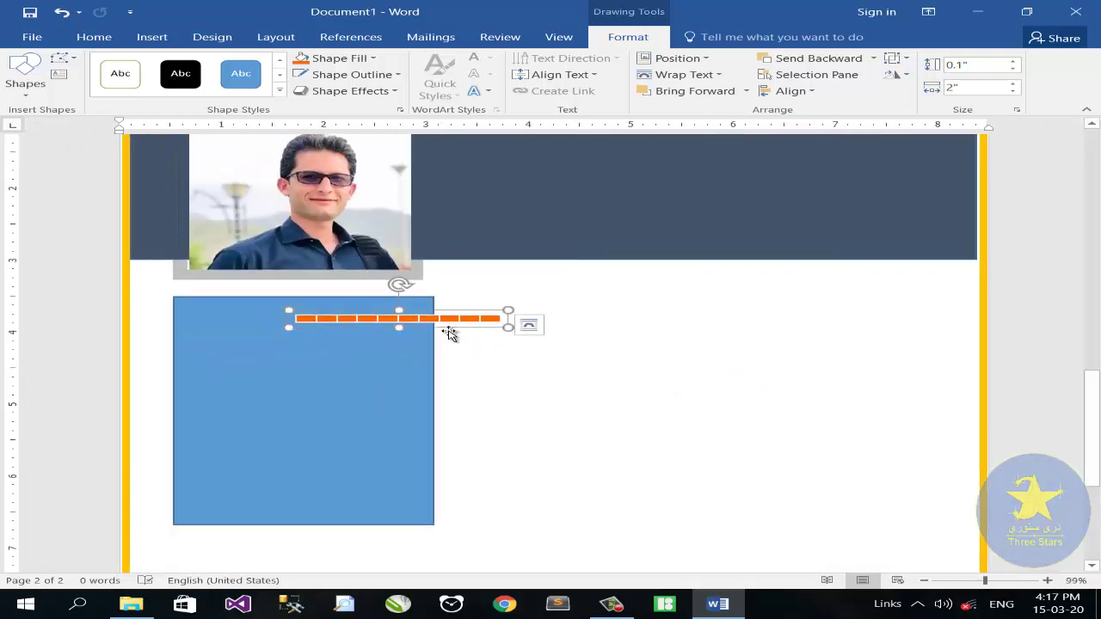
left_click_drag(419, 319, 344, 341)
left_click(162, 43)
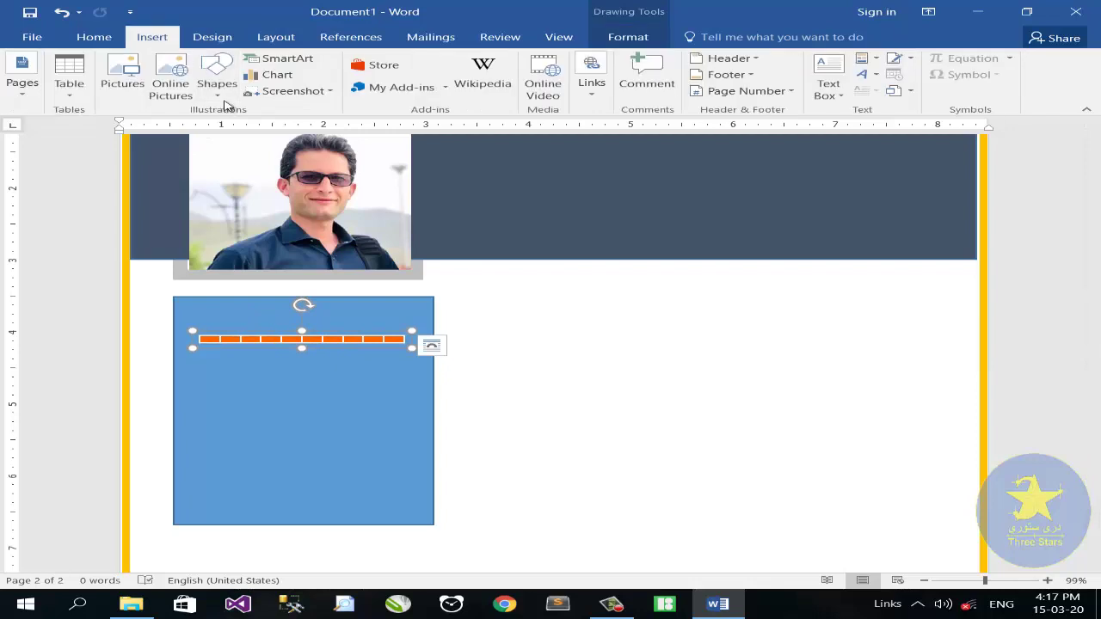
Draw a text box with no fill and no outline beside the sidebar
left_click(219, 101)
left_click(830, 93)
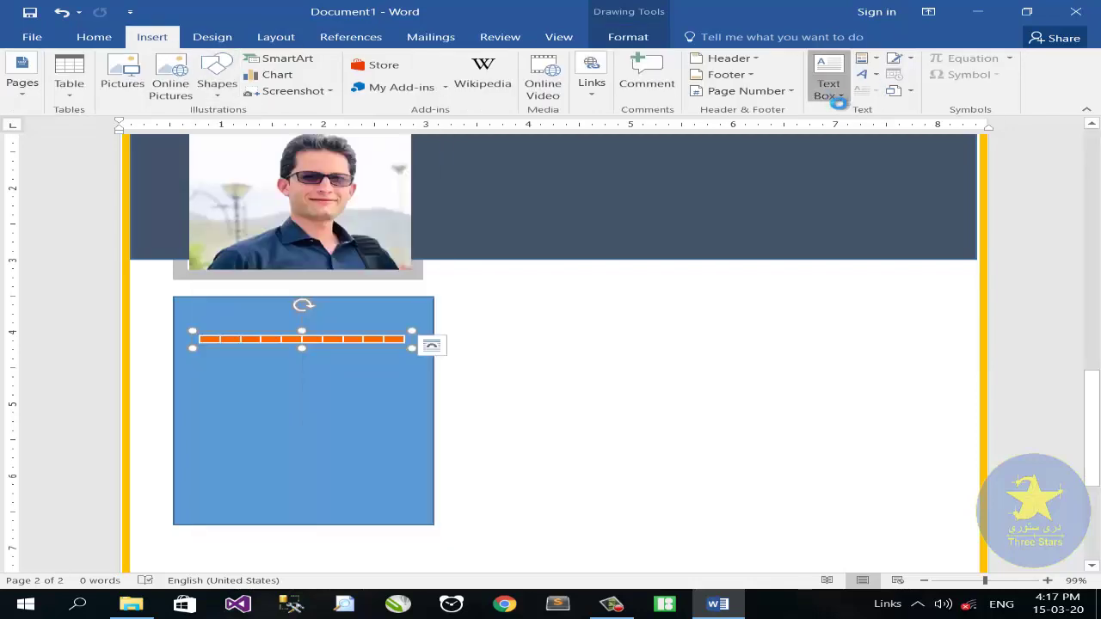
left_click(710, 414)
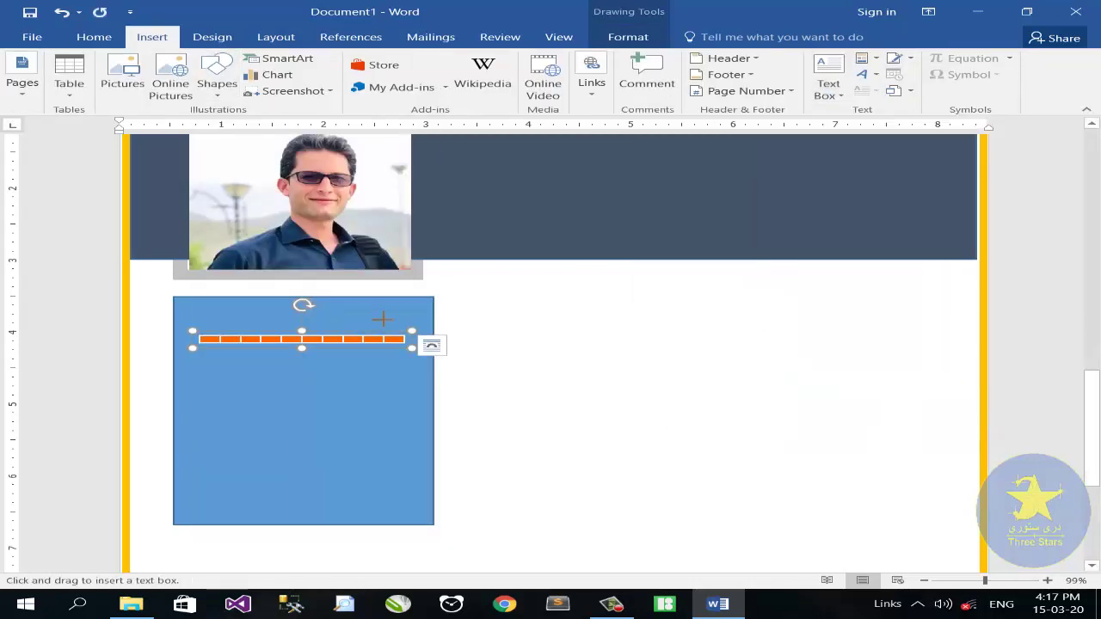
left_click_drag(526, 305, 636, 332)
left_click(339, 58)
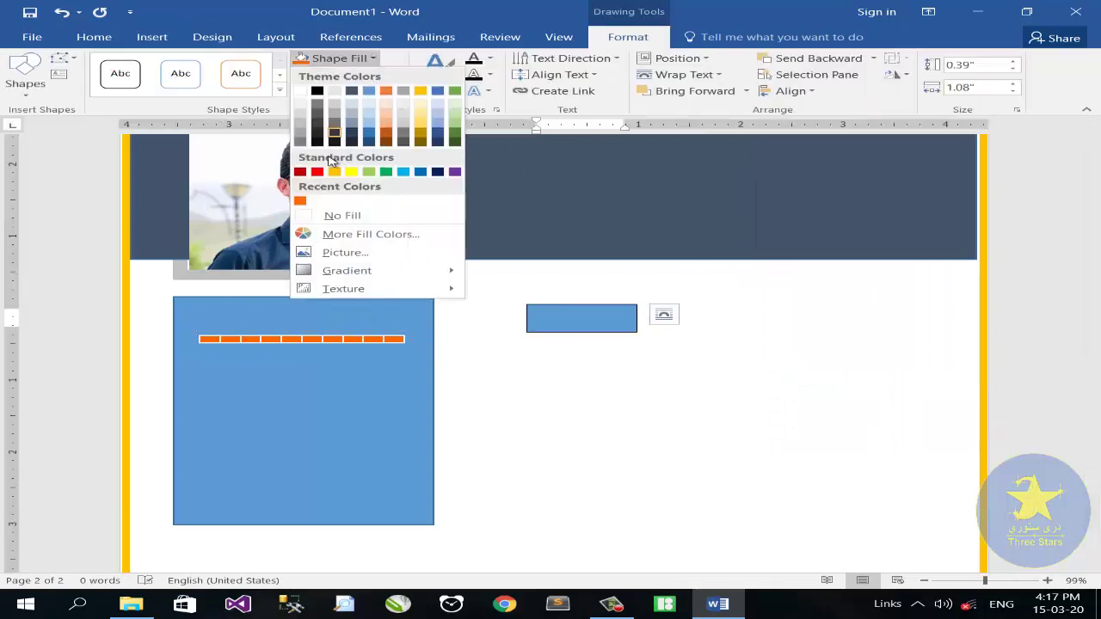
left_click(309, 217)
left_click(331, 74)
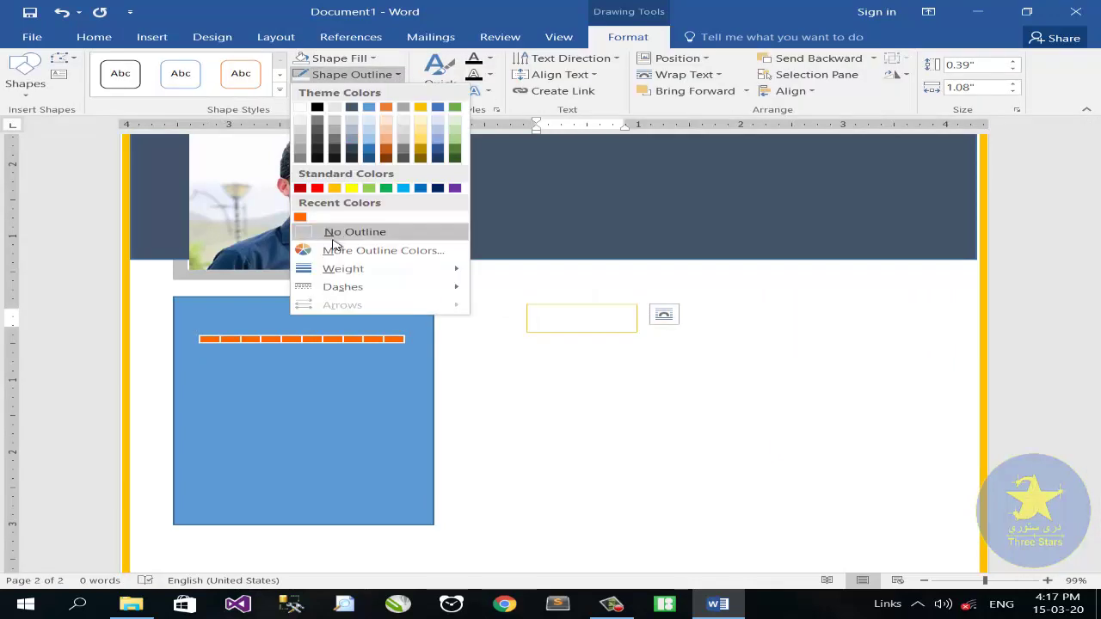
left_click(333, 230)
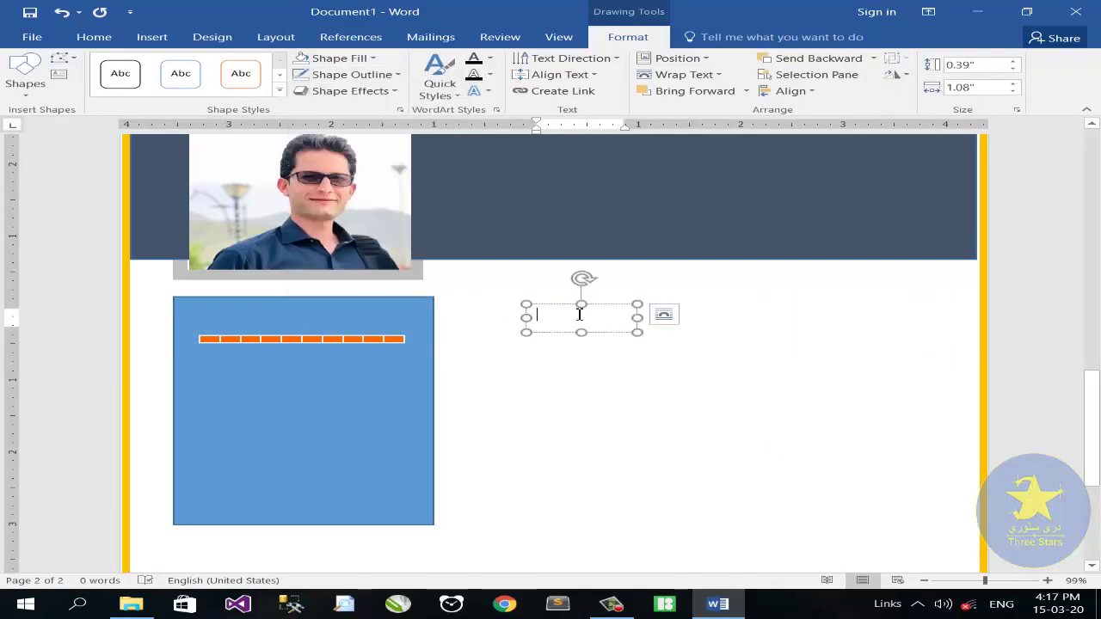
Type SKILLS in the box, set it to 24 pt, and narrow the box to fit
type("SKILLS")
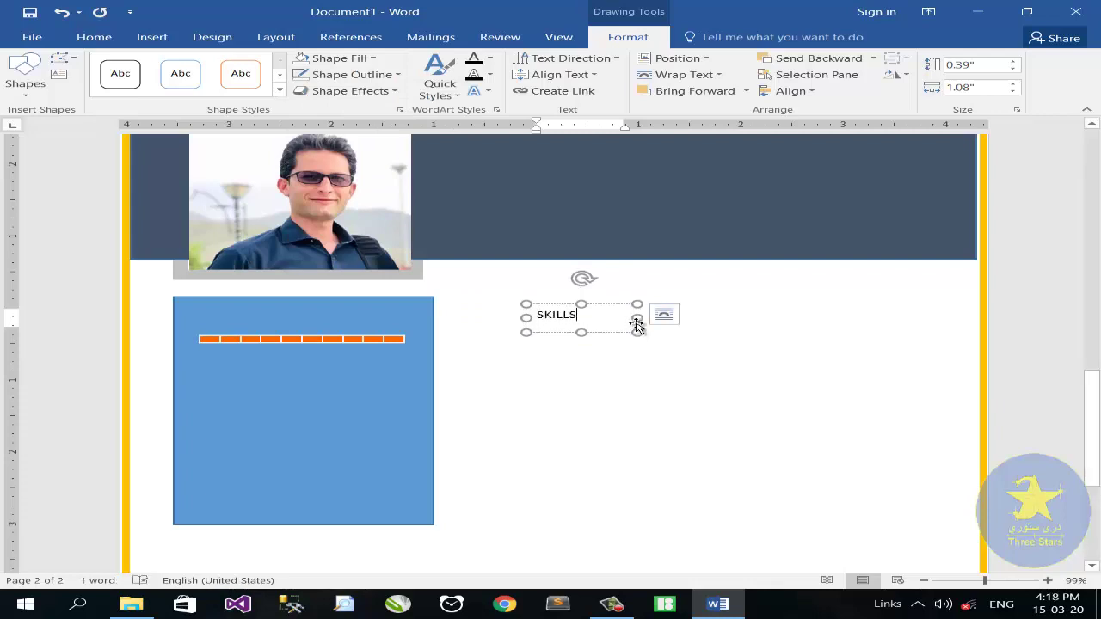
left_click_drag(637, 318, 286, 308)
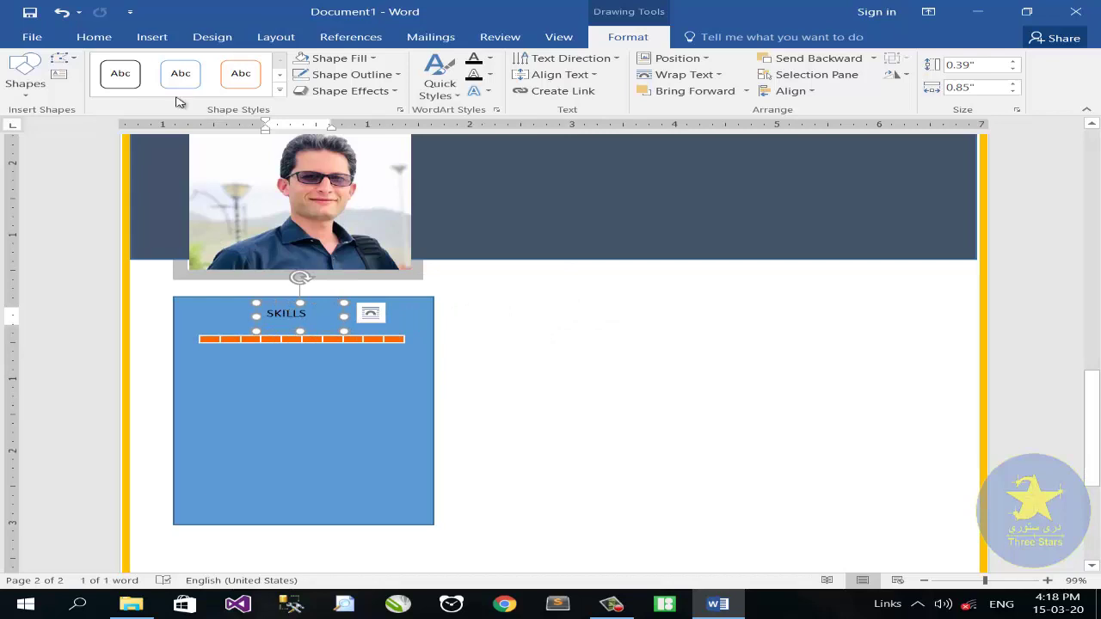
left_click(94, 37)
left_click(208, 66)
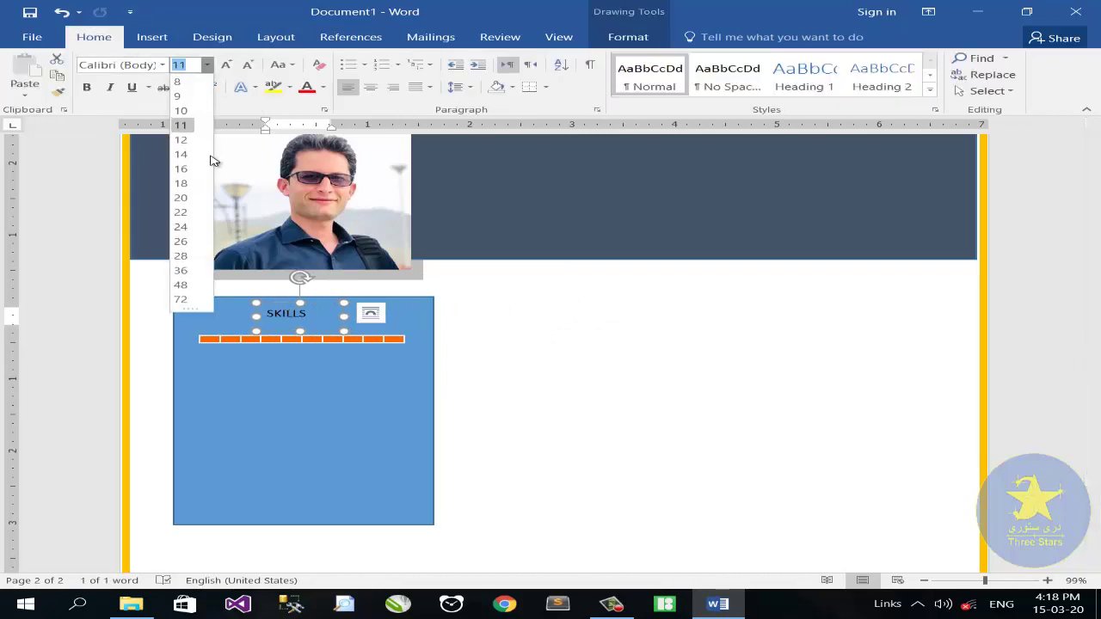
left_click(180, 227)
left_click_drag(345, 310, 374, 311)
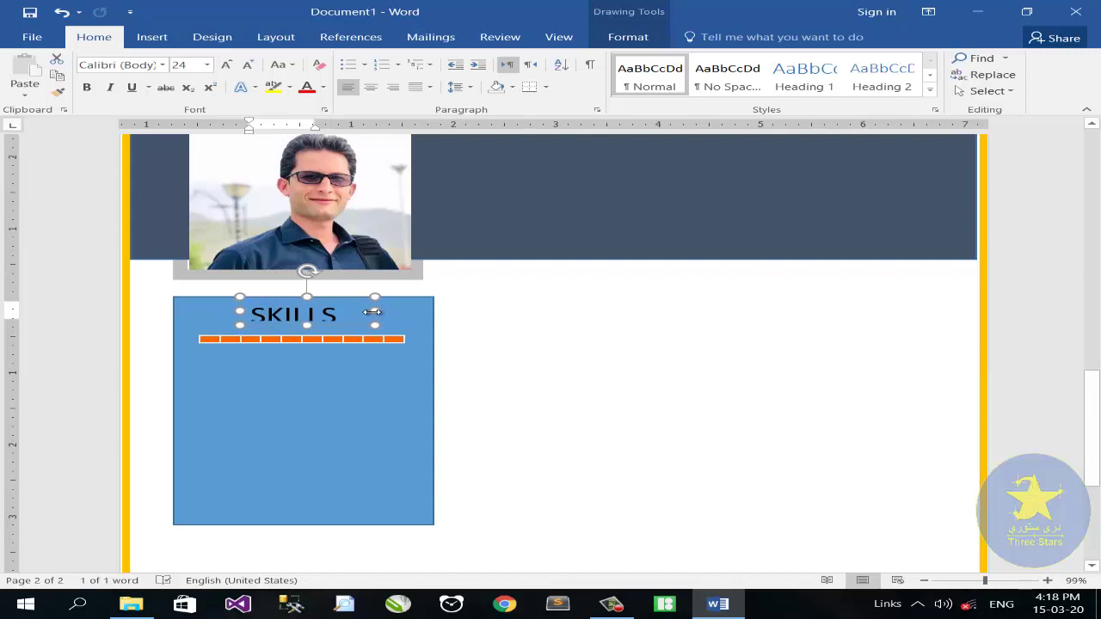
left_click(315, 352)
Fill the sidebar a lighter grey with no outline, and nudge the orange bar lower
left_click(627, 36)
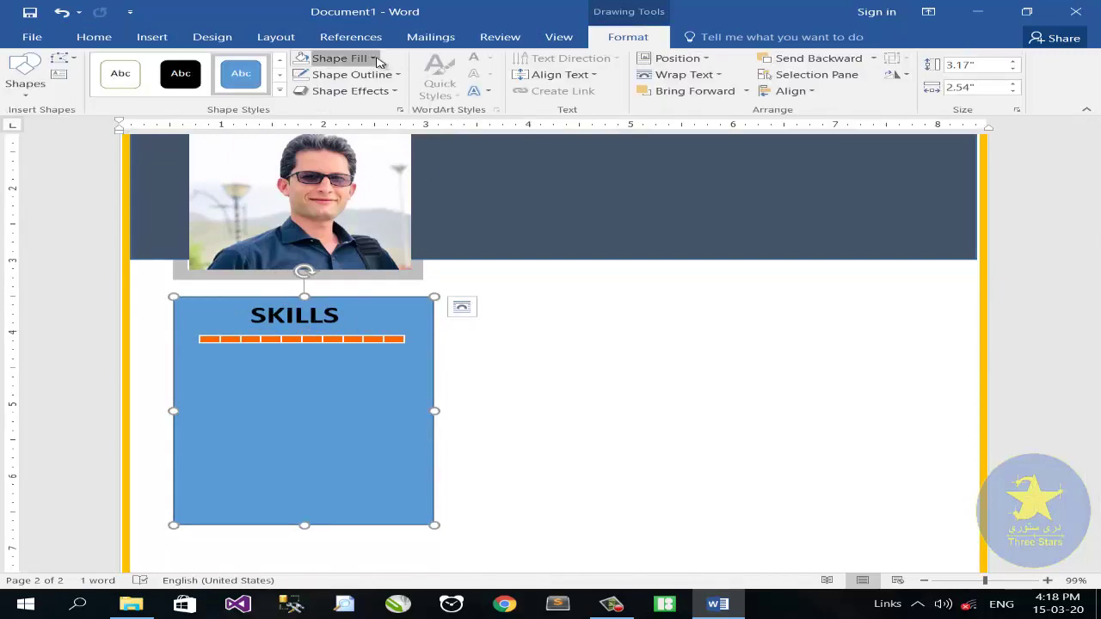
left_click(344, 58)
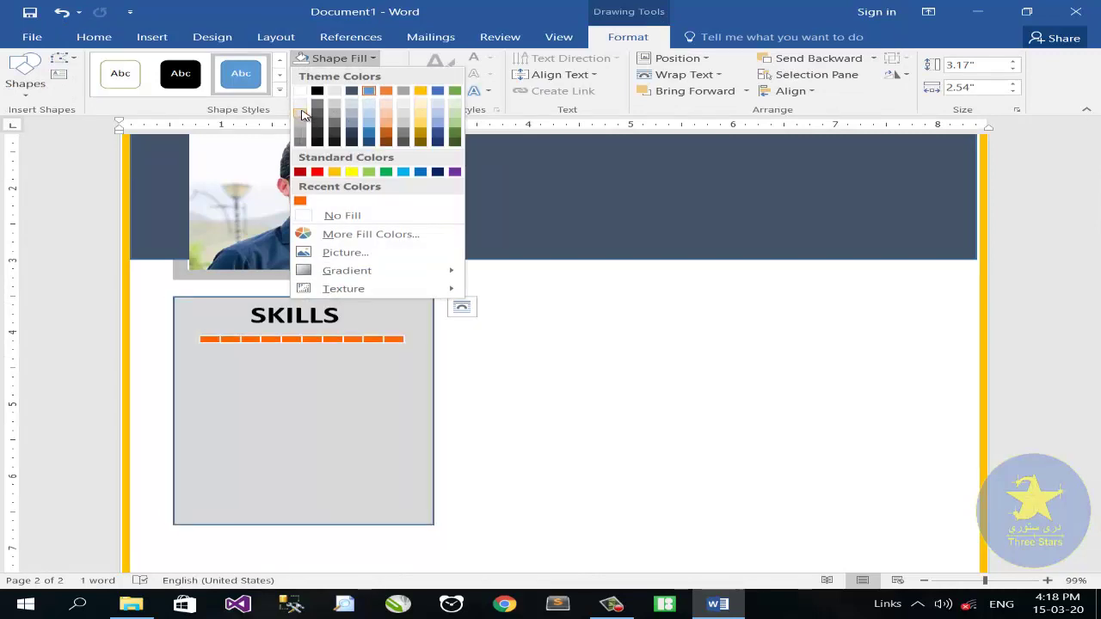
left_click(300, 112)
left_click(339, 58)
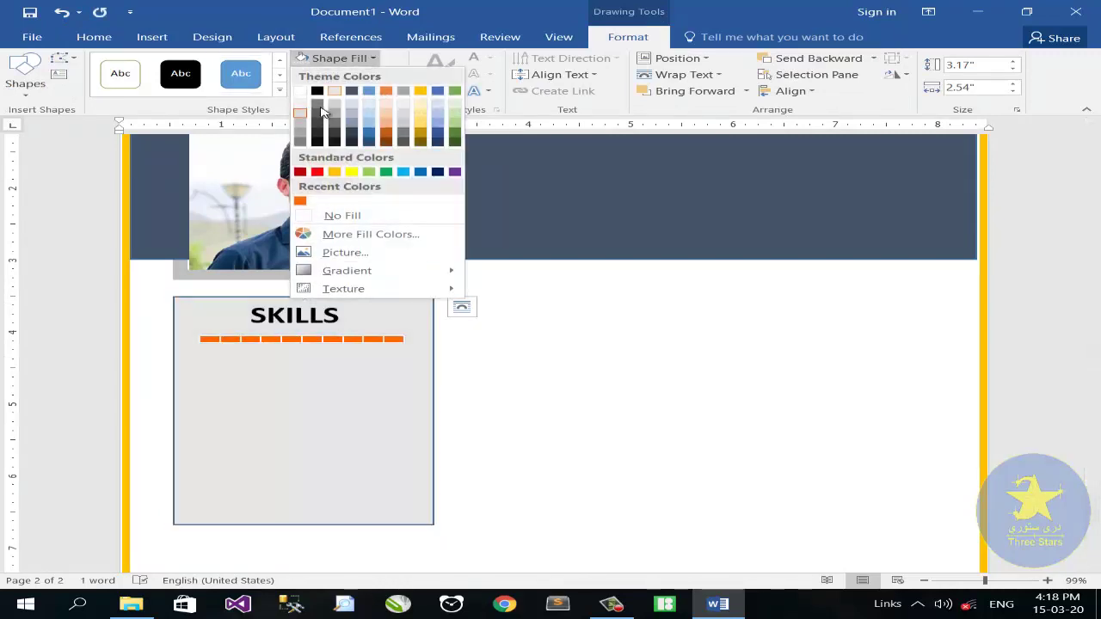
left_click(300, 123)
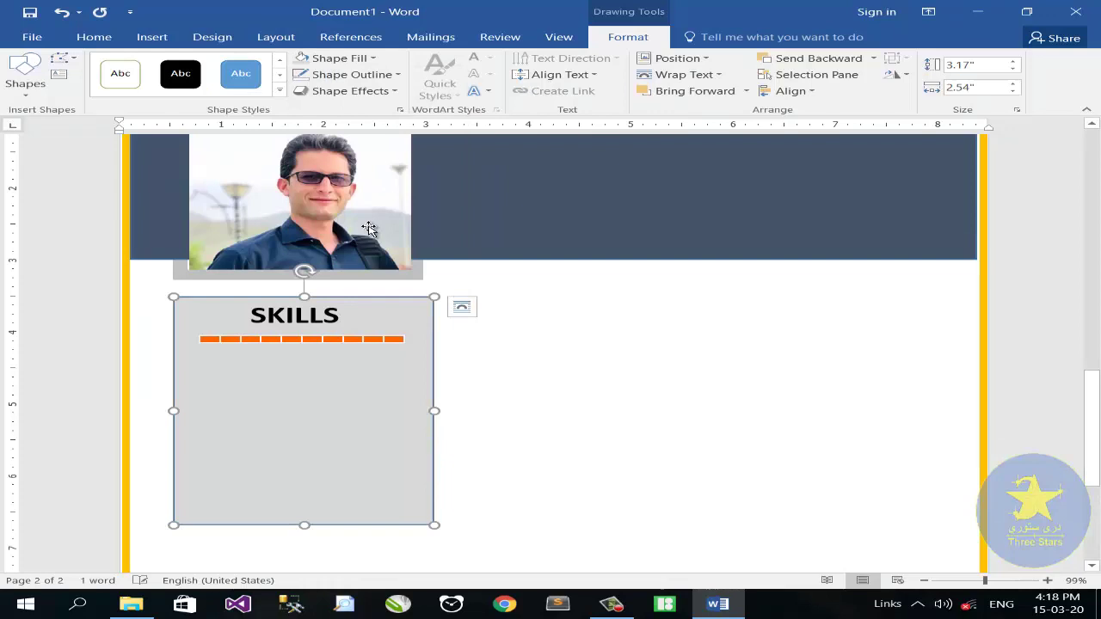
left_click(396, 74)
left_click(319, 231)
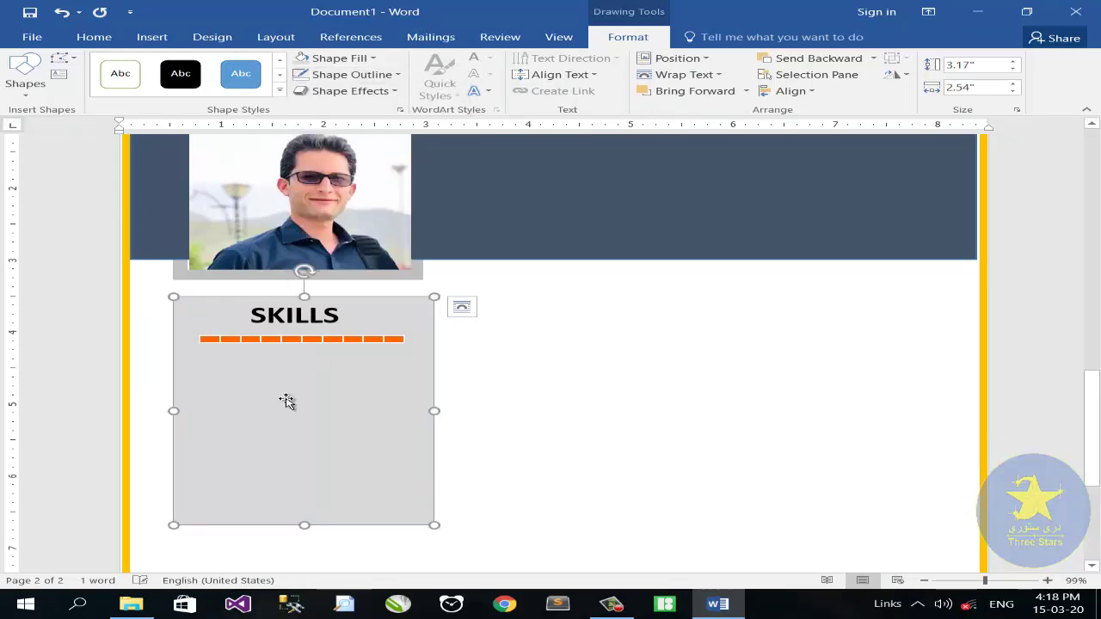
left_click(286, 342)
left_click_drag(287, 342, 239, 351)
Copy the SKILLS heading as a 16 pt non-bold label sized to fit its word
left_click(277, 333)
left_click(374, 325)
left_click(94, 37)
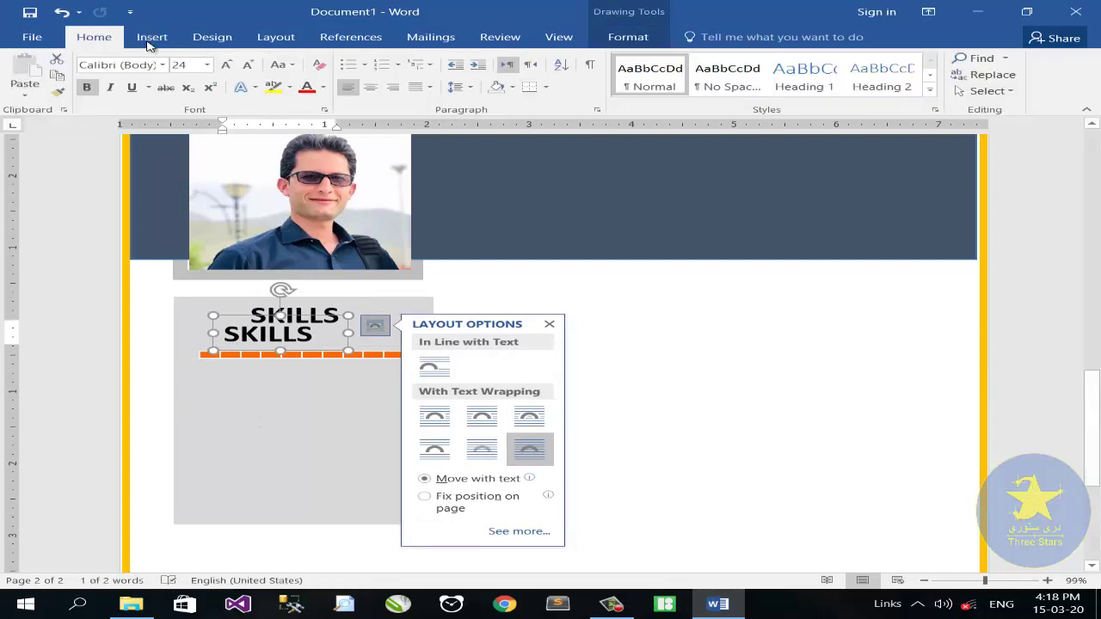
left_click(206, 64)
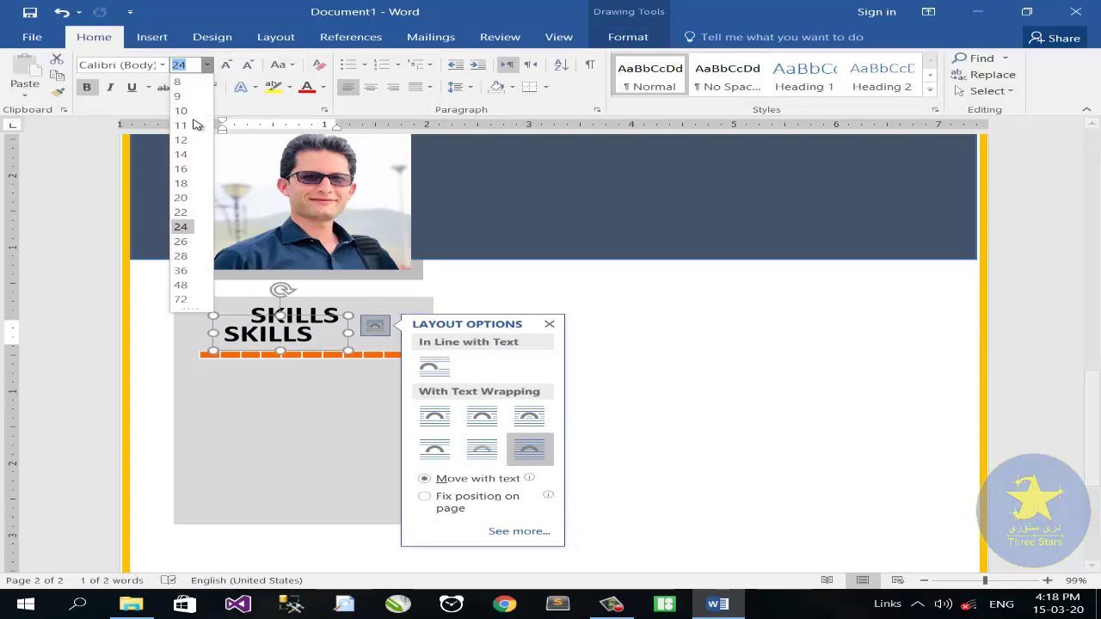
left_click(191, 169)
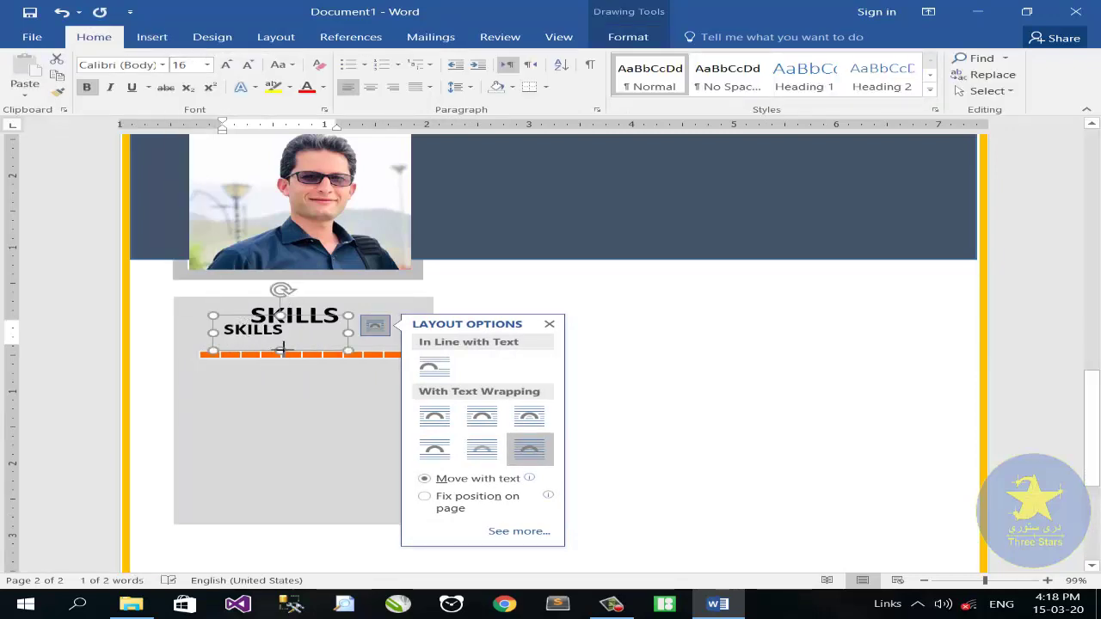
left_click_drag(283, 350, 239, 323)
left_click(87, 88)
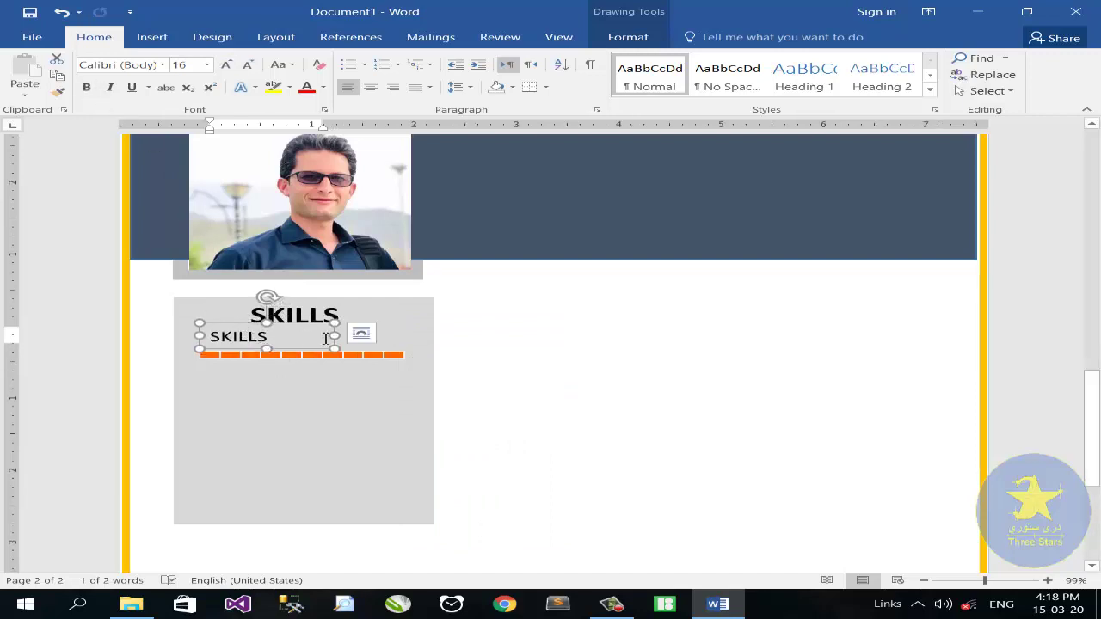
left_click_drag(334, 336, 321, 338)
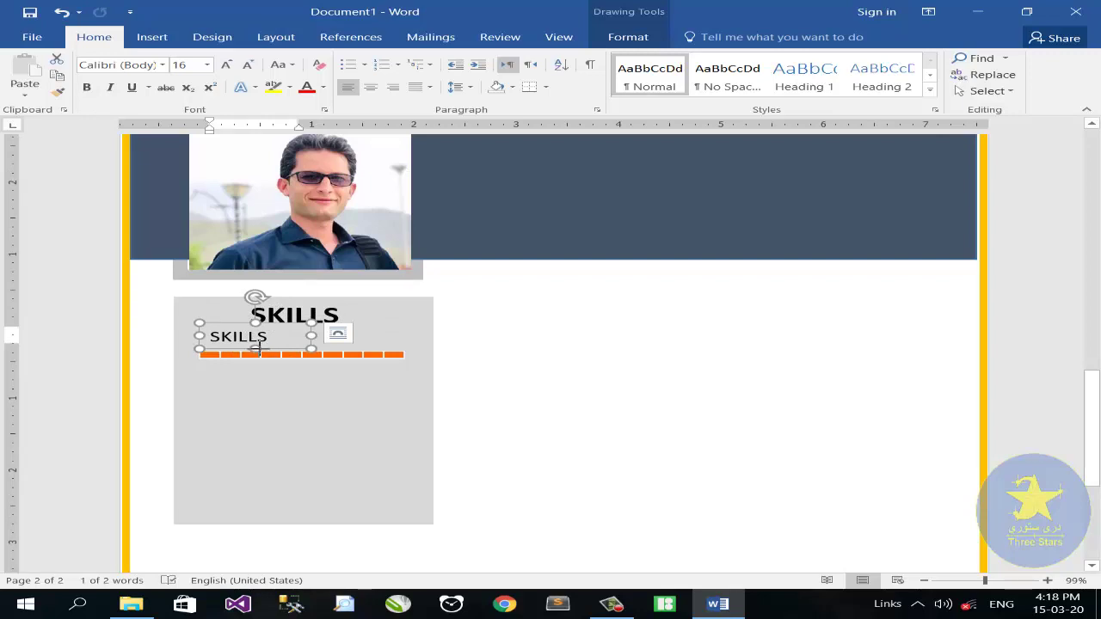
Group the SKILLS label with its orange bar and duplicate the pair below
left_click(295, 356, "shift")
right_click(293, 353)
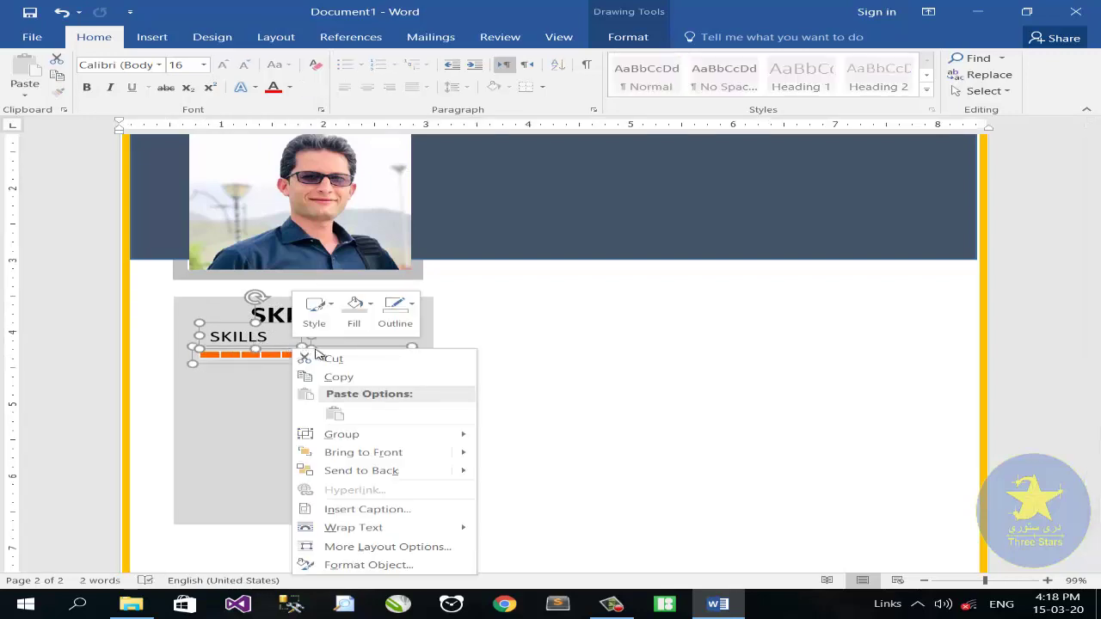
left_click(491, 440)
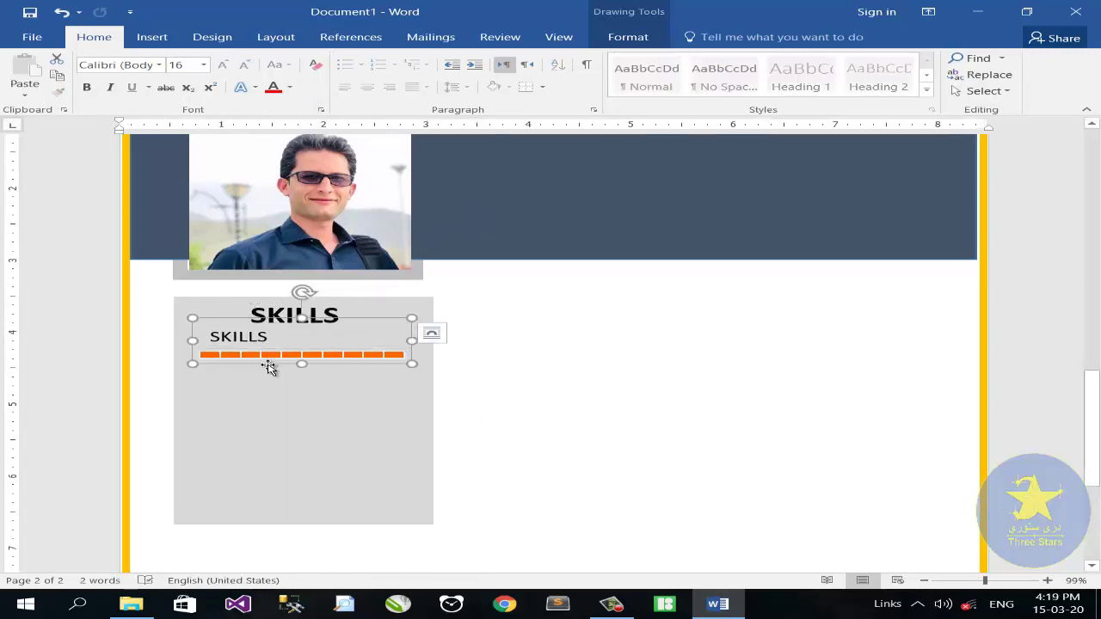
left_click_drag(270, 367, 264, 473)
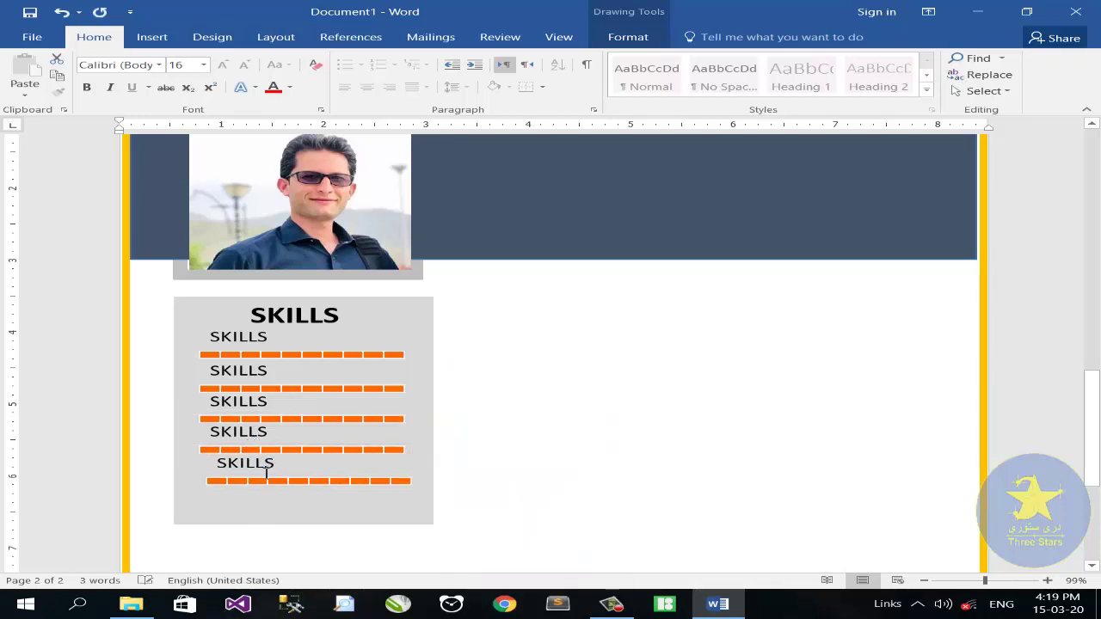
scroll(303, 436, "down", 5)
Nudge the fifth skill row into place and rename the first row Web Designing
left_click_drag(275, 378, 266, 385)
left_click_drag(984, 581, 1006, 584)
scroll(307, 272, "up", 4)
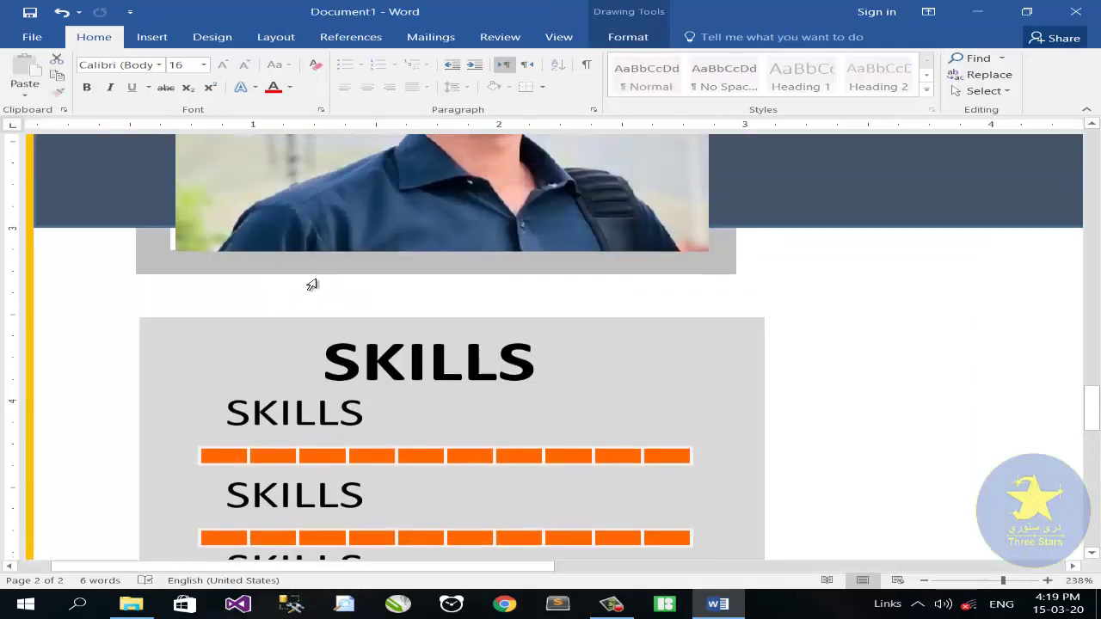
scroll(316, 271, "down", 2)
left_click(320, 246)
double_click(368, 243)
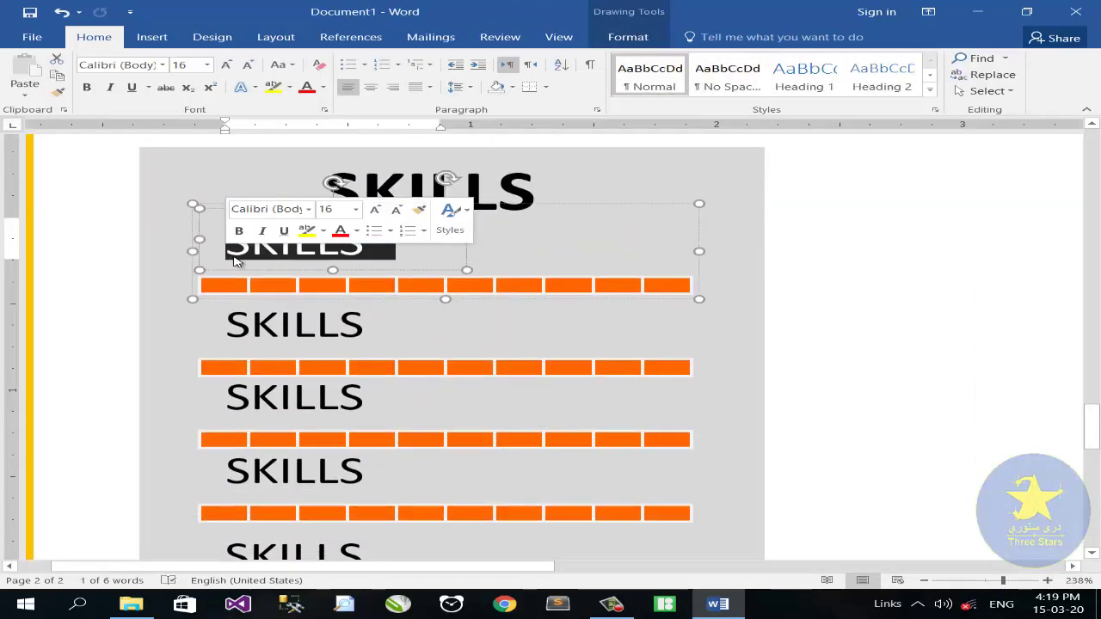
type("Web")
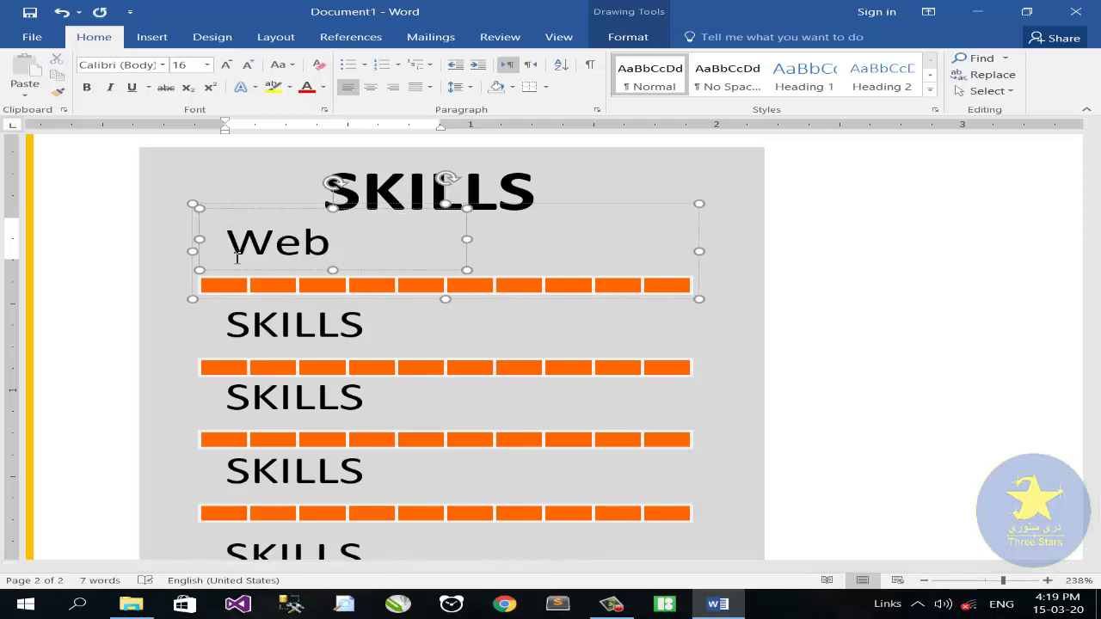
type(" Desin")
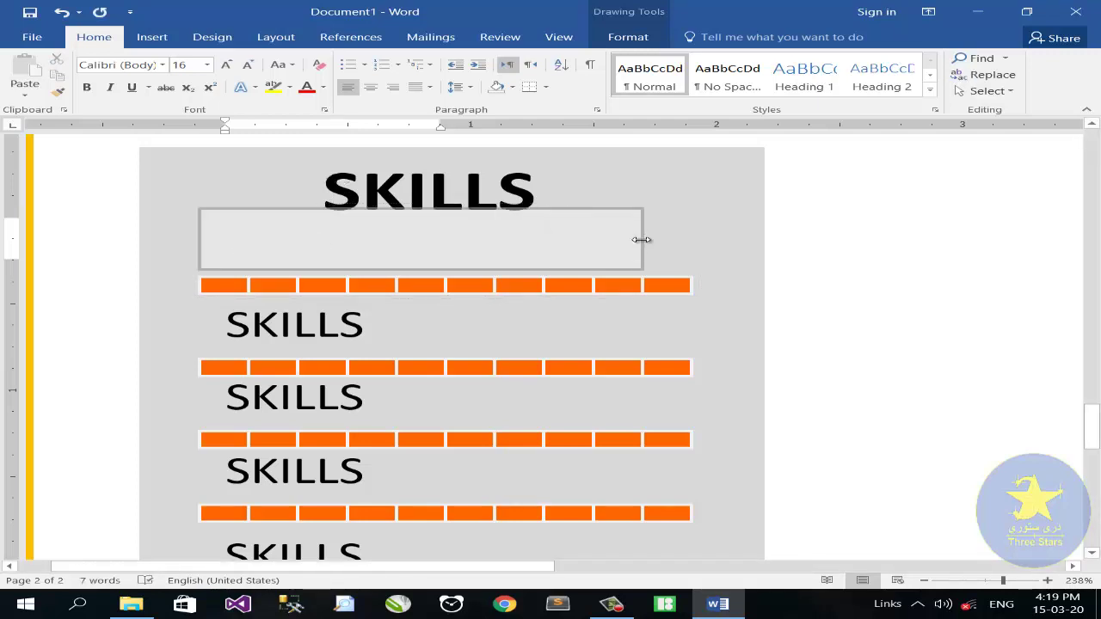
key("BackSpace")
type("gning")
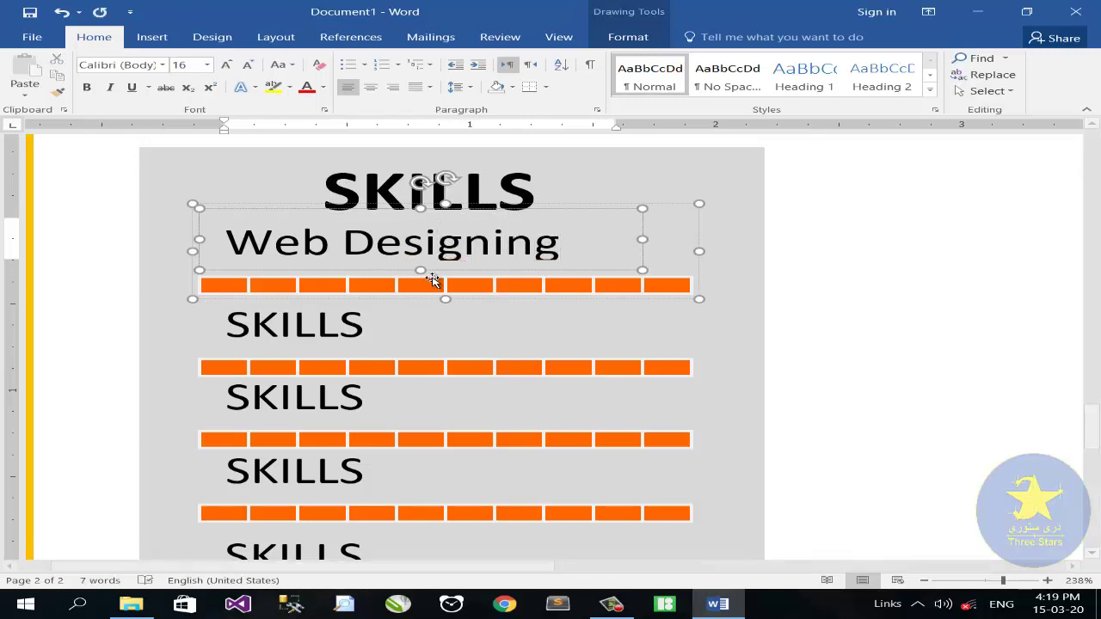
Rename the second and third rows C Sharp and Java Script, widening the Java box
left_click(371, 327)
left_click_drag(371, 327, 211, 337)
type("C  Sharp")
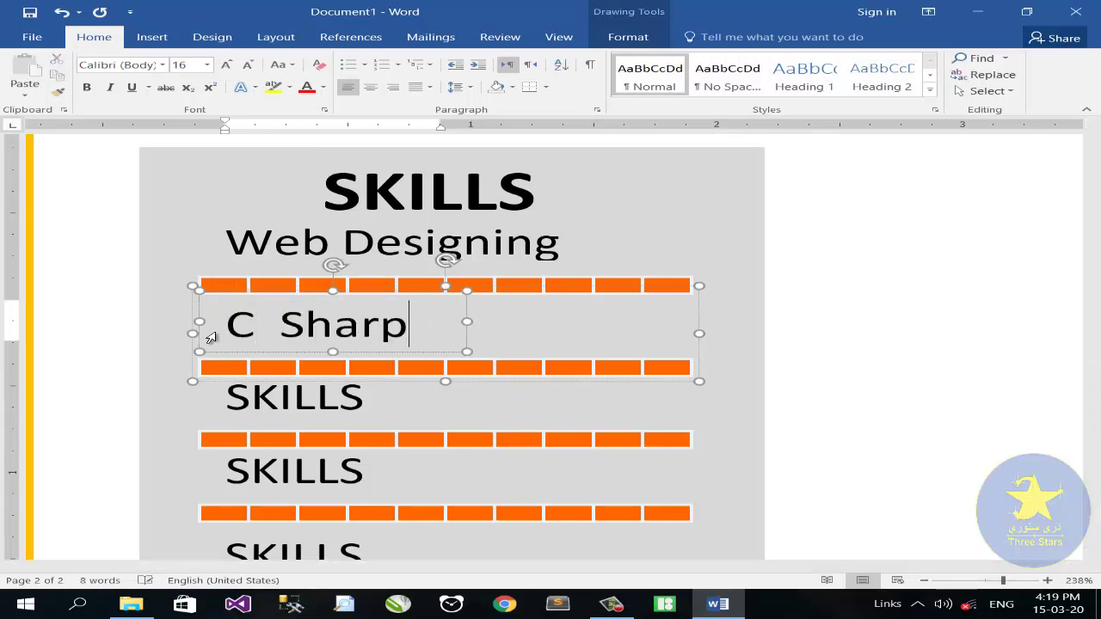
left_click(329, 403)
left_click(210, 404)
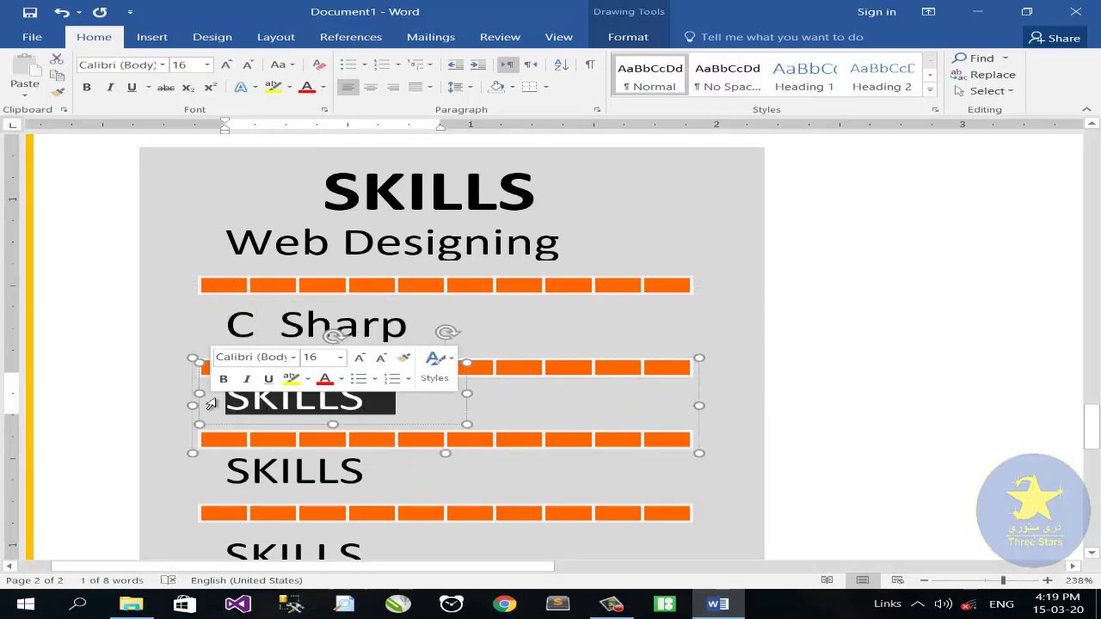
type("Java")
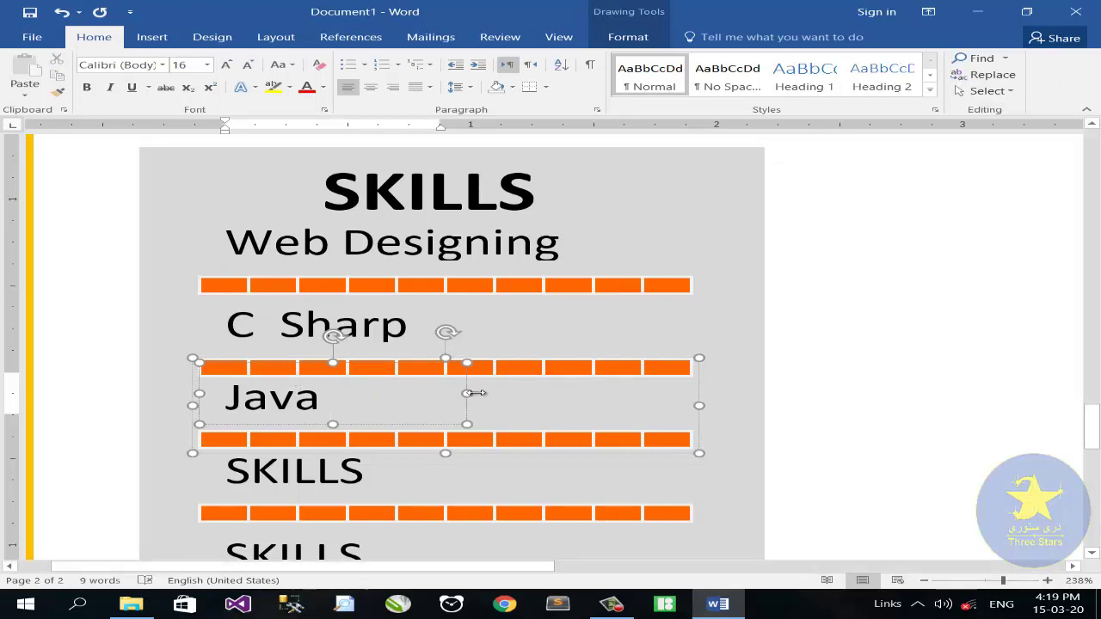
left_click_drag(467, 394, 518, 396)
Rename the fourth and fifth rows Python and SQL Server, widening the last box
left_click_drag(375, 471, 213, 478)
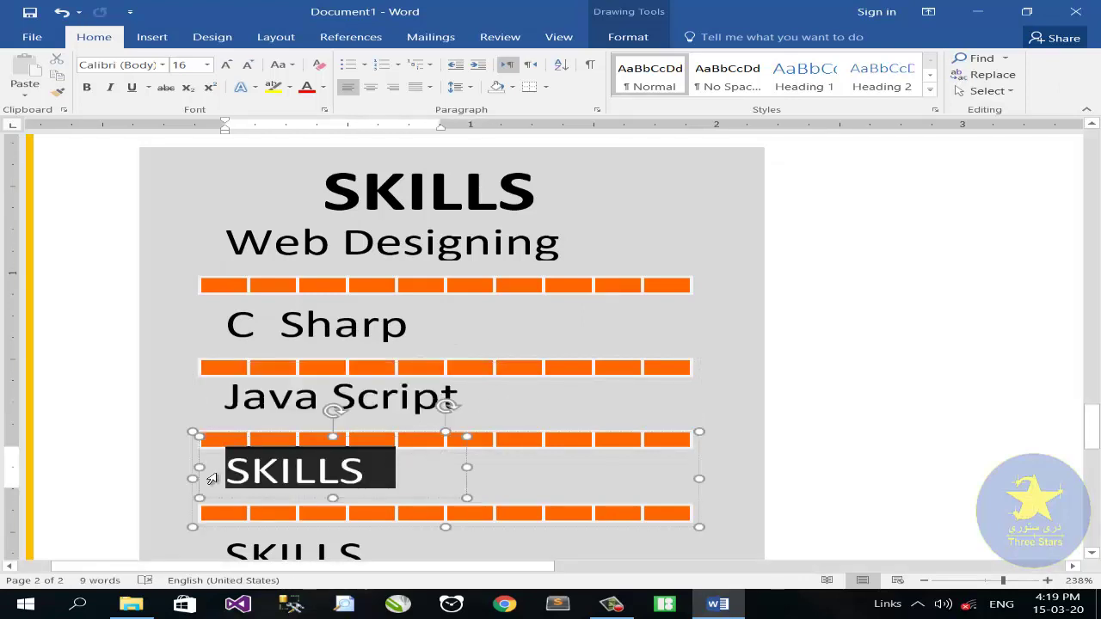
type("Python")
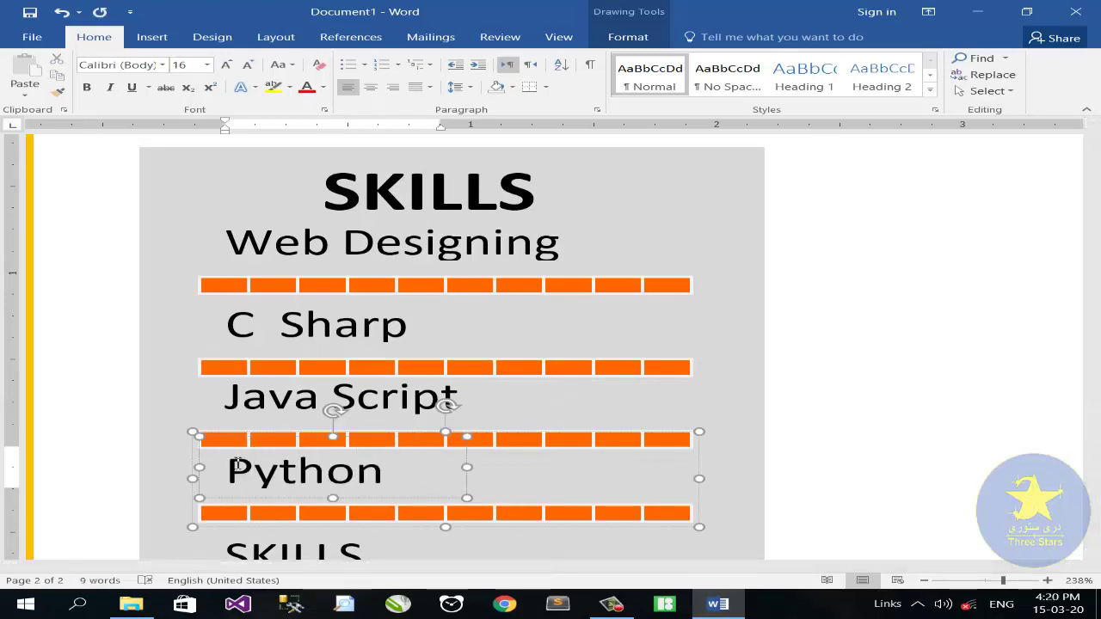
scroll(238, 464, "down", 5)
left_click(364, 300)
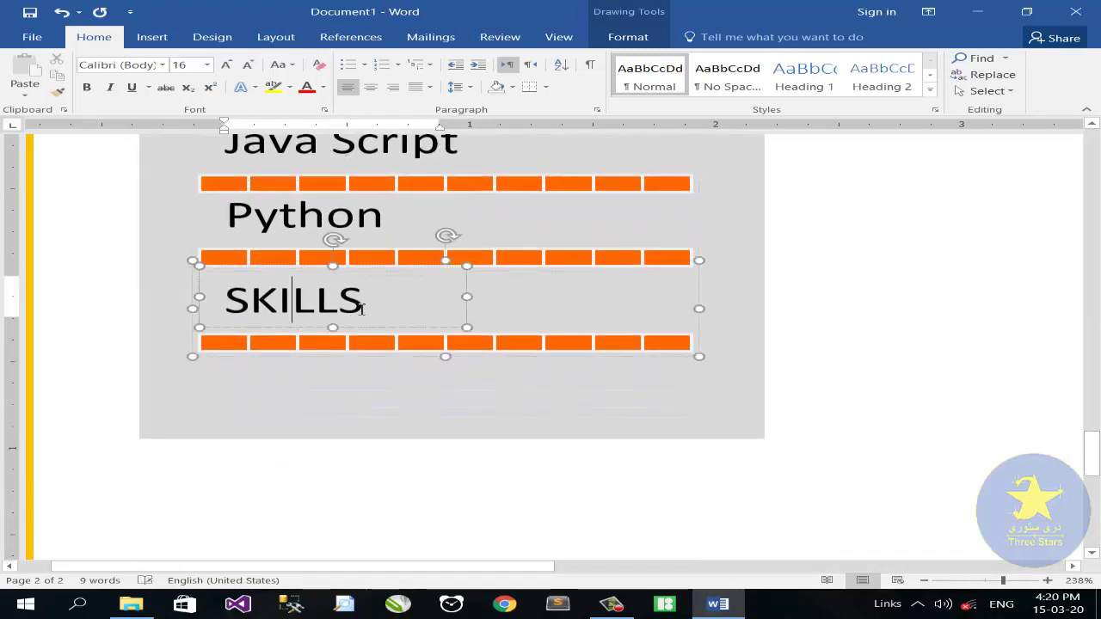
left_click_drag(364, 301, 232, 312)
type("sQ")
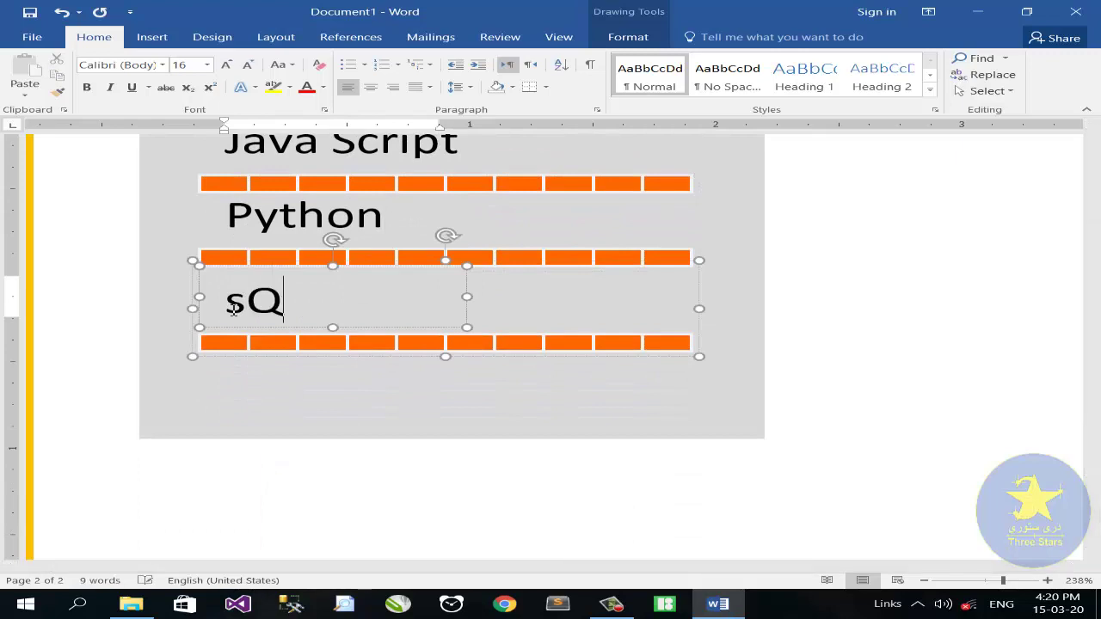
key("BackSpace")
key("BackSpace")
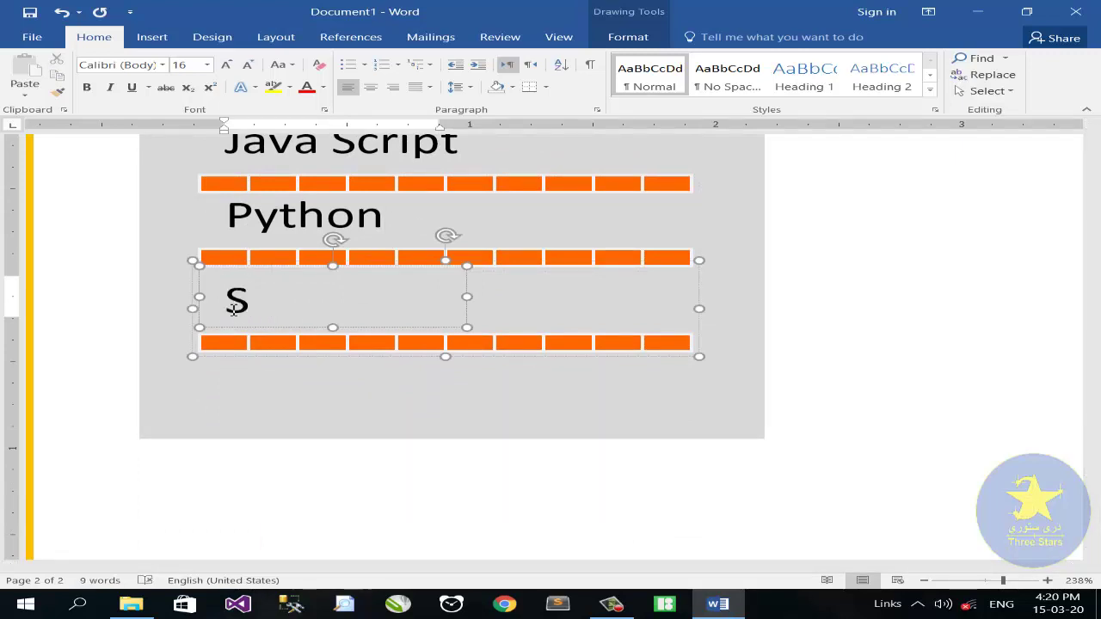
type("SQL Serv")
key("BackSpace")
key("BackSpace")
key("BackSpace")
key("BackSpace")
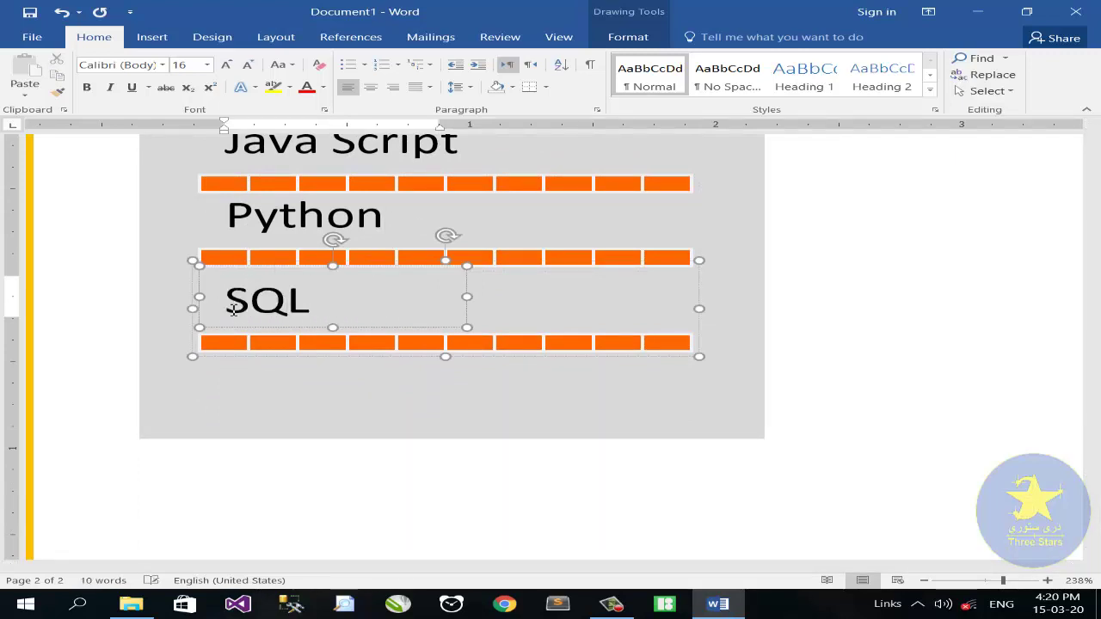
left_click_drag(469, 295, 514, 303)
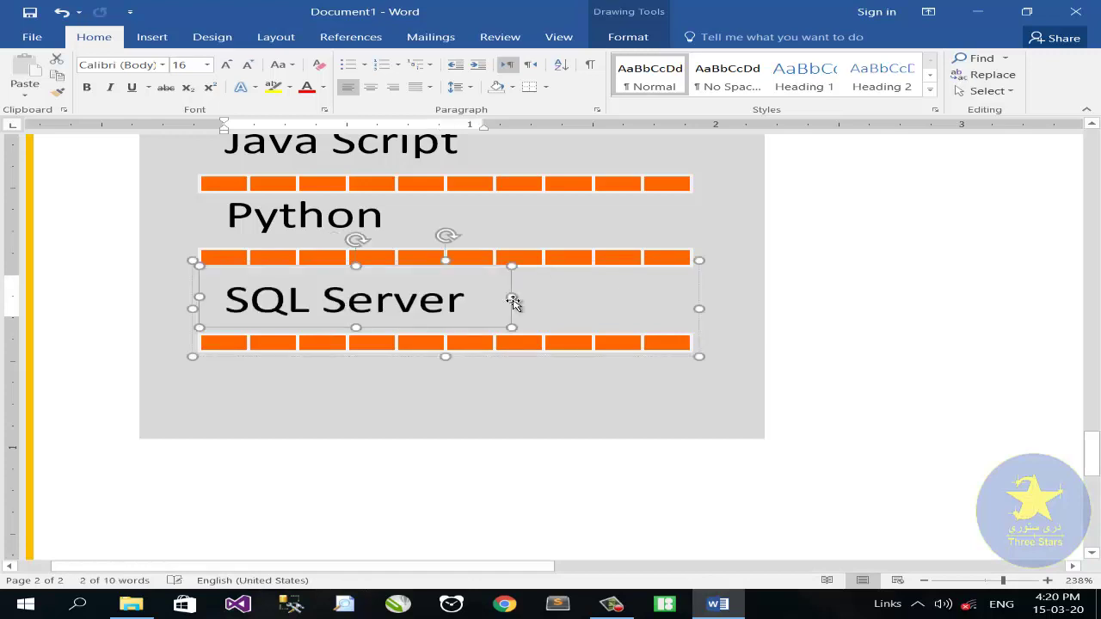
scroll(514, 305, "up", 4)
scroll(508, 321, "down", 1)
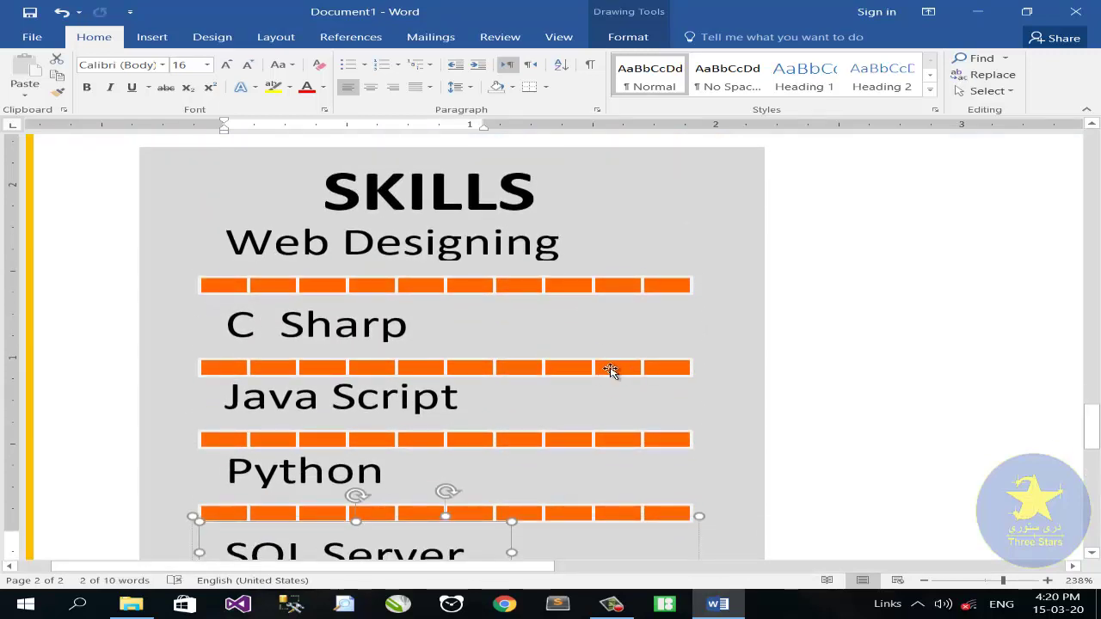
Fill the last three C Sharp bar segments with dark blue-grey via Shape Fill
left_click(610, 369)
left_click(641, 371)
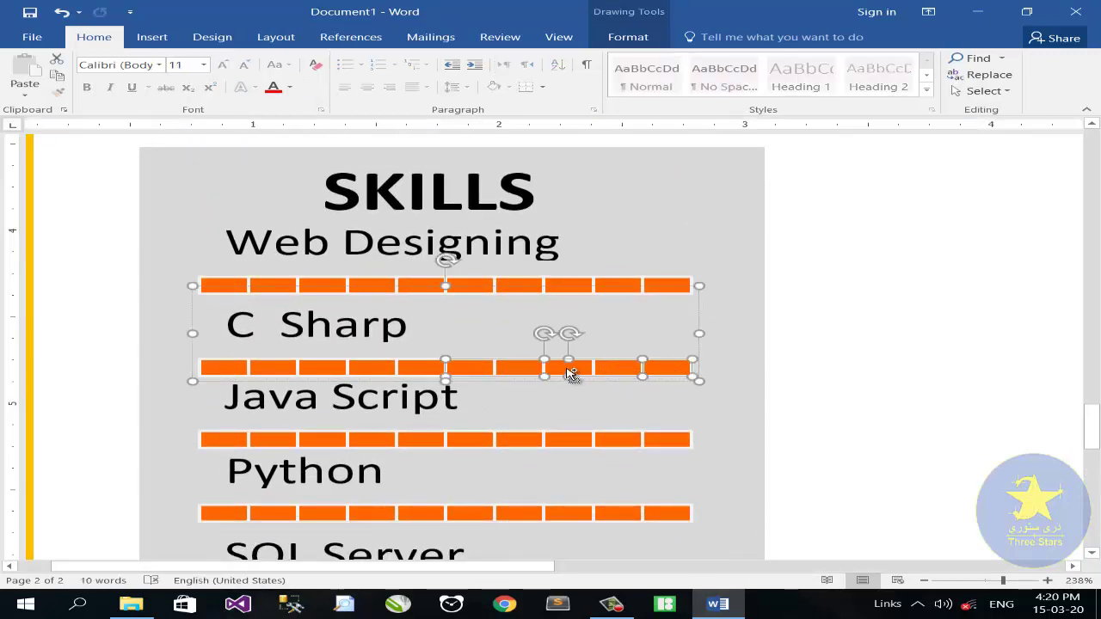
left_click(572, 371, "shift")
left_click(627, 36)
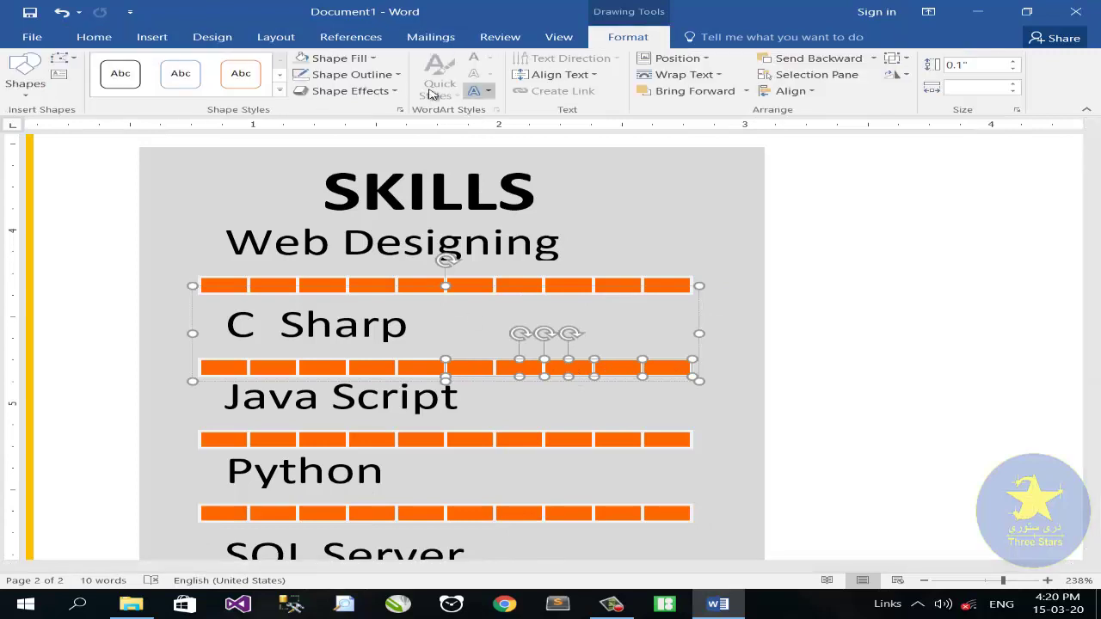
left_click(379, 59)
left_click(355, 96)
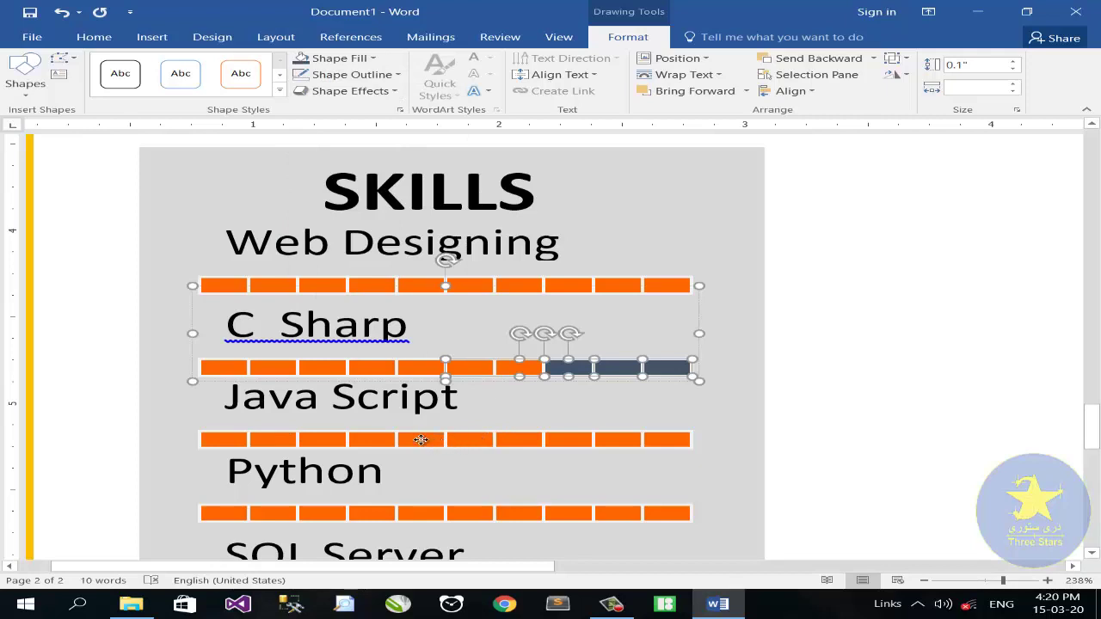
left_click(420, 439)
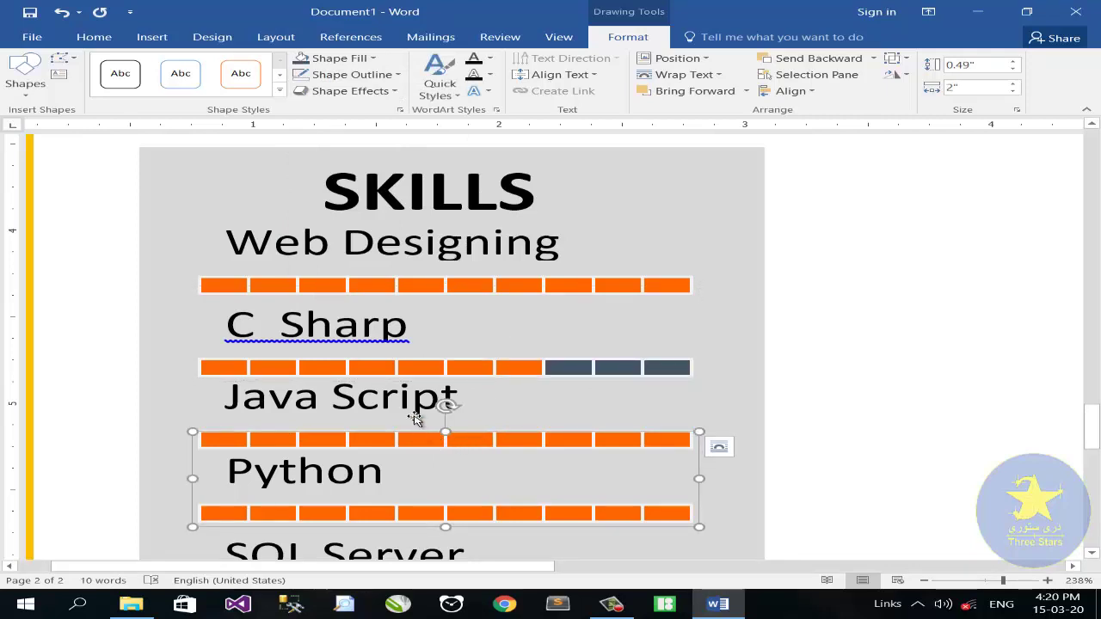
left_click(433, 439)
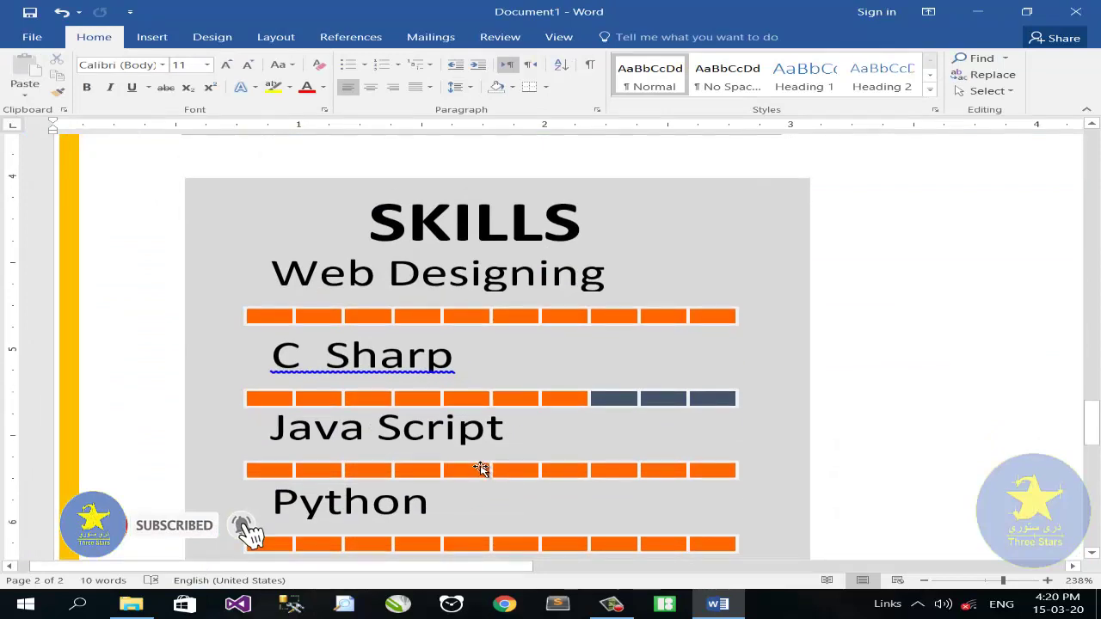
Fill the SQL Server bar segments with dark blue-grey
scroll(481, 469, "down", 5)
scroll(481, 467, "up", 3)
left_click(427, 464)
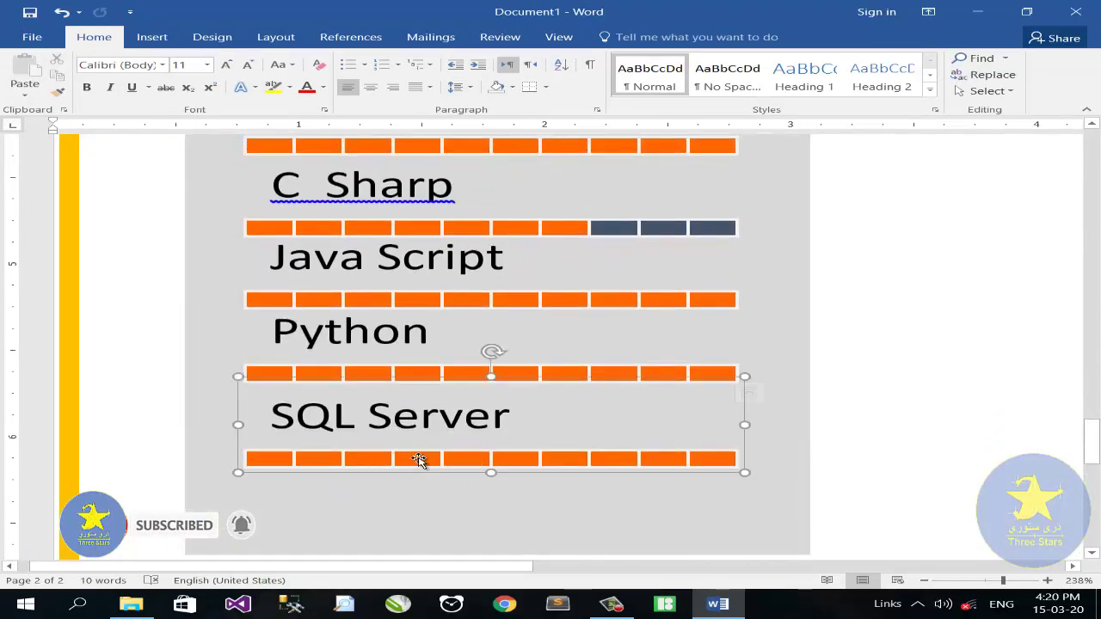
left_click(437, 461)
left_click(468, 459, "ctrl")
left_click(530, 461, "ctrl")
left_click(574, 463, "ctrl")
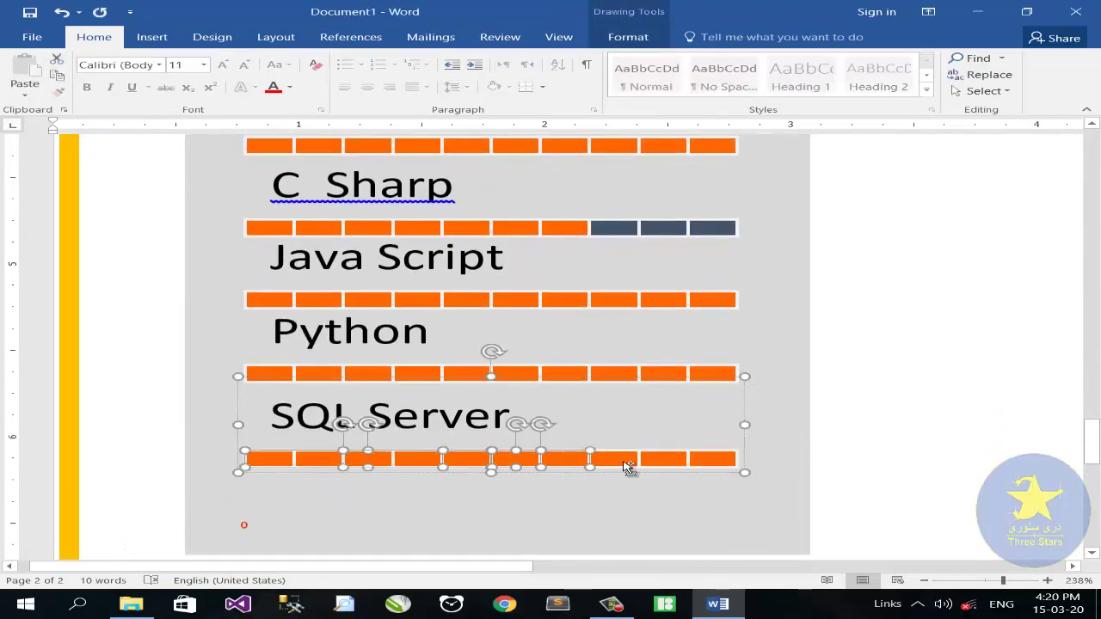
left_click(628, 464, "ctrl")
left_click(673, 461, "ctrl")
left_click(711, 461, "ctrl")
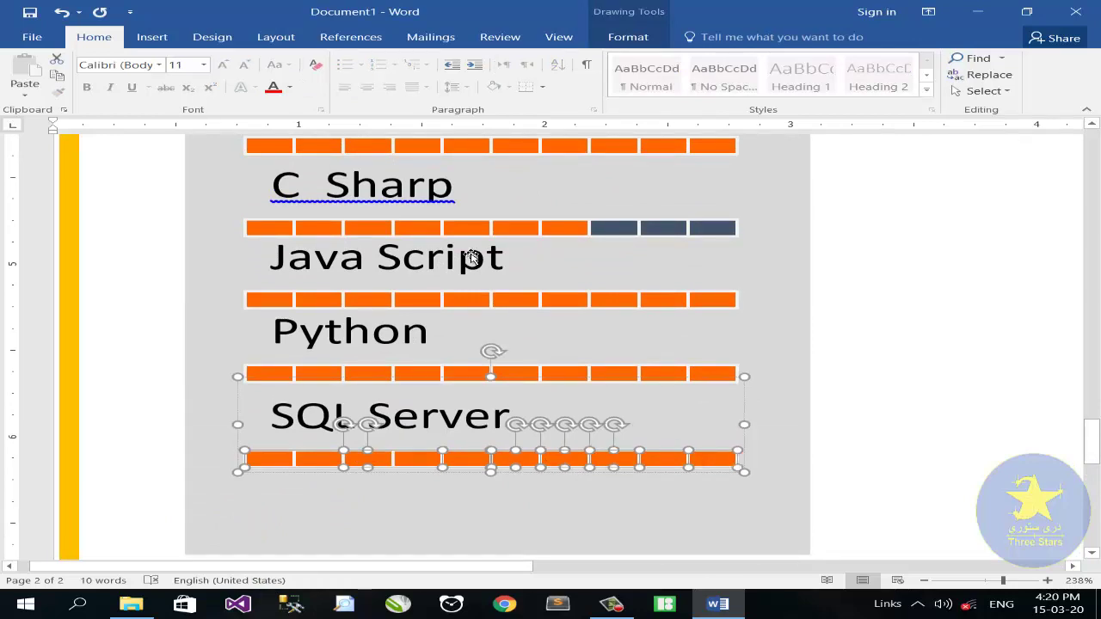
left_click(628, 37)
left_click(340, 58)
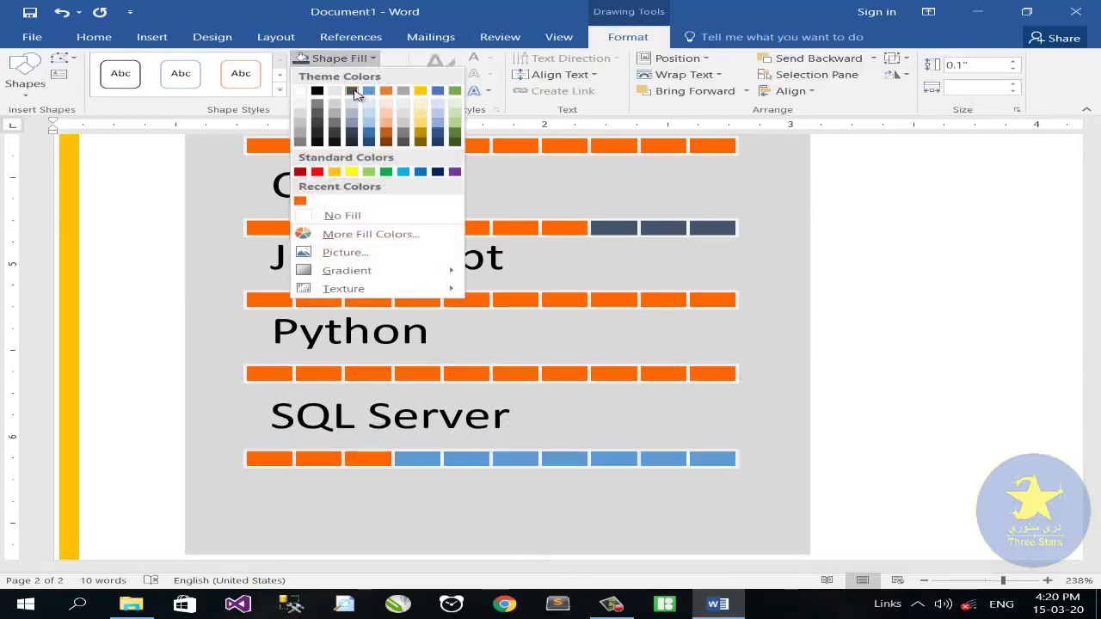
left_click(353, 91)
Recolour the first three SQL Server blocks light orange from More Fill Colors and lower its label
left_click(280, 459)
left_click(320, 460, "ctrl")
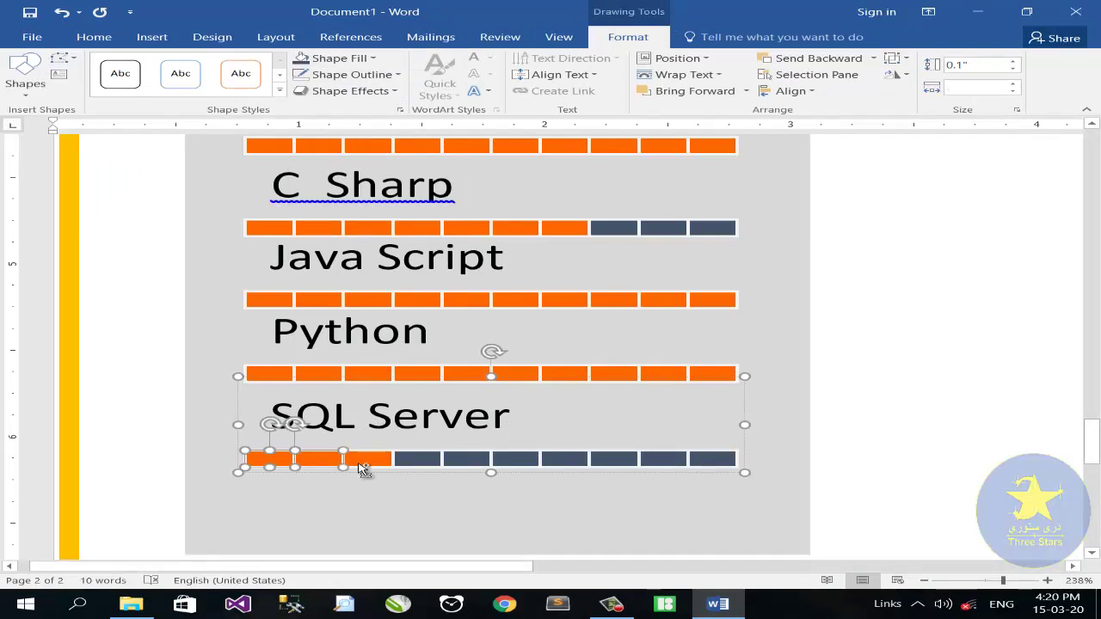
left_click(367, 463, "ctrl")
left_click(374, 58)
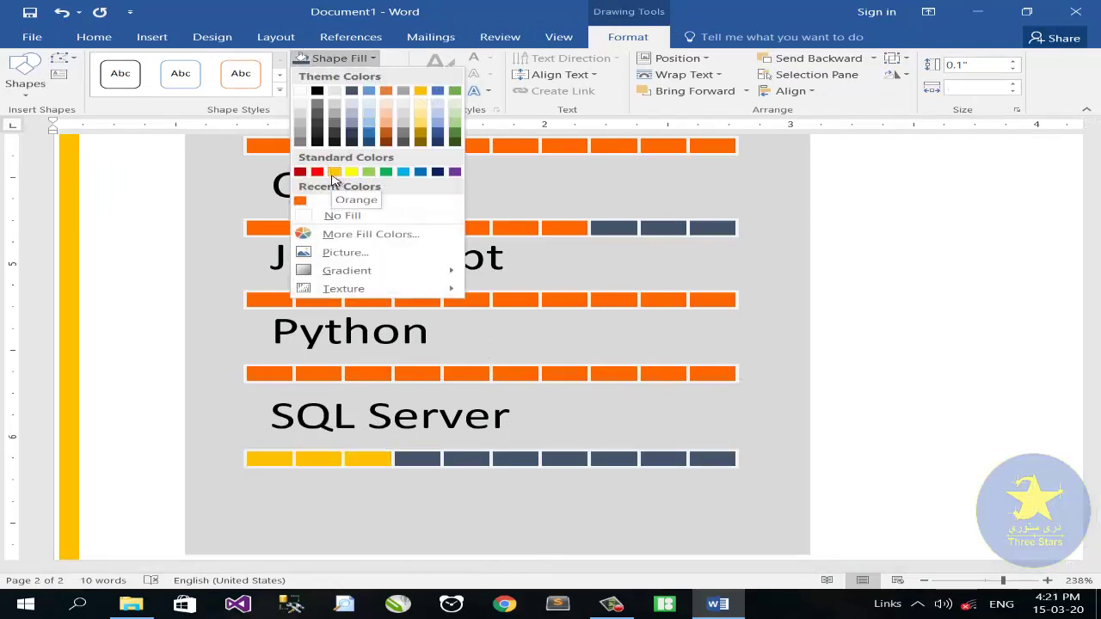
left_click(353, 233)
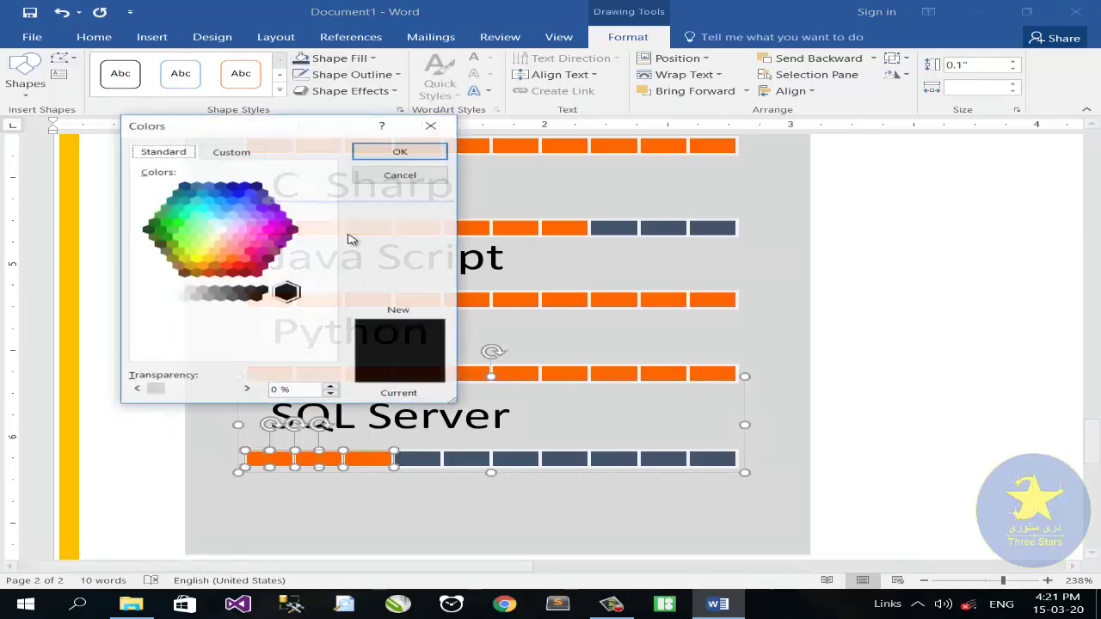
left_click(232, 260)
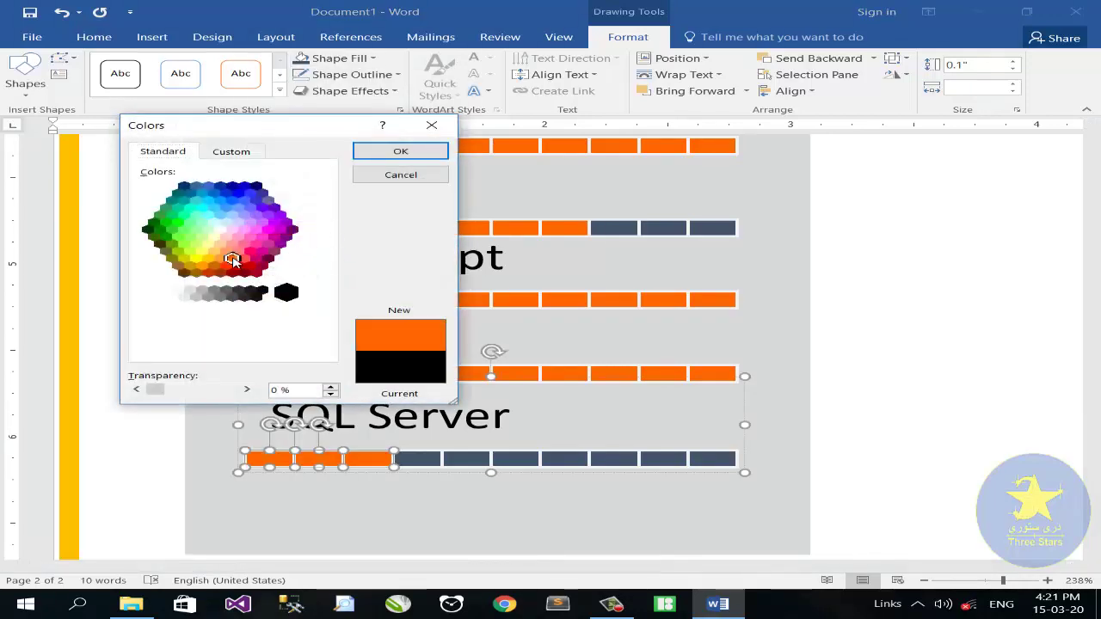
left_click(394, 151)
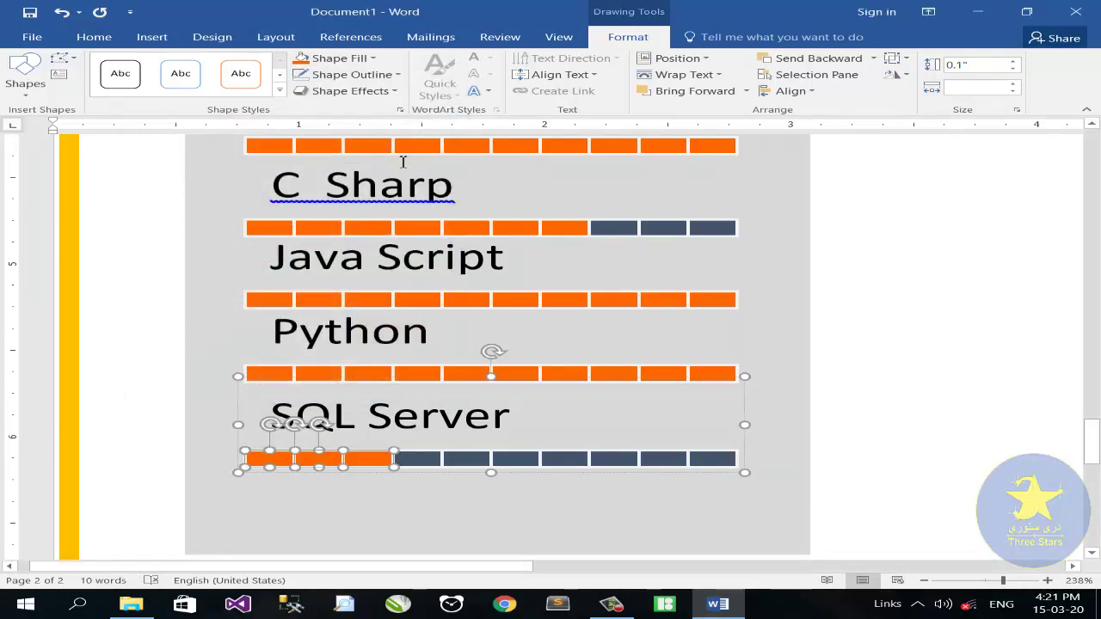
left_click(336, 58)
left_click(344, 234)
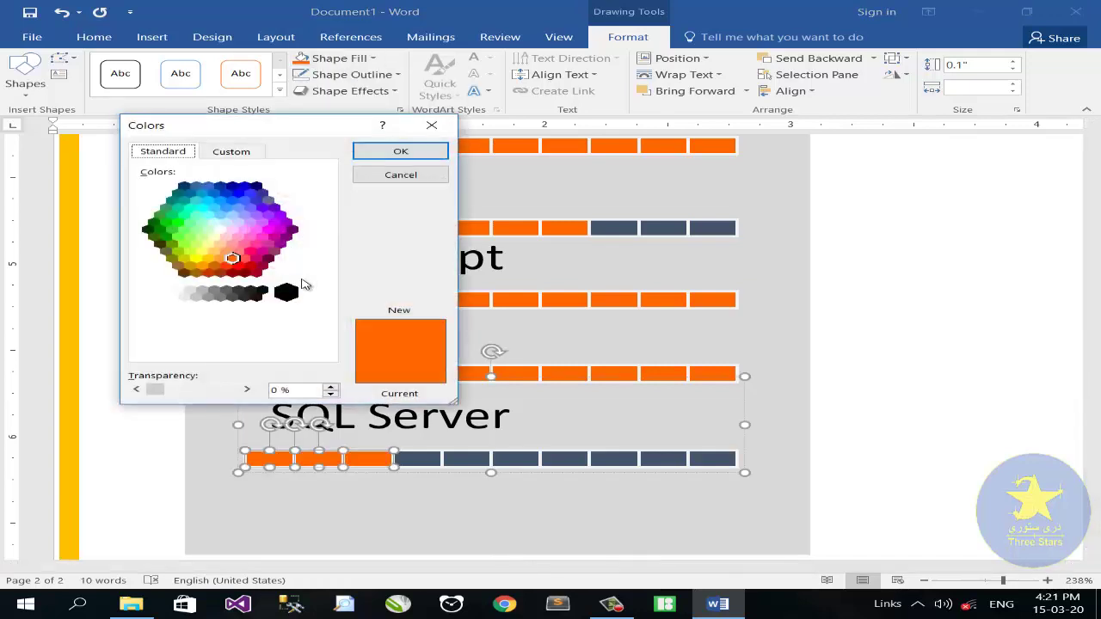
left_click(225, 252)
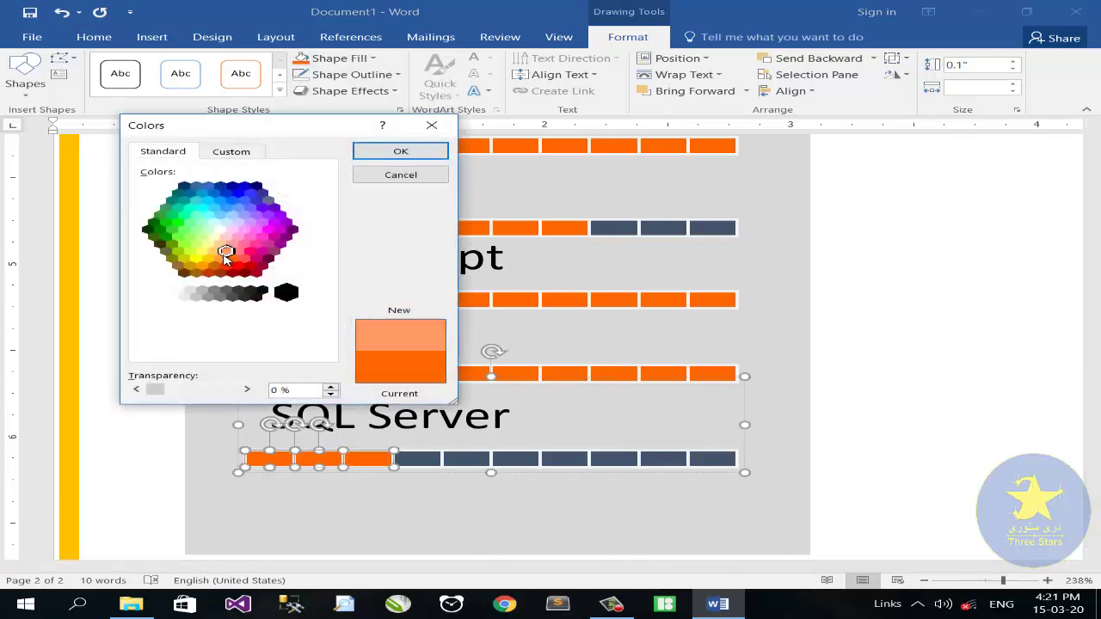
left_click(406, 155)
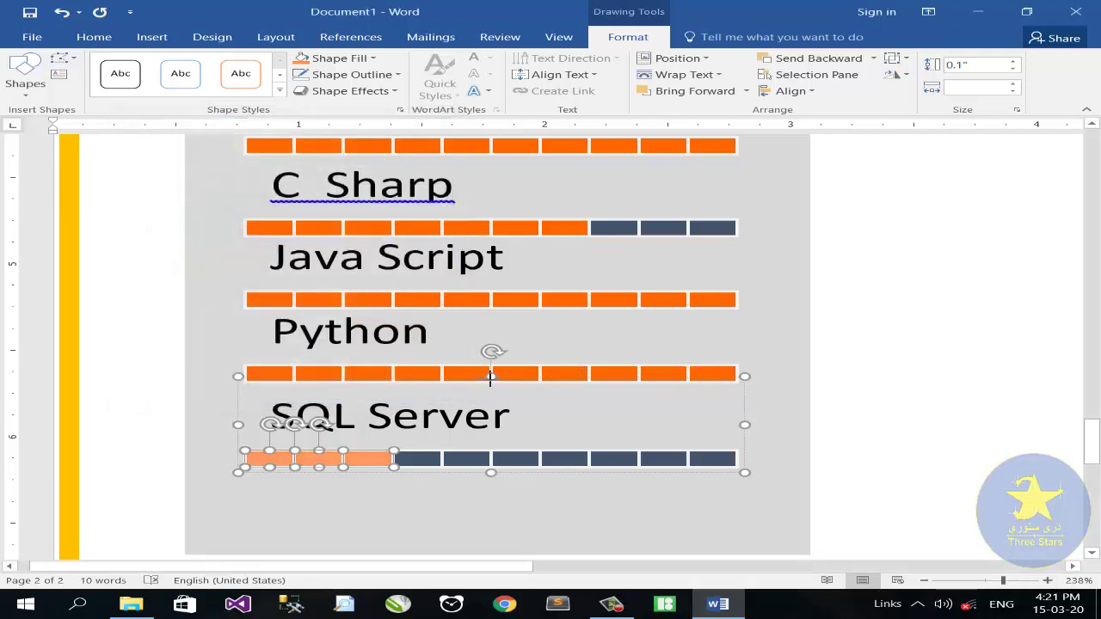
left_click_drag(490, 375, 491, 388)
Recolour the last five Python bar blocks dark blue-grey, then zoom out to 99%
left_click(530, 375)
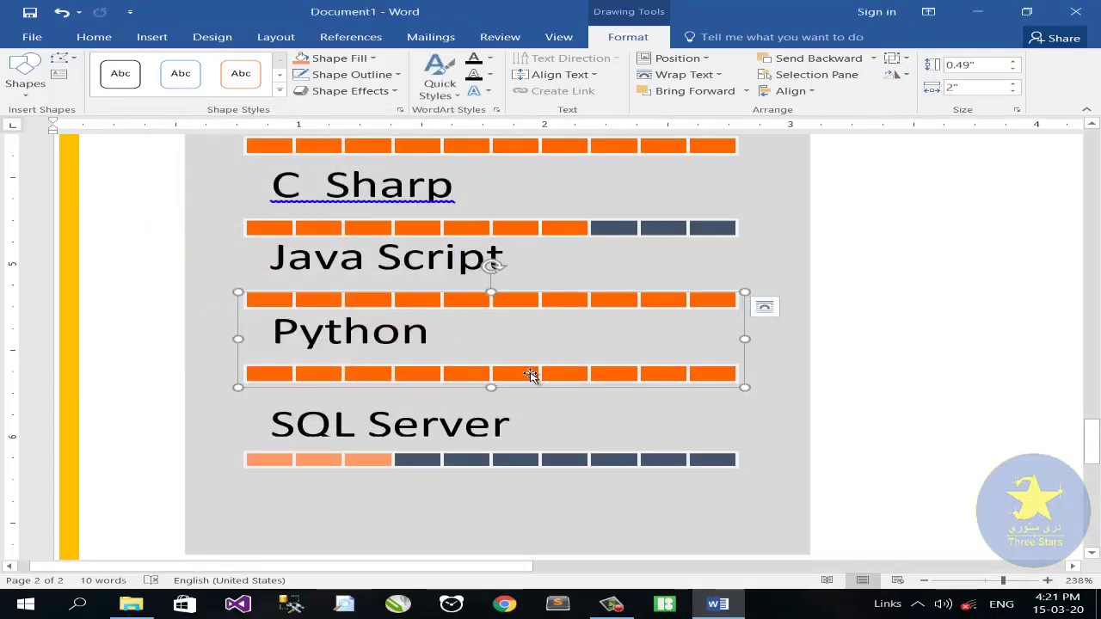
left_click(529, 375)
left_click(601, 374, "shift")
left_click(649, 376, "shift")
left_click(679, 379, "shift")
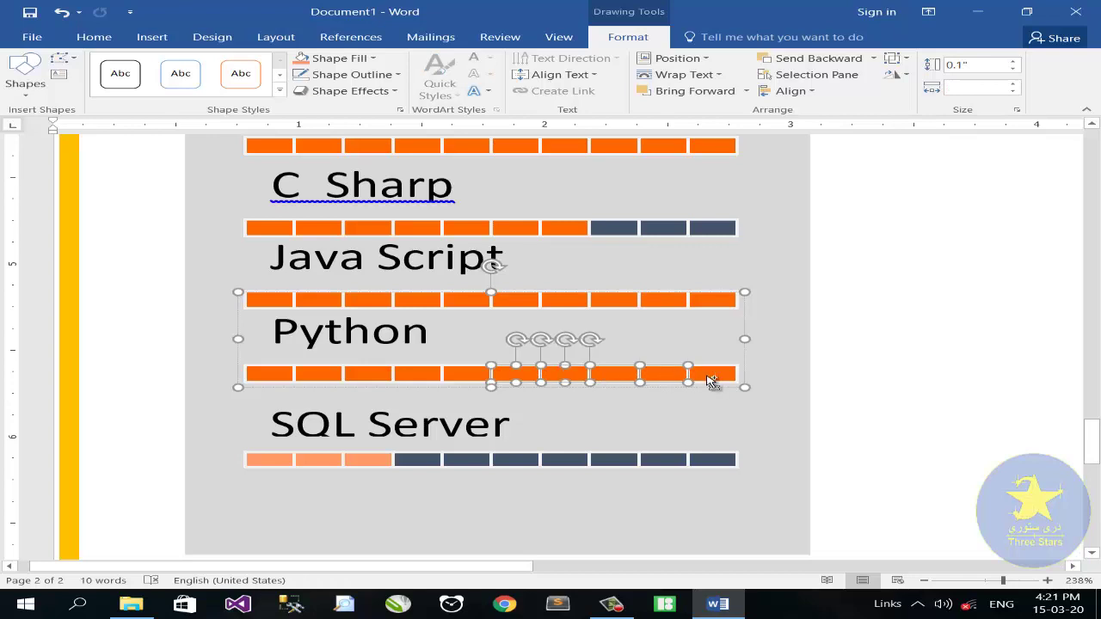
left_click(712, 378, "shift")
left_click(340, 58)
left_click(352, 92)
scroll(472, 256, "down", 1)
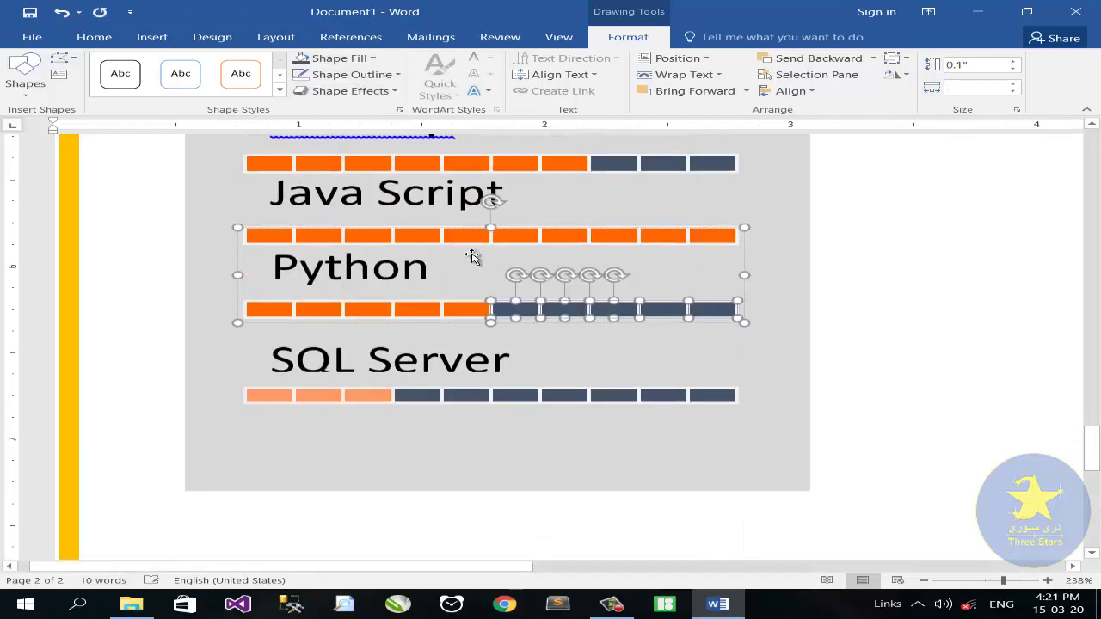
scroll(472, 256, "down", 1)
scroll(473, 275, "up", 6)
scroll(474, 293, "down", 3)
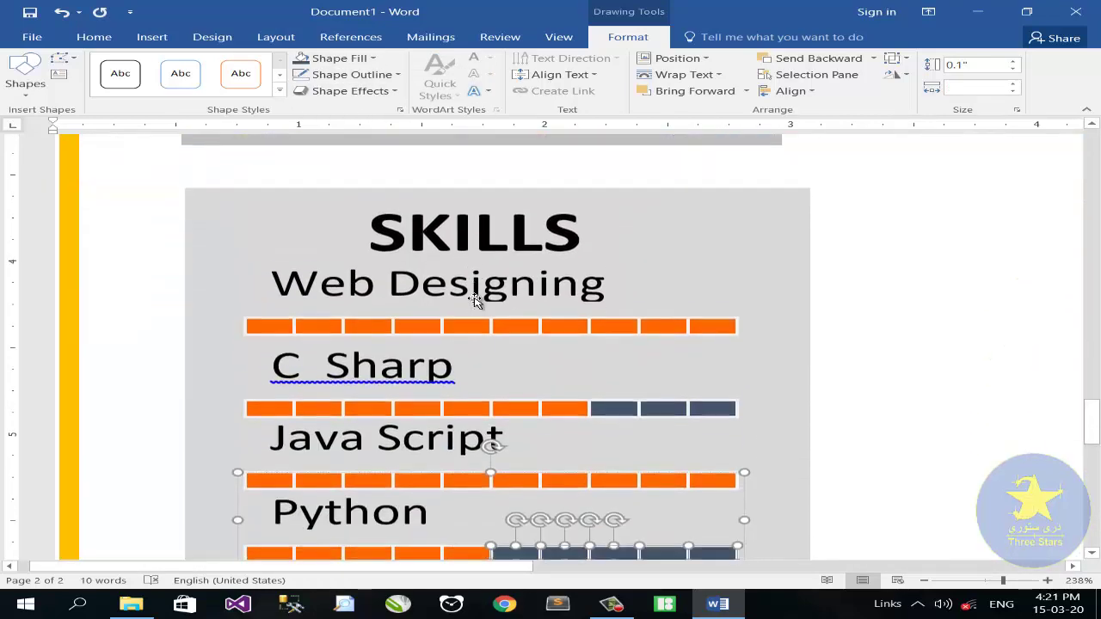
scroll(634, 267, "down", 3)
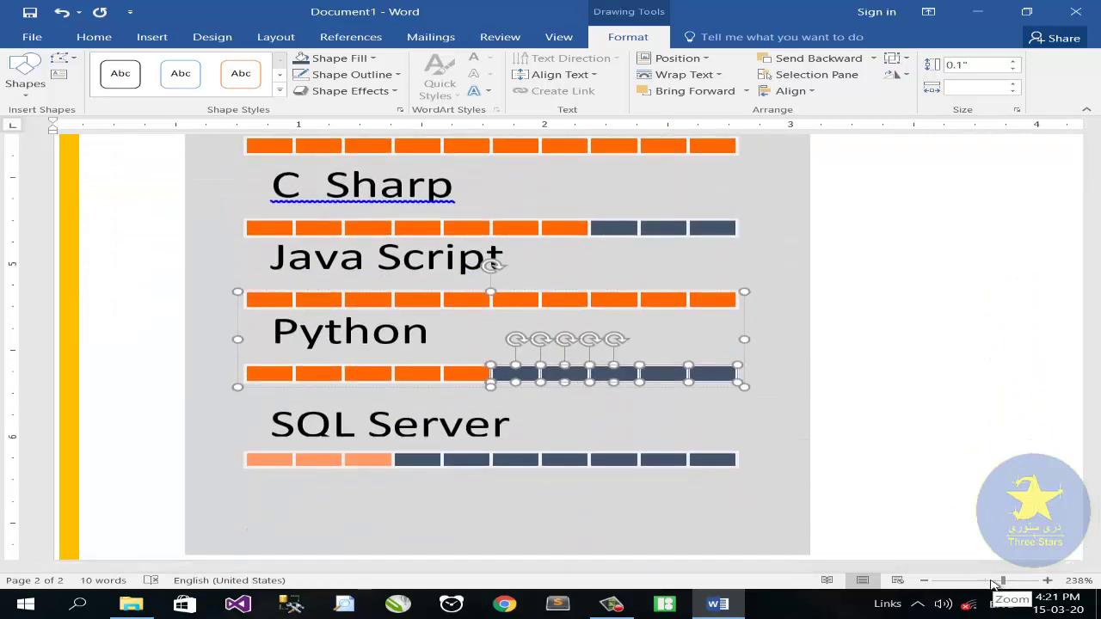
left_click_drag(995, 584, 985, 583)
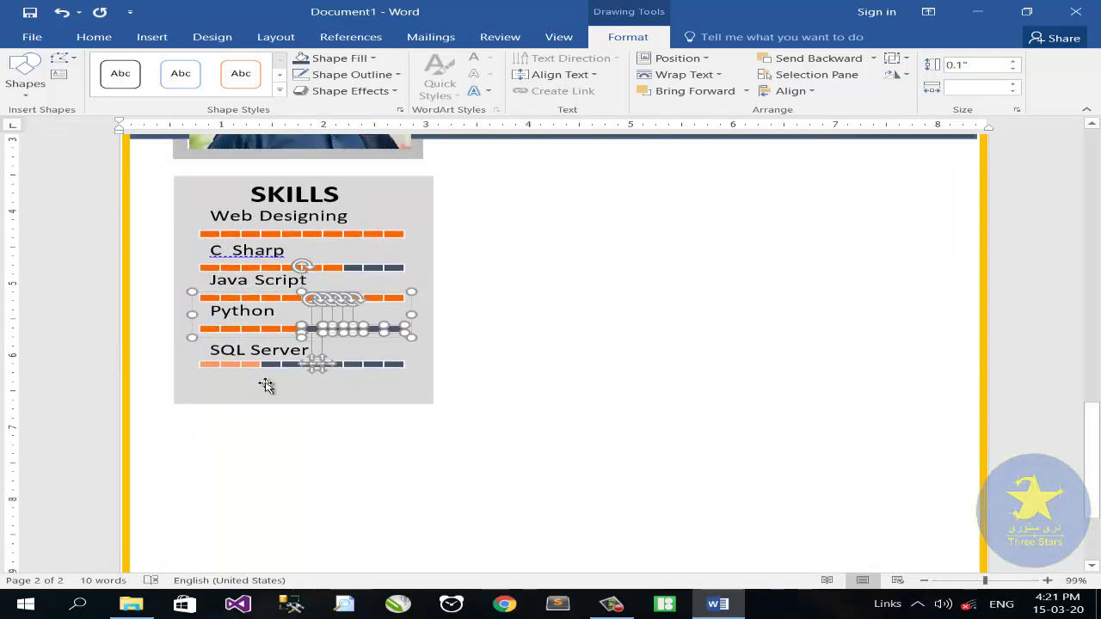
Copy the grey skills panel below itself and copy in the heading, retitled HOBBIES
left_click(266, 386)
left_click_drag(270, 410, 339, 437)
scroll(307, 332, "up", 1)
left_click(302, 200)
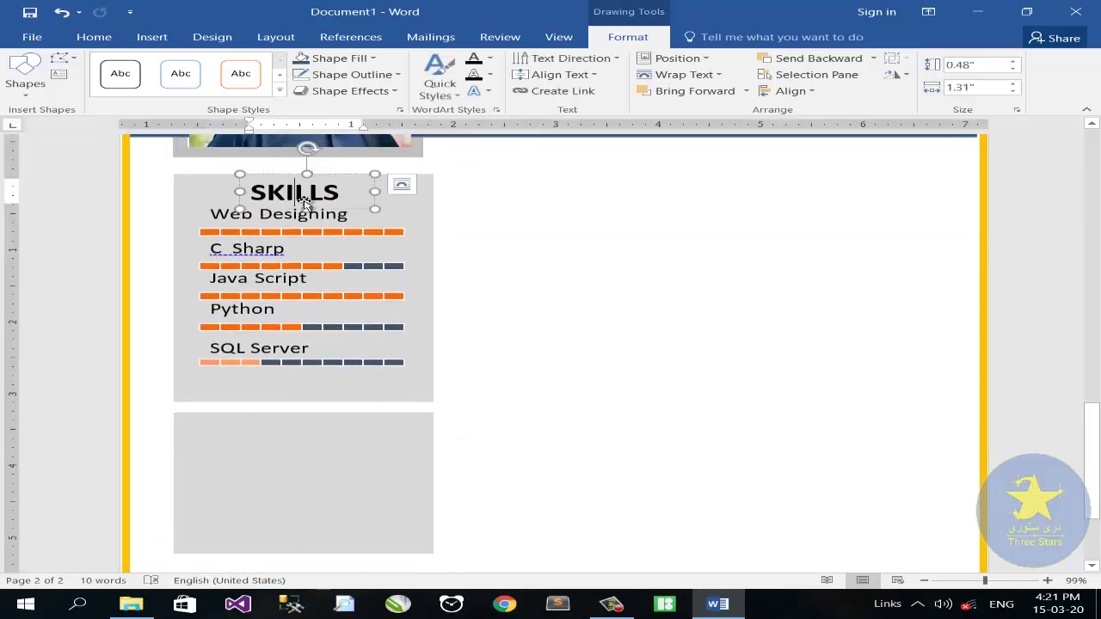
left_click_drag(336, 213, 244, 439)
type("HO")
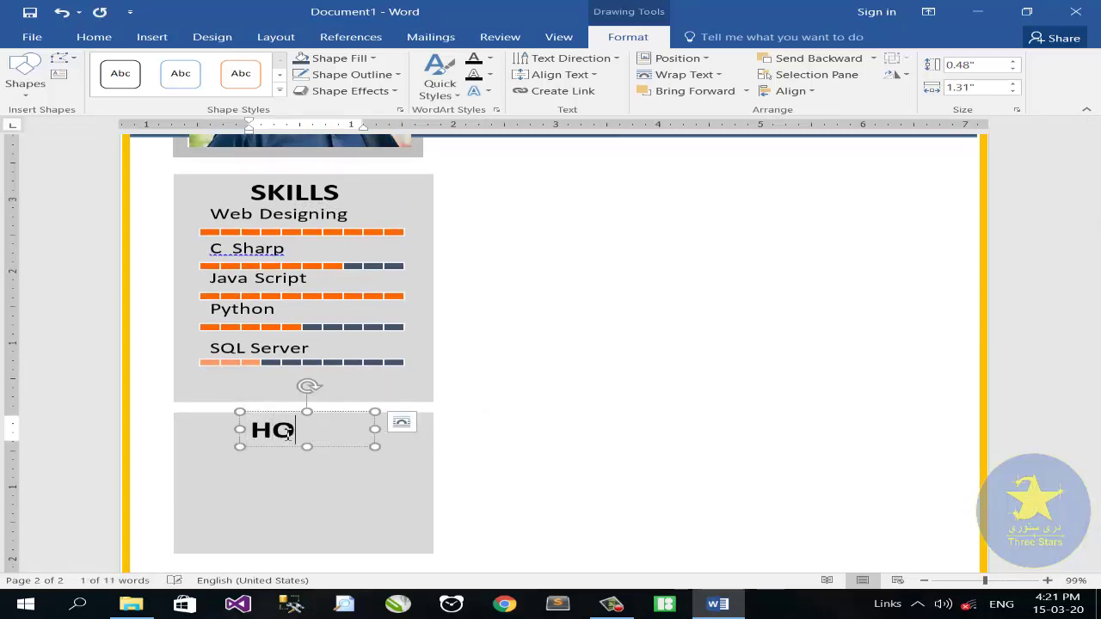
type("BBIES")
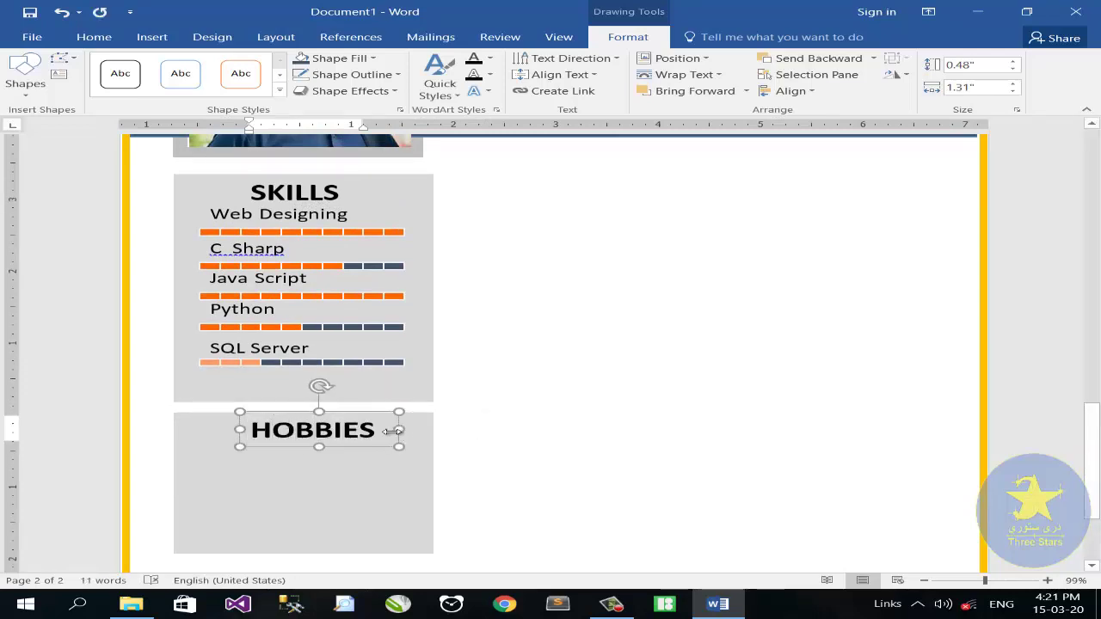
left_click(344, 412)
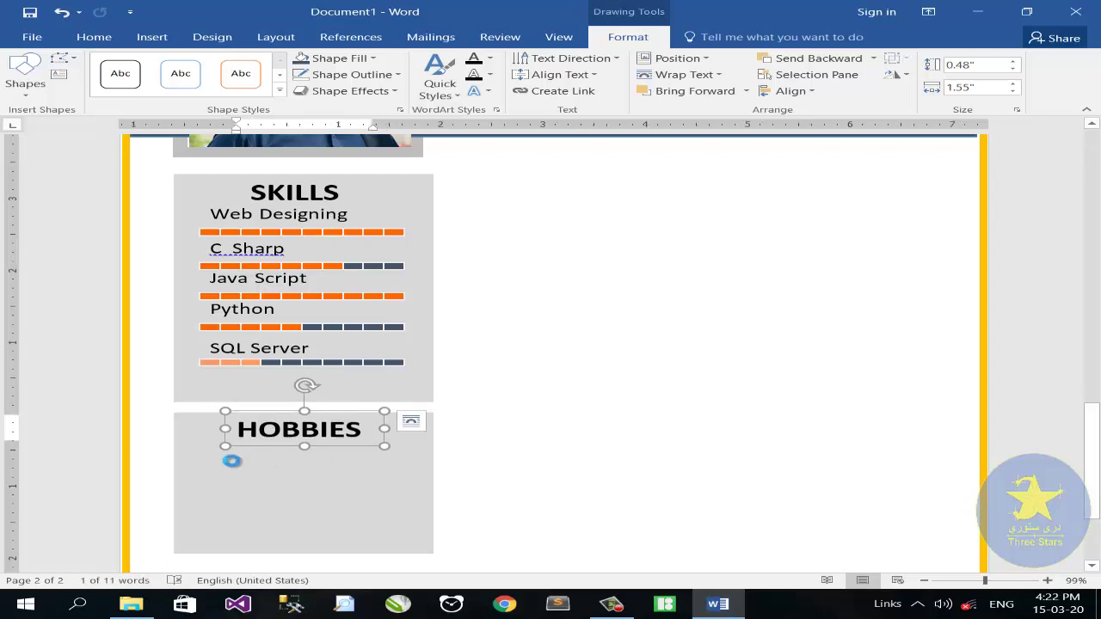
key("ctrl+v")
Set the copied heading box to 12 pt and shrink it
left_click(110, 37)
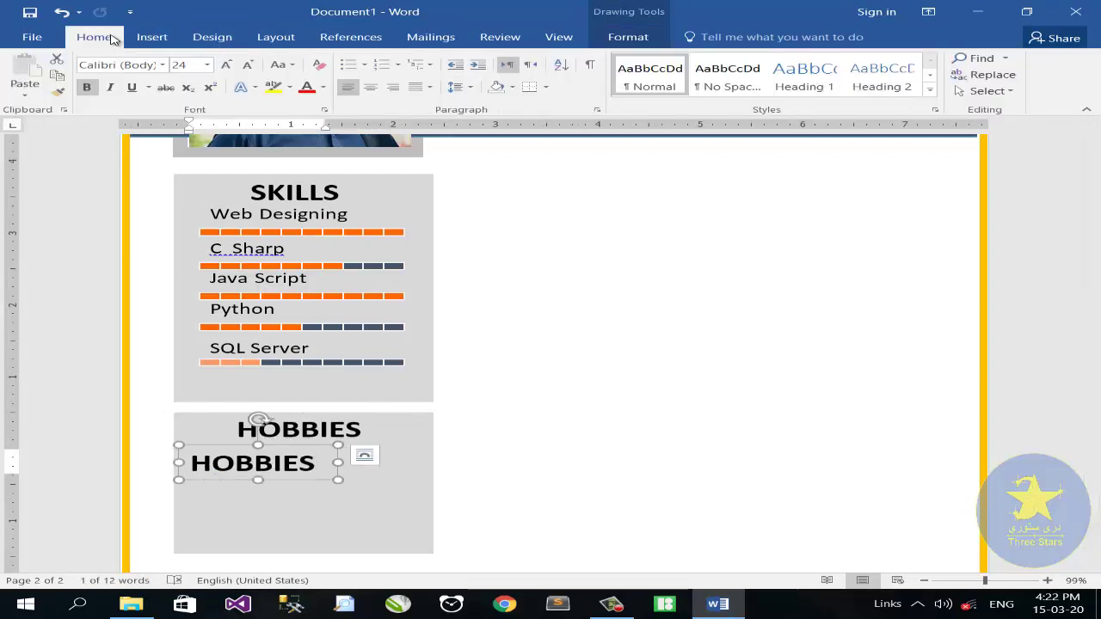
left_click(207, 64)
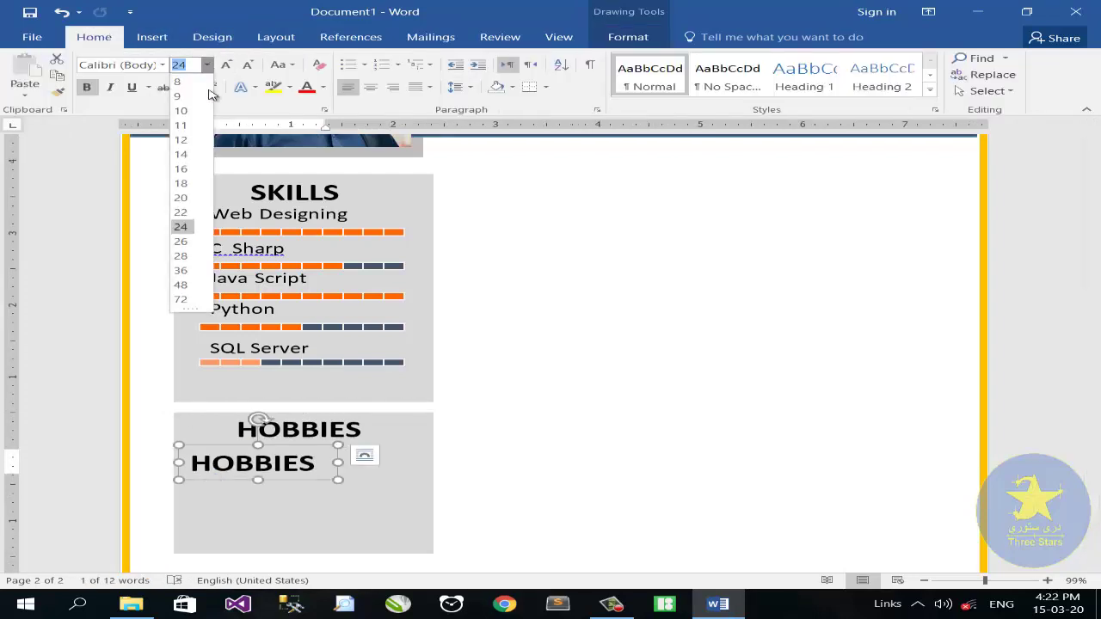
left_click(182, 140)
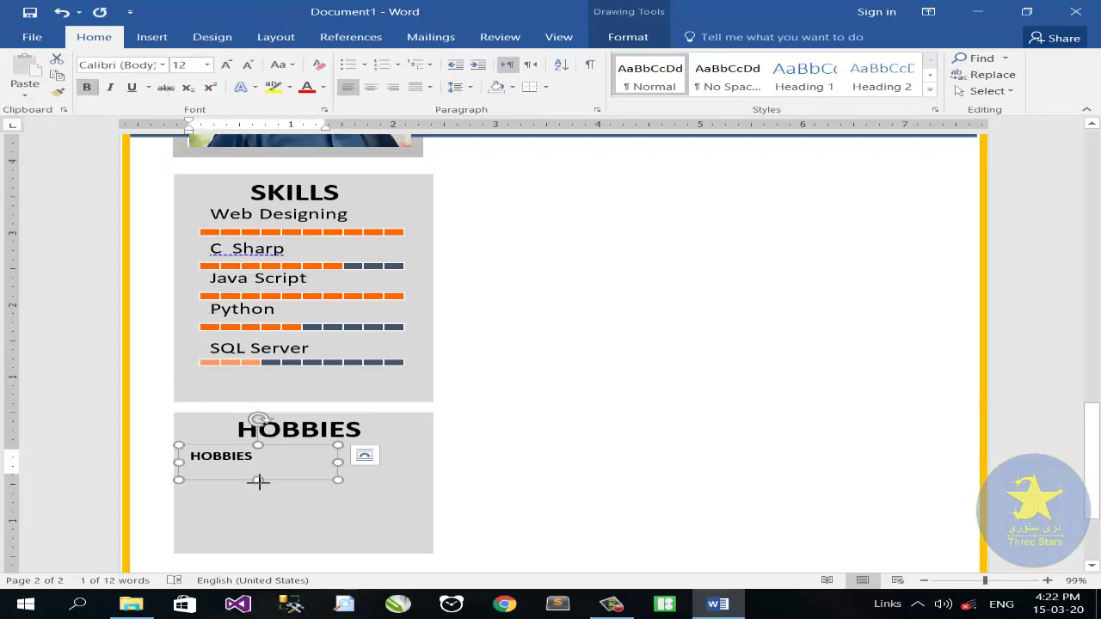
left_click_drag(257, 482, 258, 467)
left_click_drag(329, 458, 150, 456)
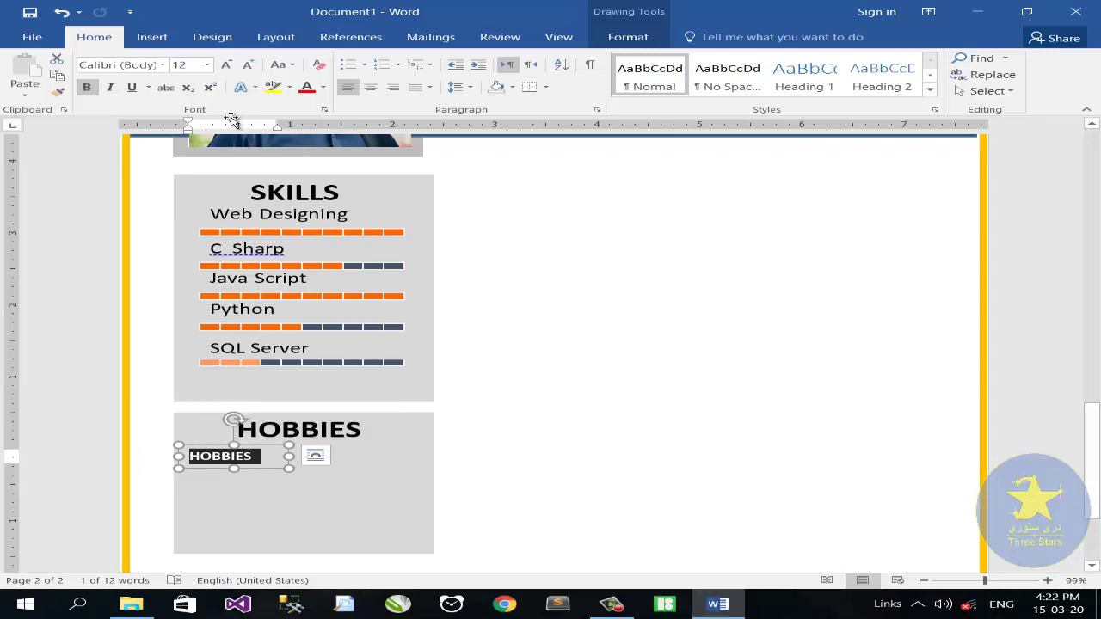
Replace the box's text with the Webdings car symbol and narrow the box
left_click(149, 37)
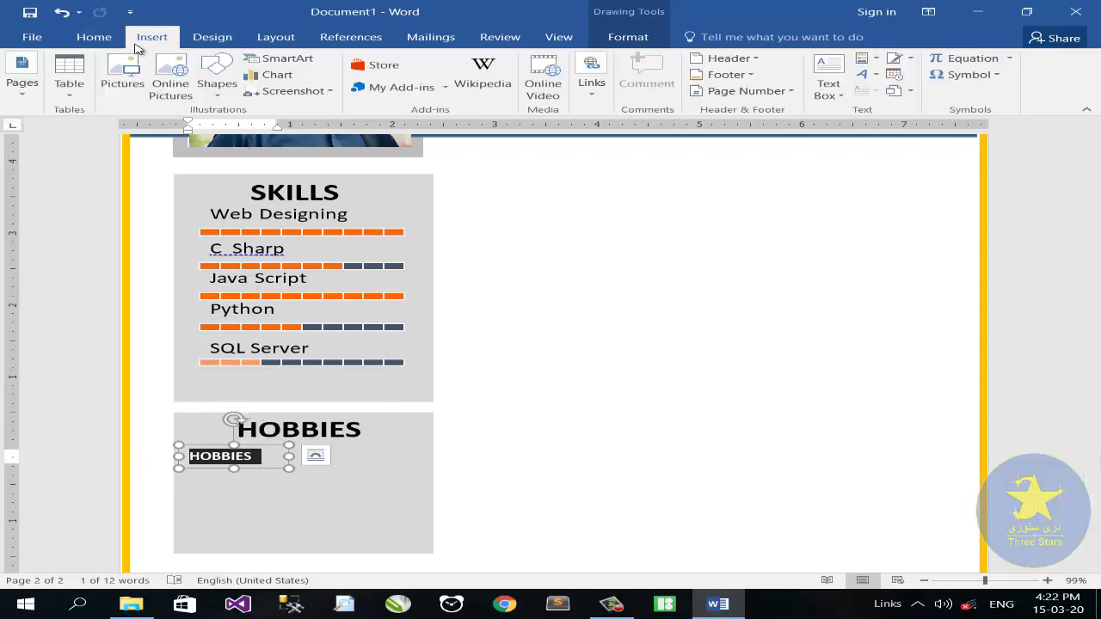
left_click(968, 75)
key("Escape")
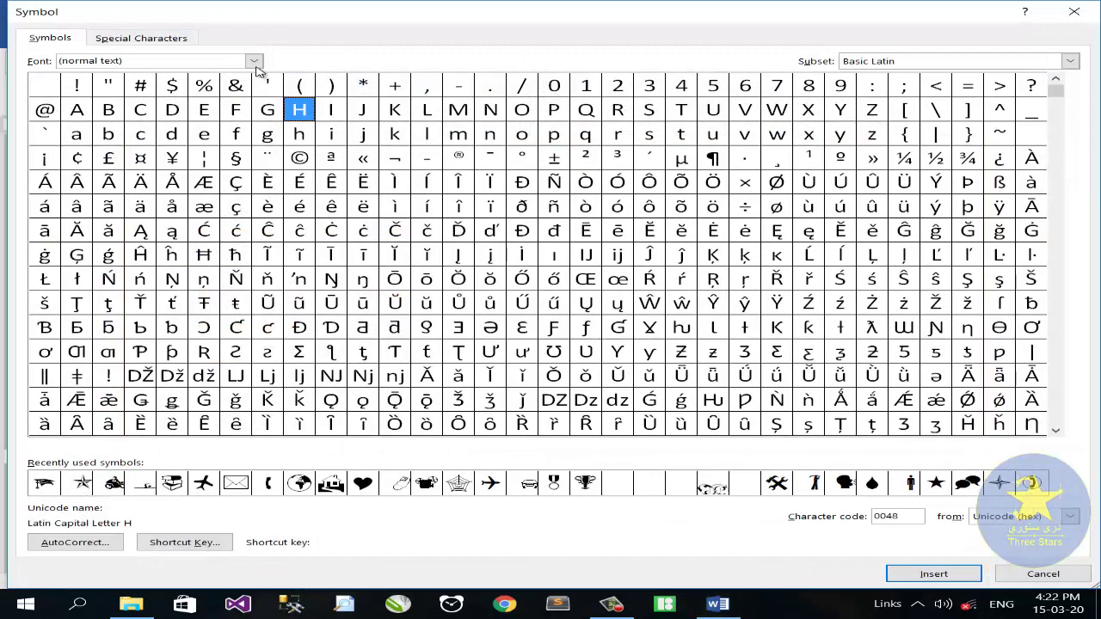
left_click(255, 66)
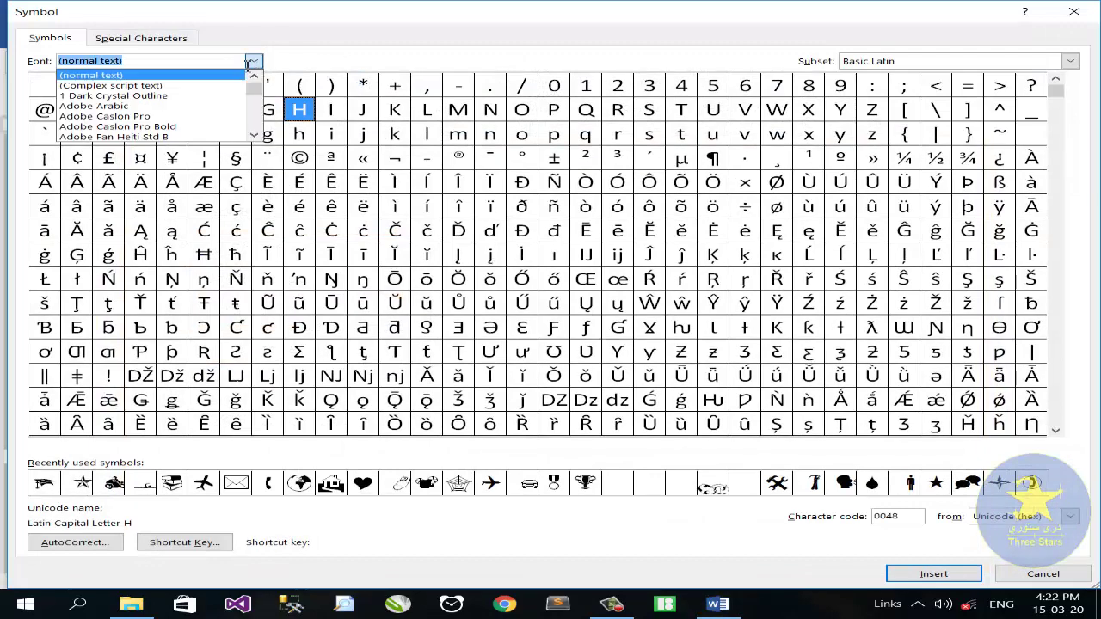
type("WE")
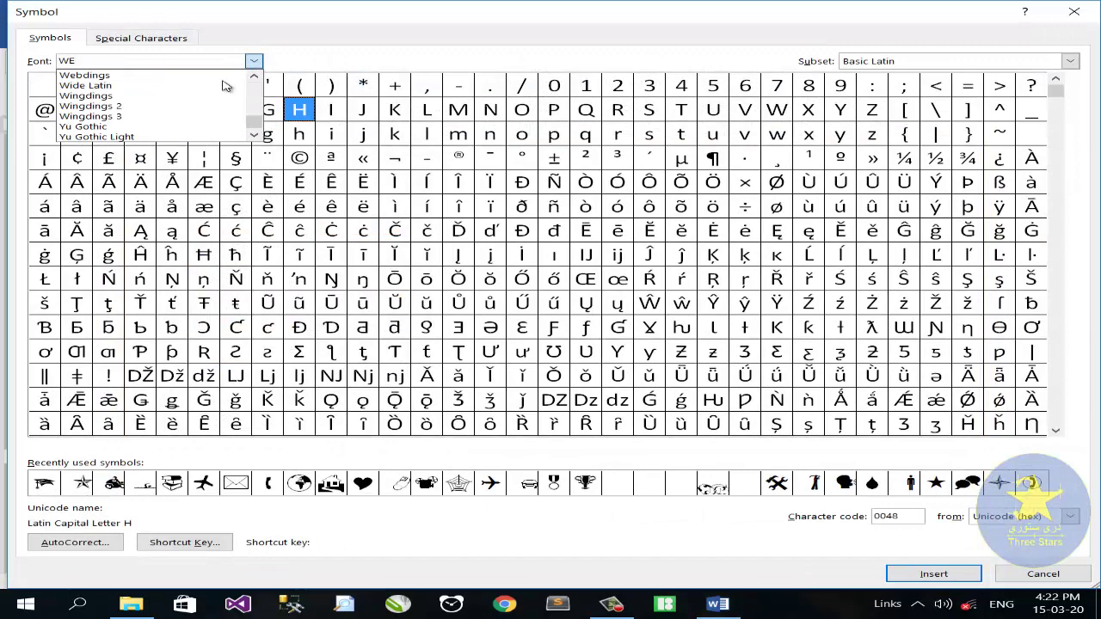
key("Return")
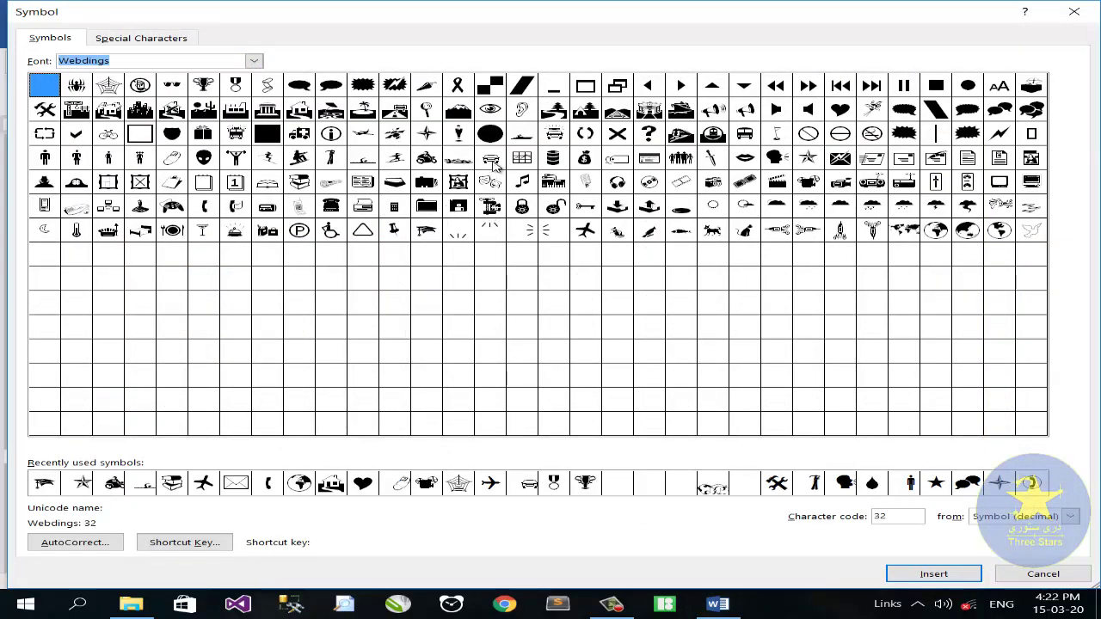
left_click(491, 159)
left_click(933, 574)
left_click(1042, 573)
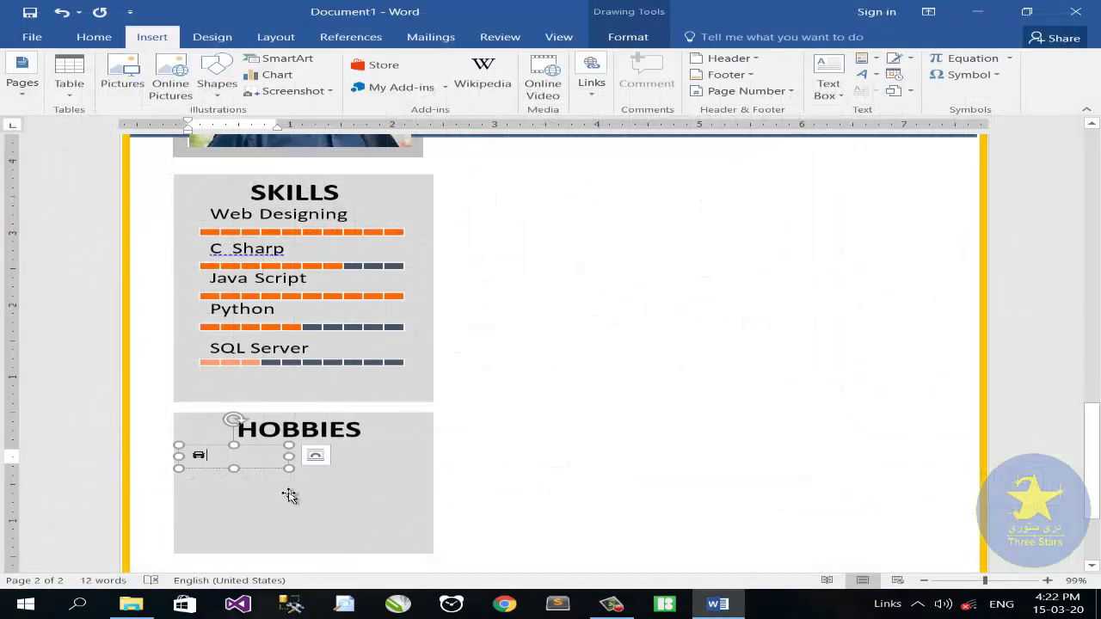
left_click_drag(286, 458, 243, 458)
Enlarge the car icon, colour it dark blue-grey, and duplicate it
left_click(112, 42)
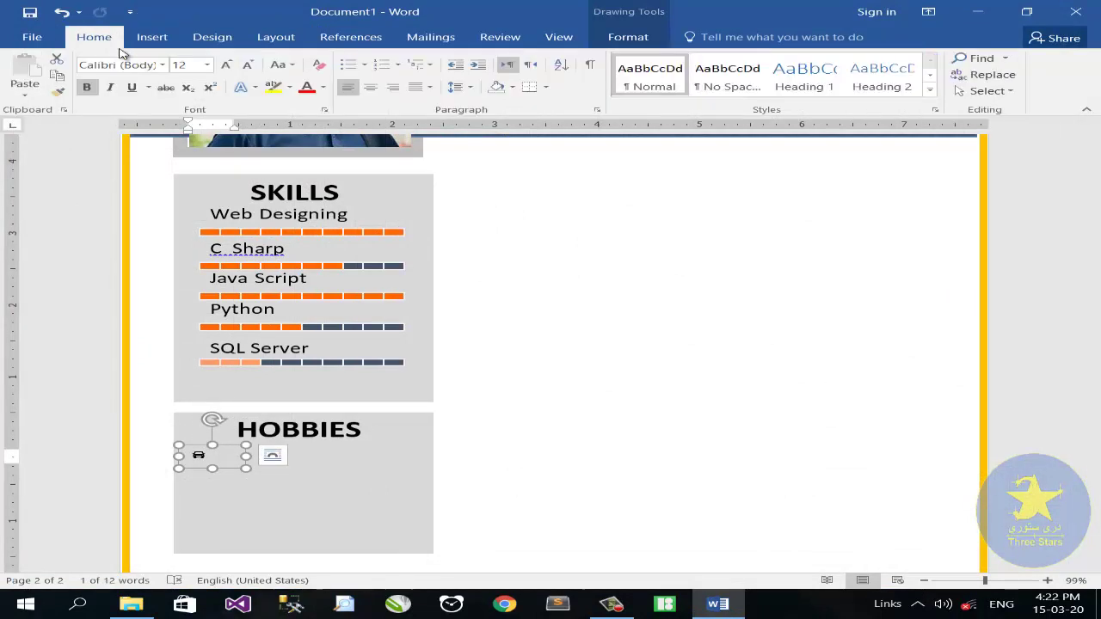
left_click(225, 66)
left_click(323, 88)
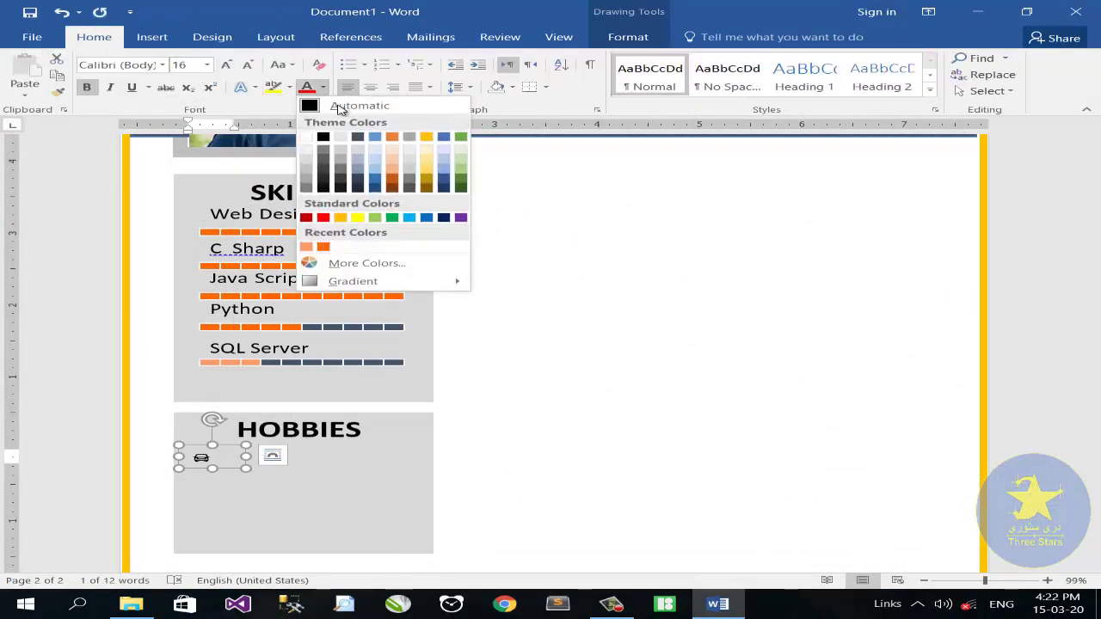
left_click(355, 135)
left_click(208, 460)
left_click_drag(240, 473, 231, 517)
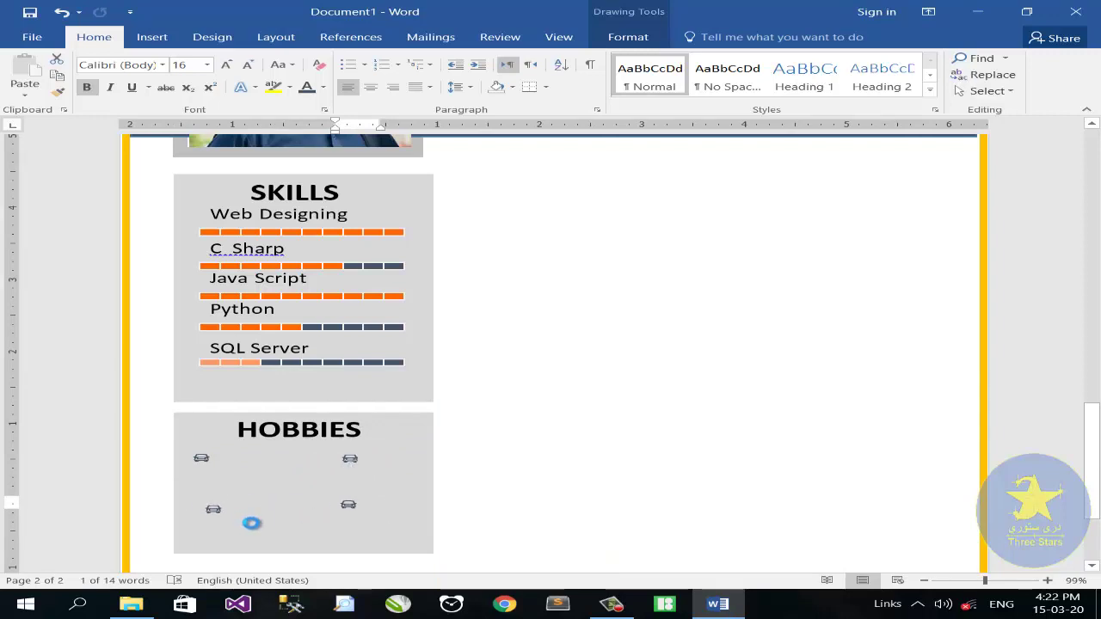
Position the first car icon and add a non-bold 14 pt Driving label under it
left_click(226, 456)
left_click_drag(226, 456, 209, 487)
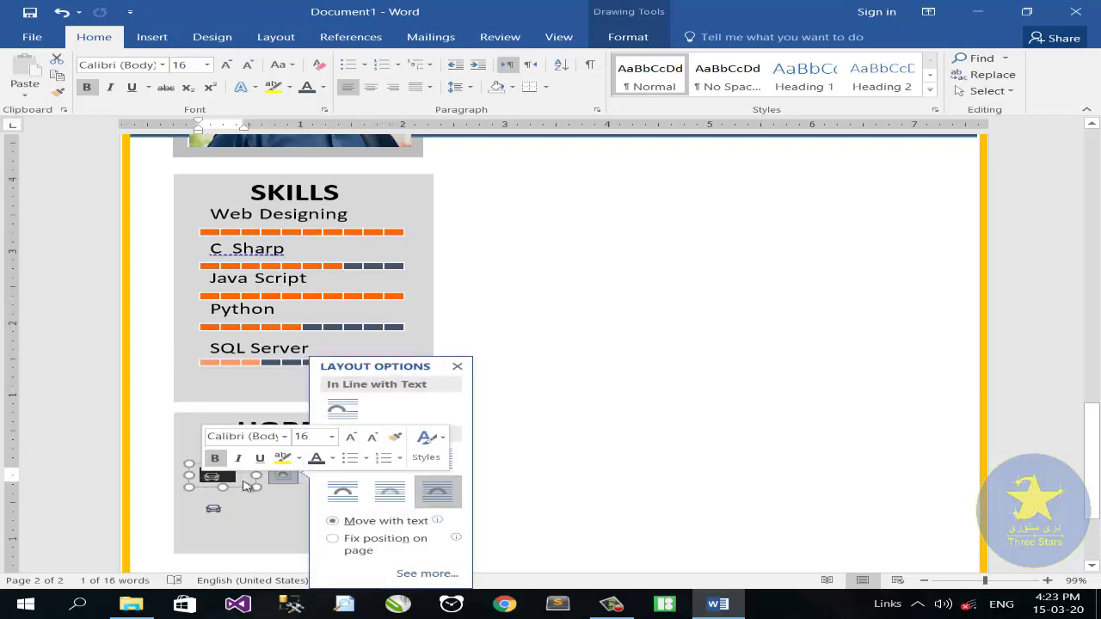
type("Drivi")
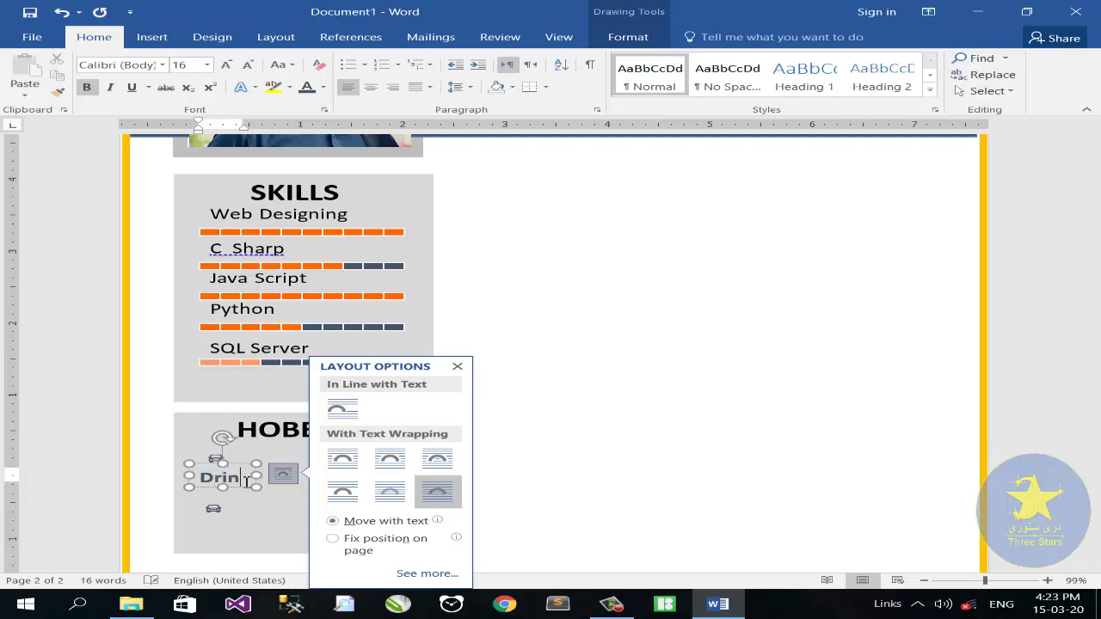
left_click(456, 367)
left_click_drag(258, 475, 248, 497)
left_click(86, 87)
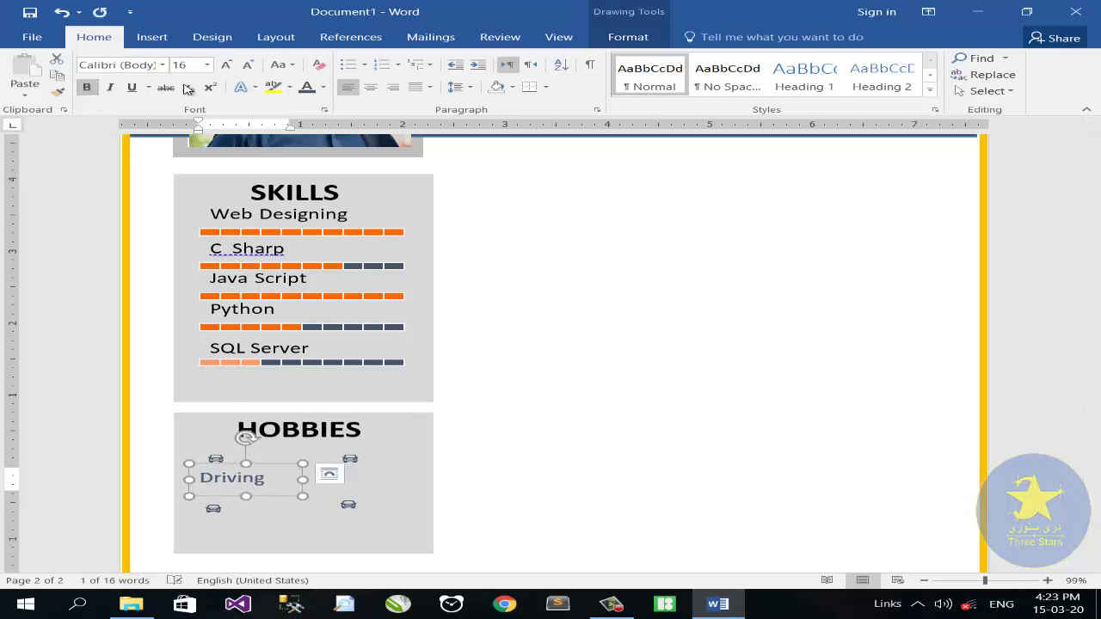
left_click(225, 66)
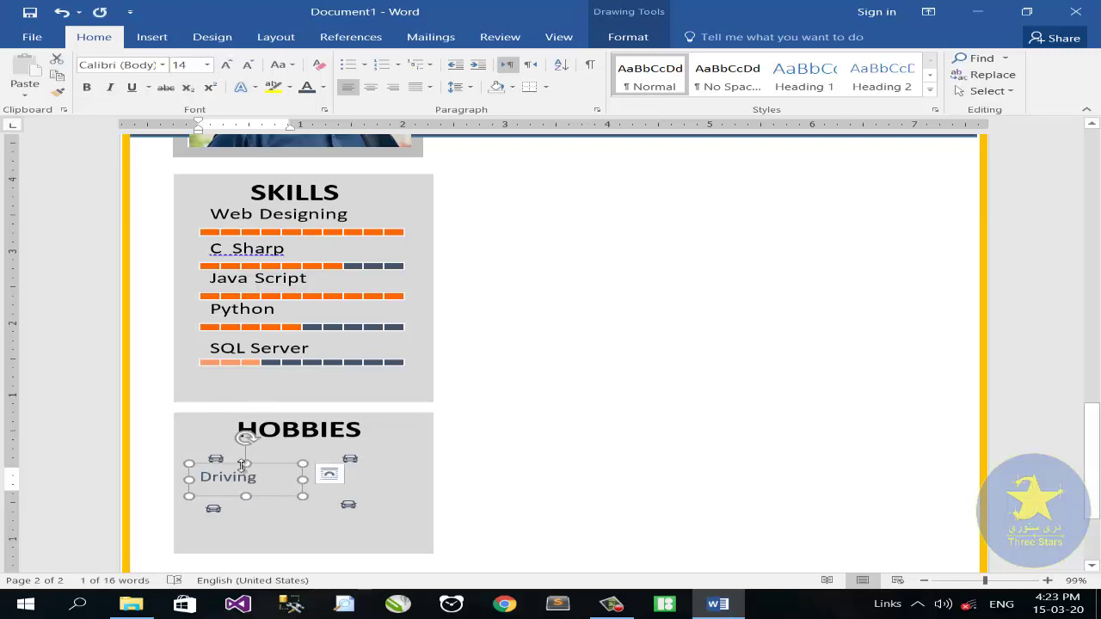
left_click_drag(223, 465, 390, 469)
Replace the upper-right car icon with the Webdings airplane symbol
left_click(350, 459)
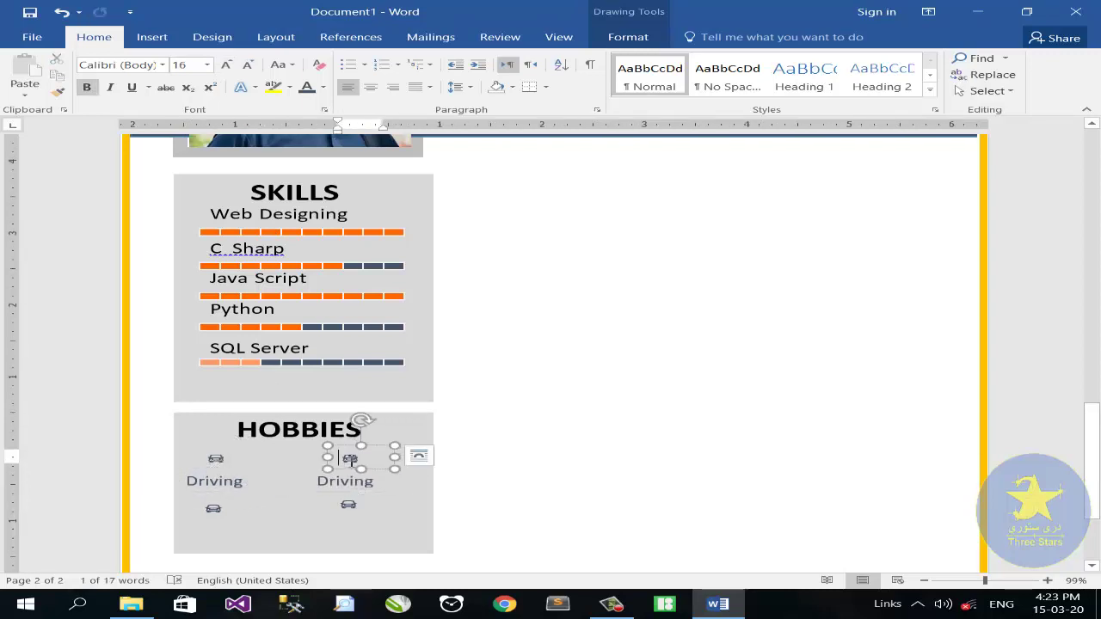
double_click(350, 458)
key("Delete")
left_click(151, 36)
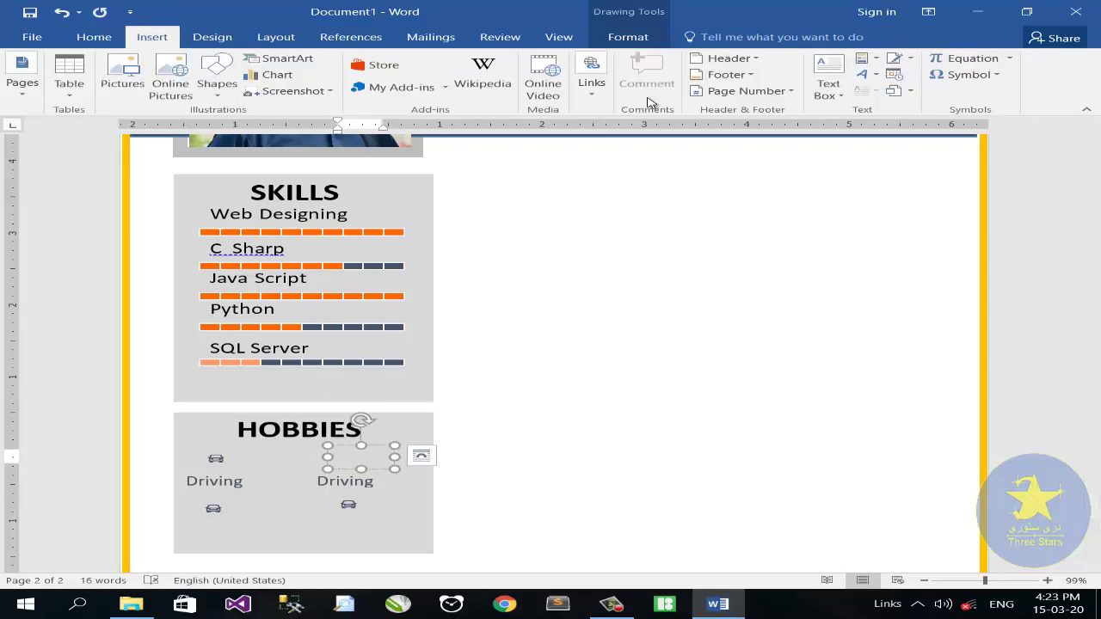
left_click(963, 75)
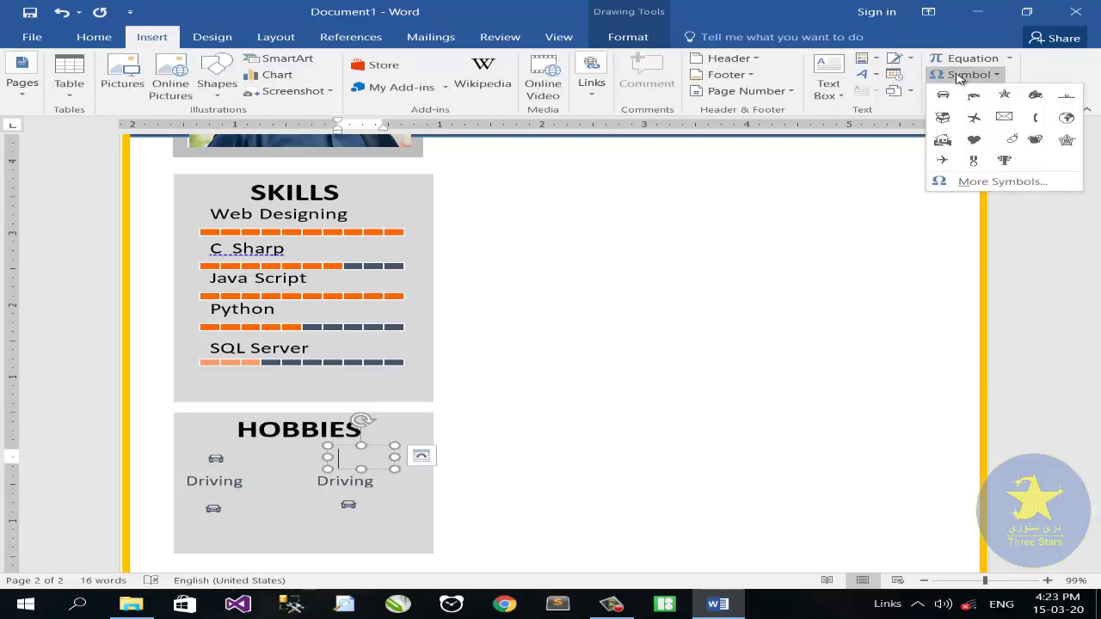
left_click(1002, 181)
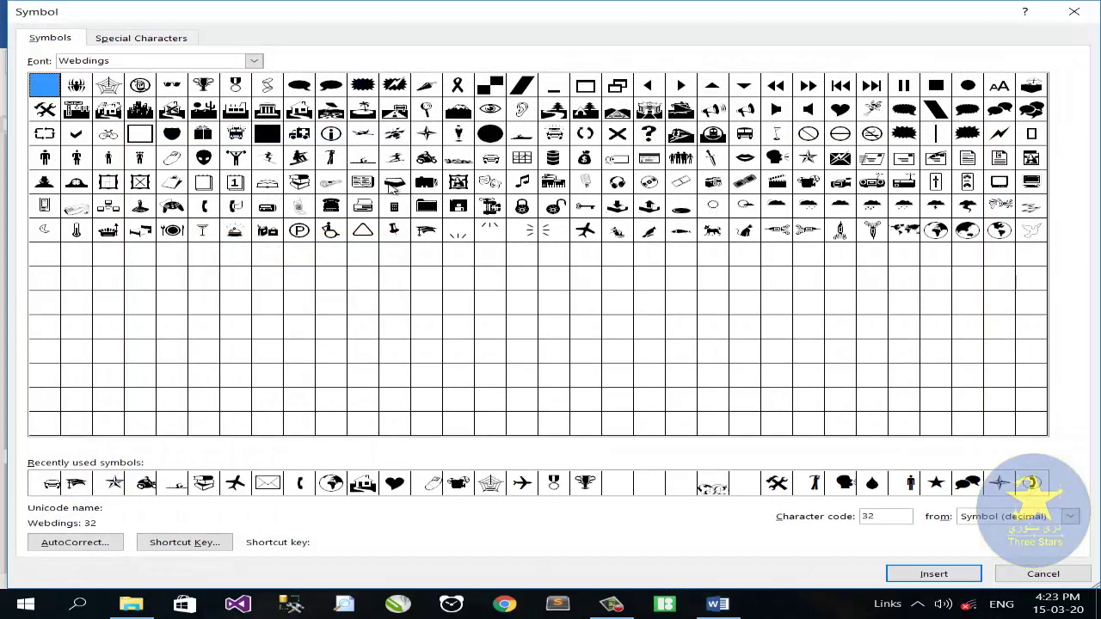
double_click(237, 483)
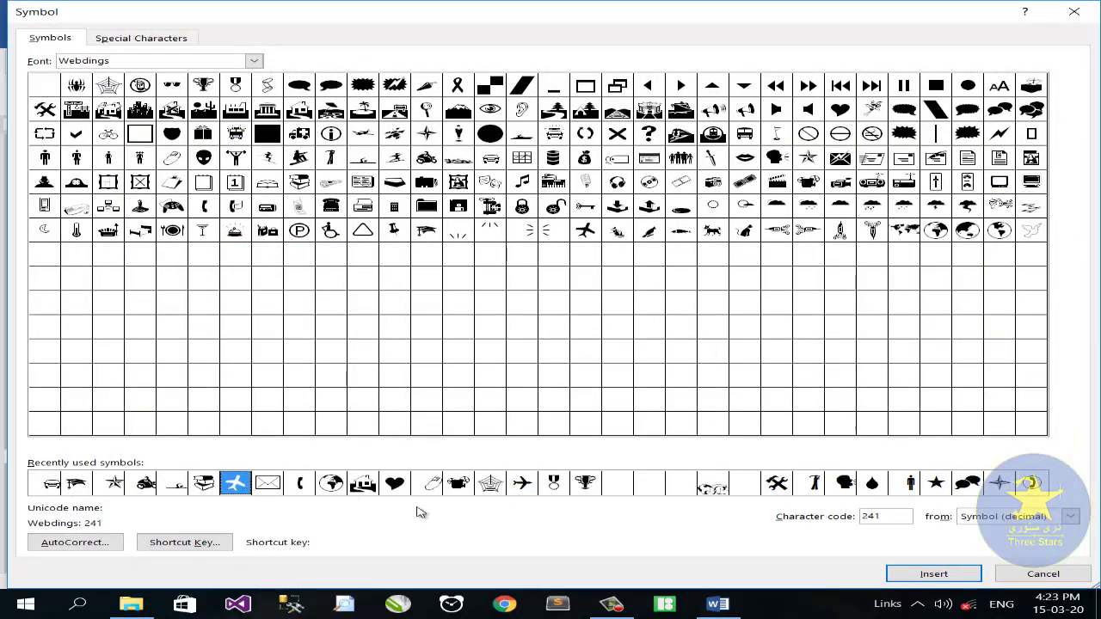
left_click(1005, 574)
Retype the copied label as Traveling and copy it below the lower-left car icon
left_click(348, 482)
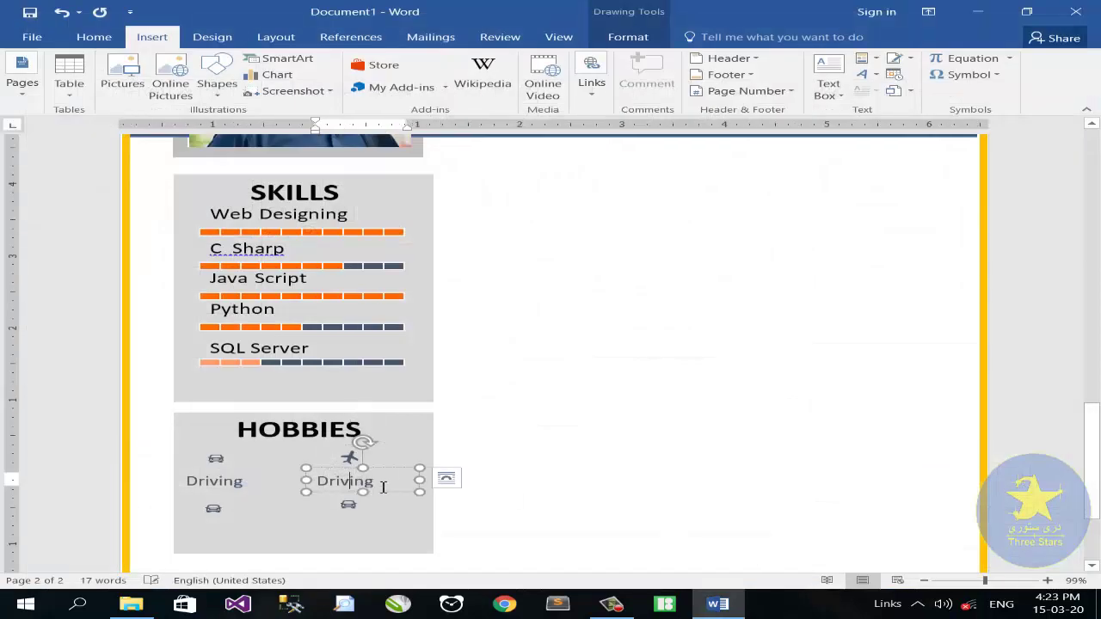
double_click(348, 481)
type("Travel")
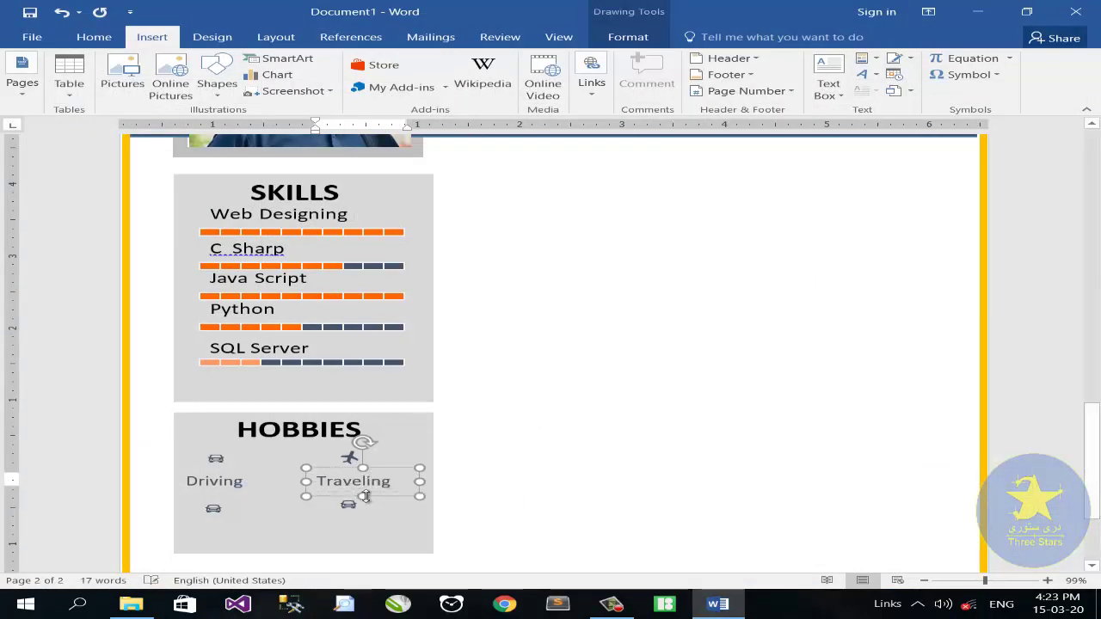
left_click(316, 493)
left_click_drag(316, 493, 192, 539)
left_click(269, 531)
left_click(225, 507)
double_click(215, 508)
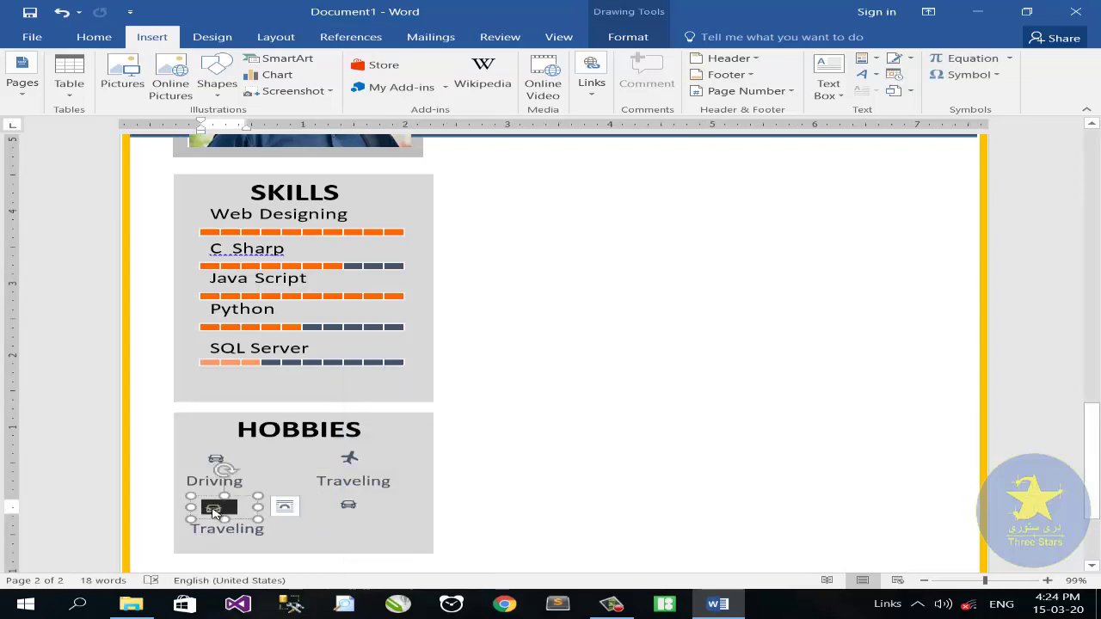
Replace the first car glyph with a Webdings book icon and relabel it Reading
key("Delete")
left_click(969, 76)
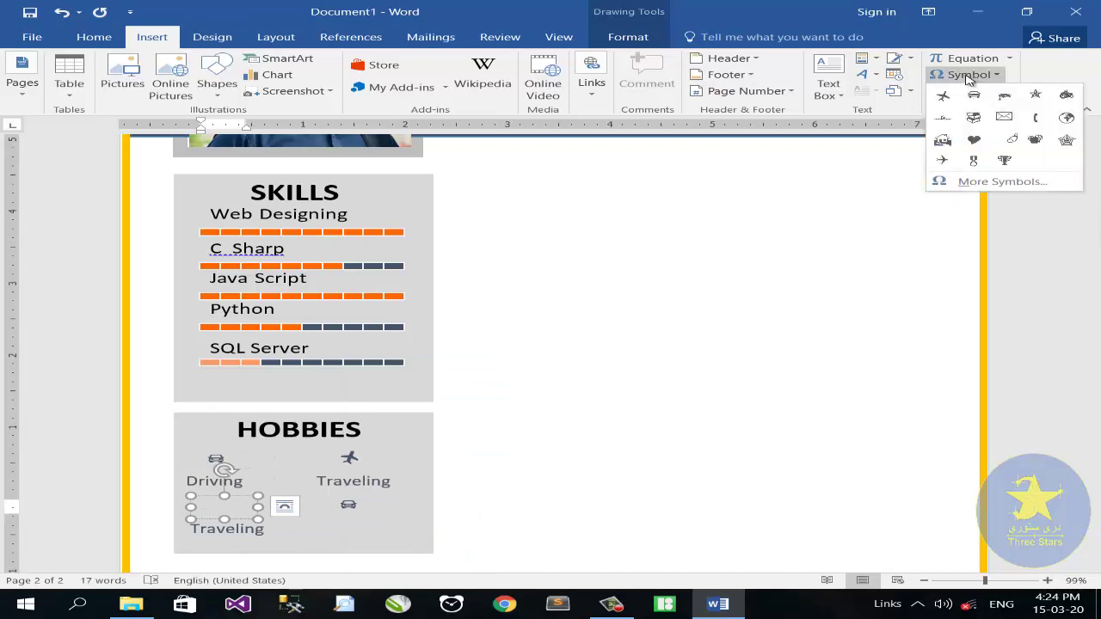
left_click(1000, 182)
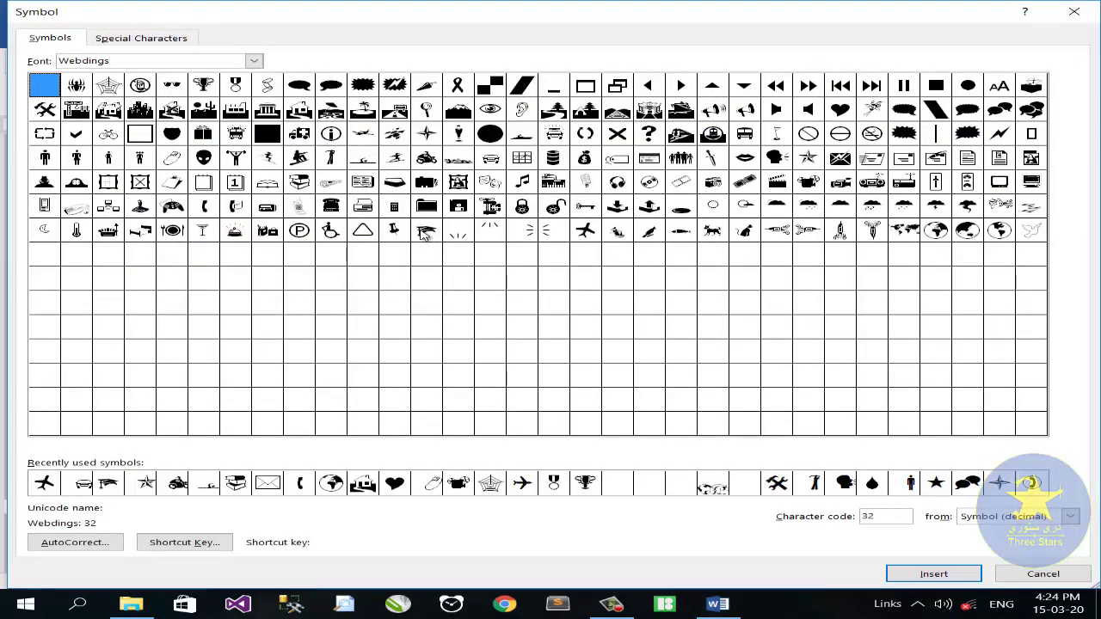
left_click(299, 181)
left_click(934, 573)
left_click(1042, 573)
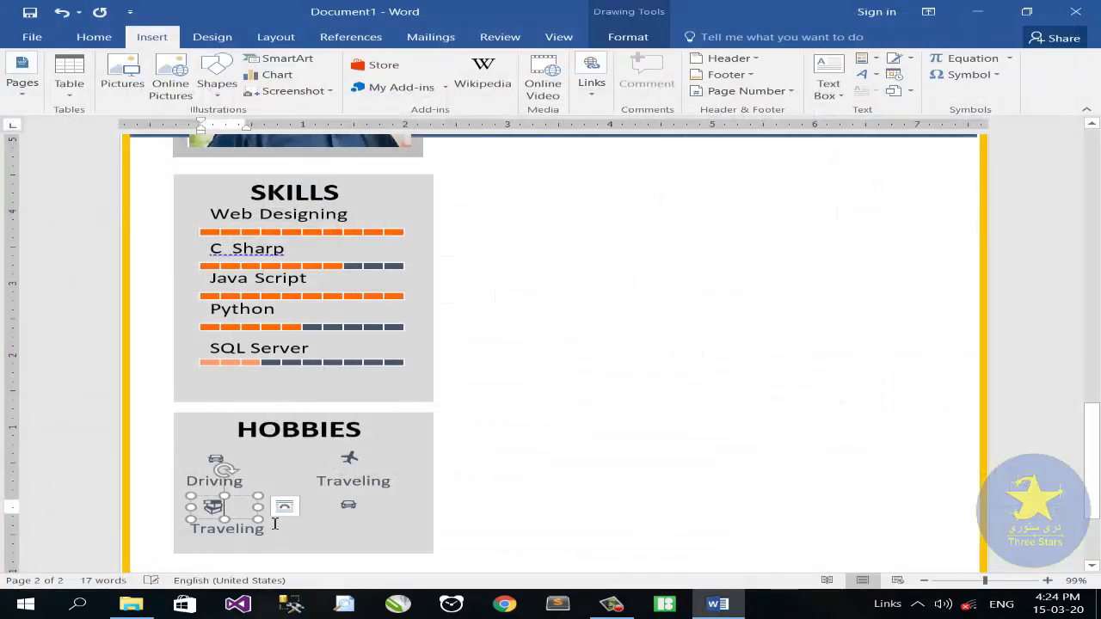
left_click_drag(257, 533, 149, 532)
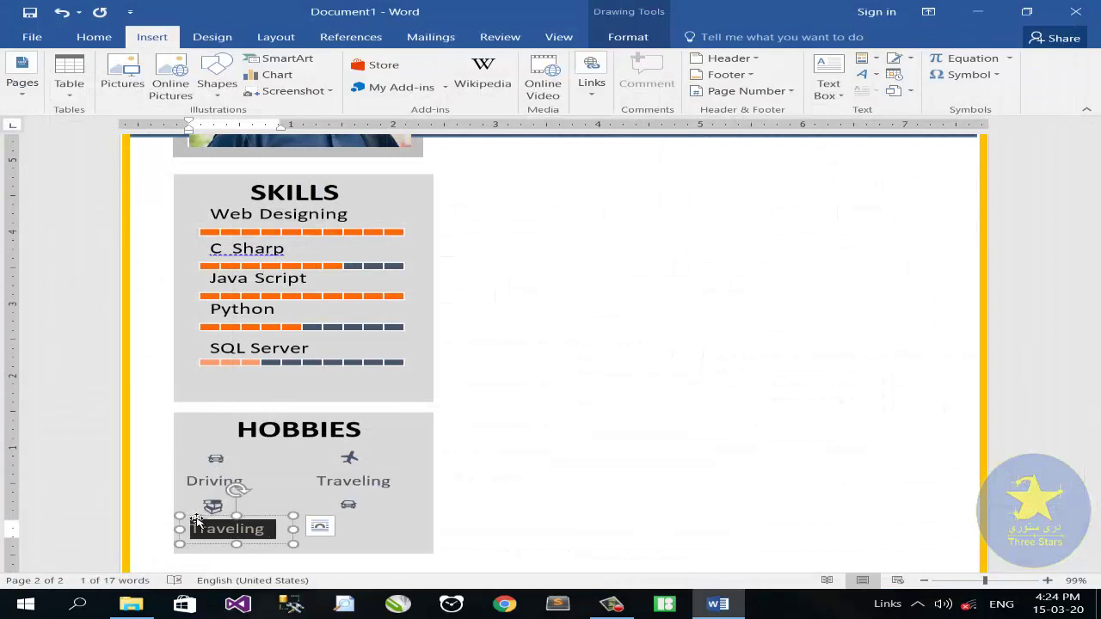
type("Rea")
key("BackSpace")
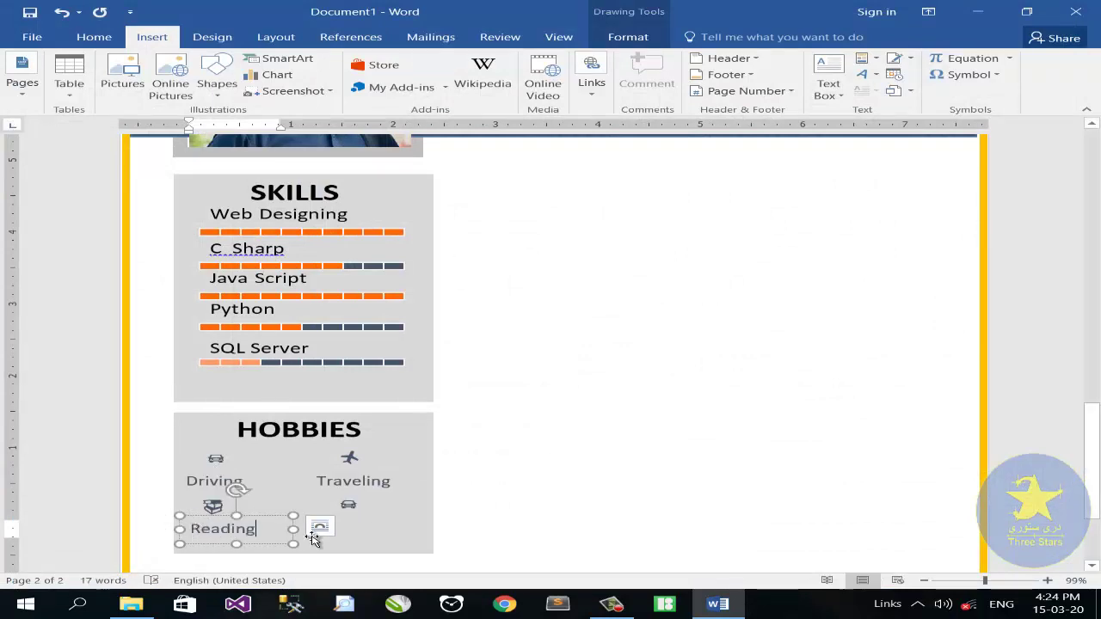
Copy the entry to the lower right with a Webdings swimmer icon labelled Swimming, then duplicate the panel below
left_click_drag(257, 516, 369, 513, "ctrl")
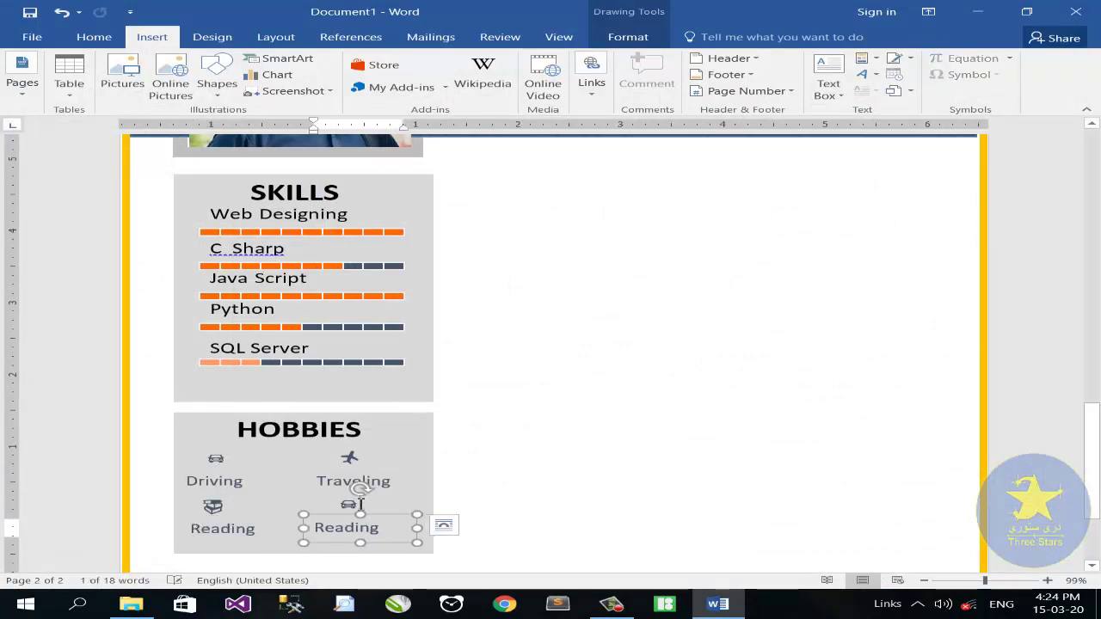
left_click(359, 506)
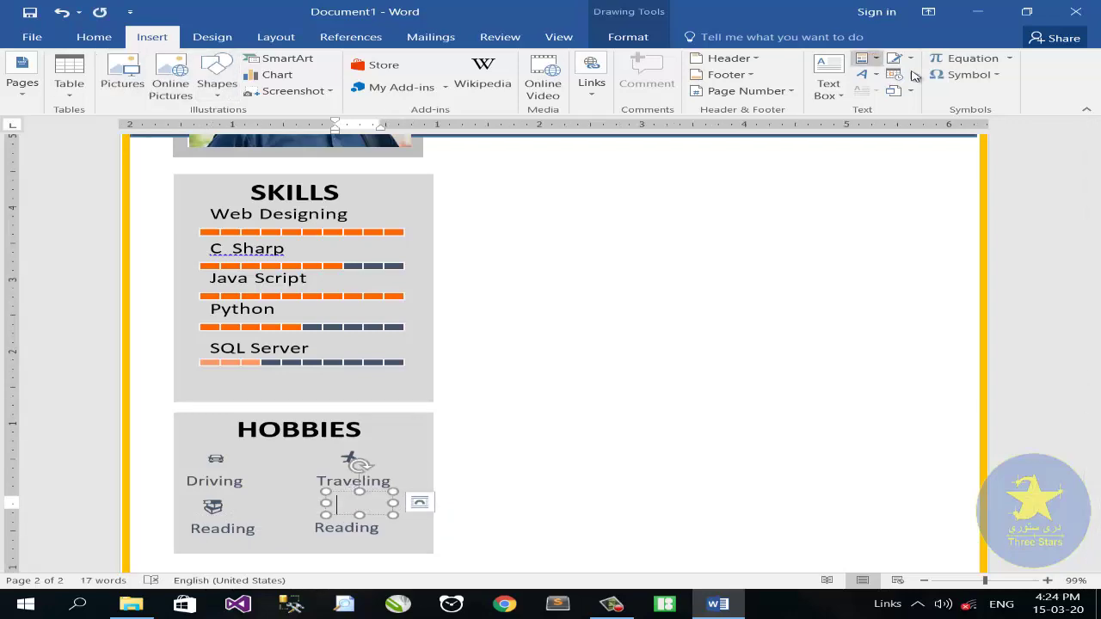
left_click(965, 74)
left_click(988, 182)
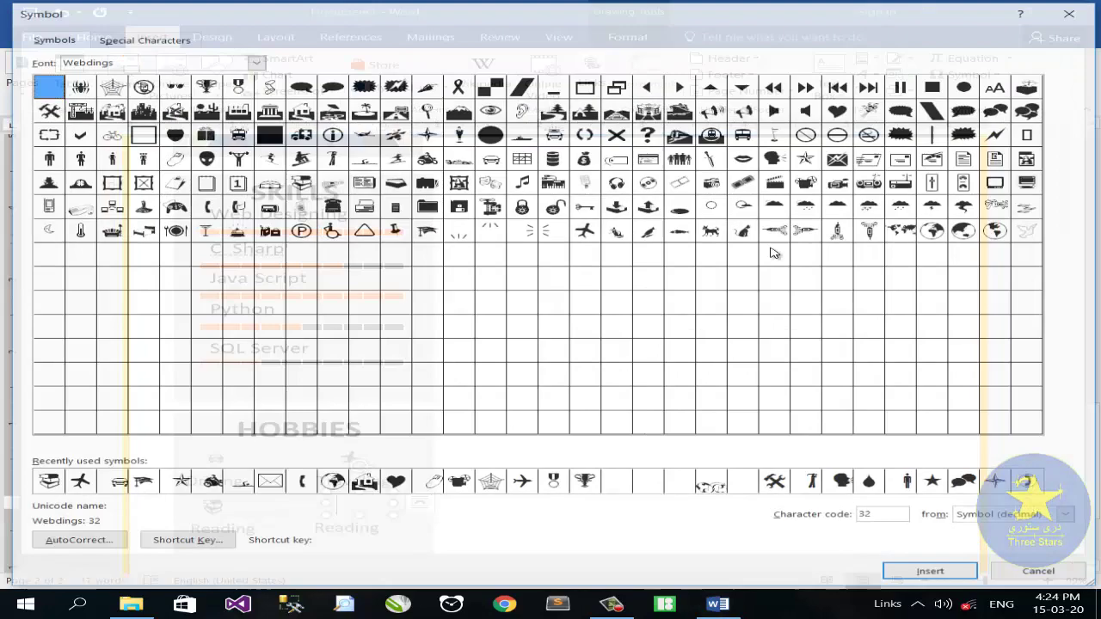
left_click(366, 161)
left_click(933, 573)
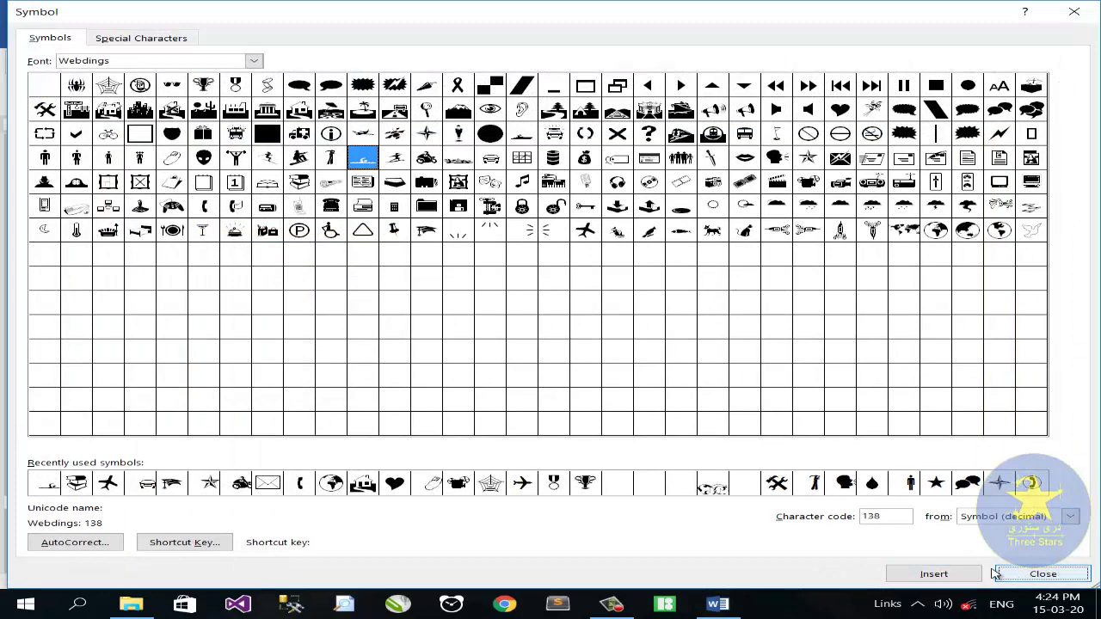
left_click(1043, 574)
left_click_drag(381, 528, 325, 527)
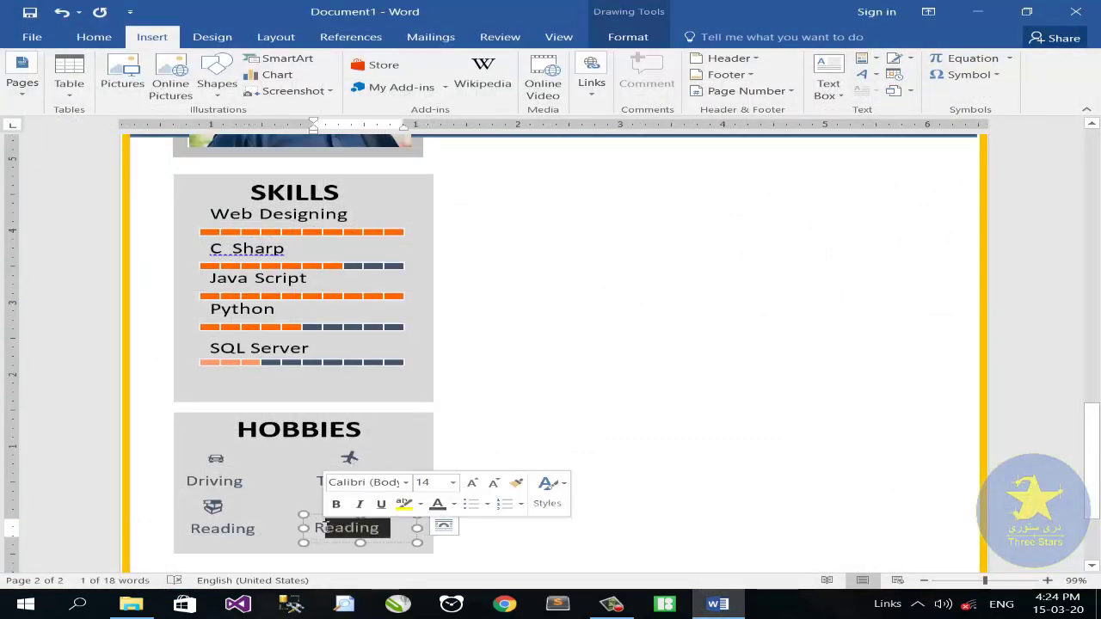
key("BackSpace")
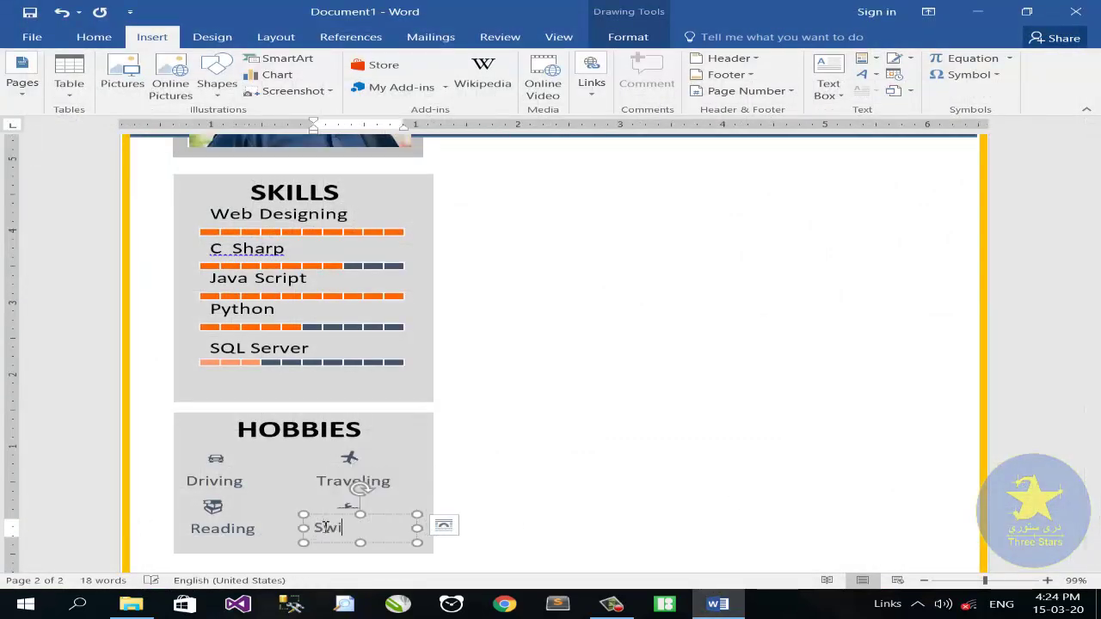
type("Swimming")
scroll(353, 450, "down", 3)
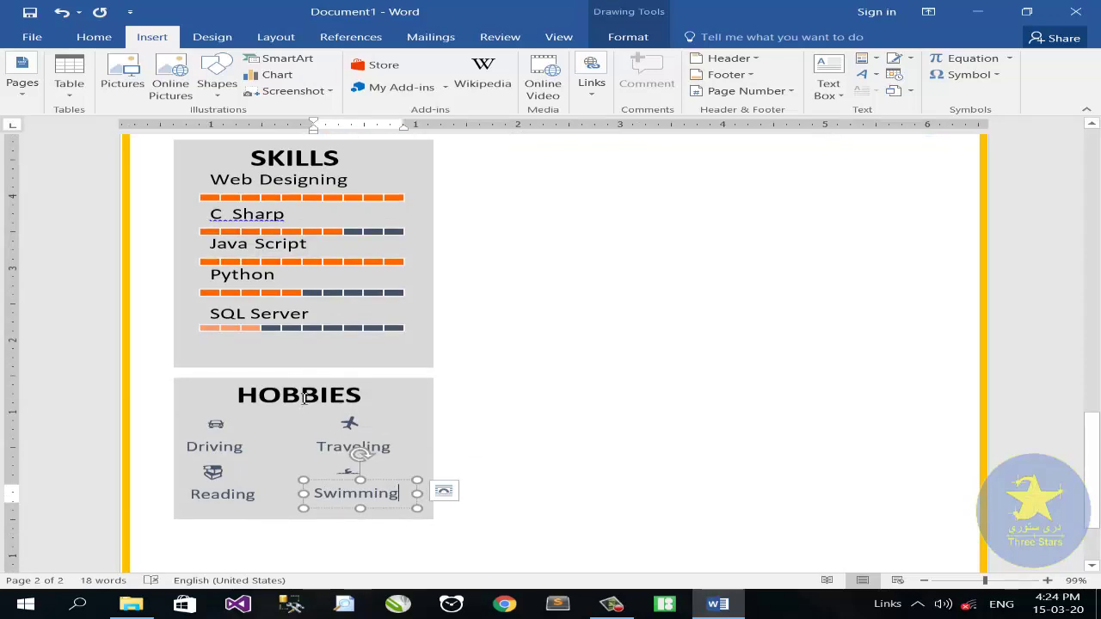
left_click_drag(254, 408, 250, 526)
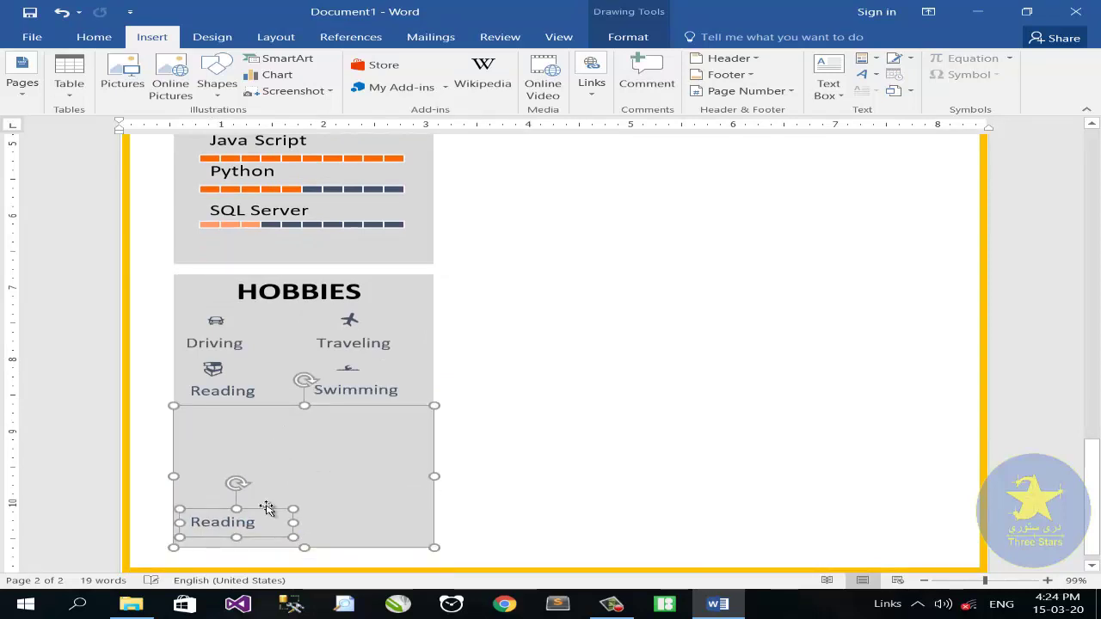
Position the duplicated grey panel below the Hobbies box and shorten its height
left_click_drag(290, 445, 265, 472)
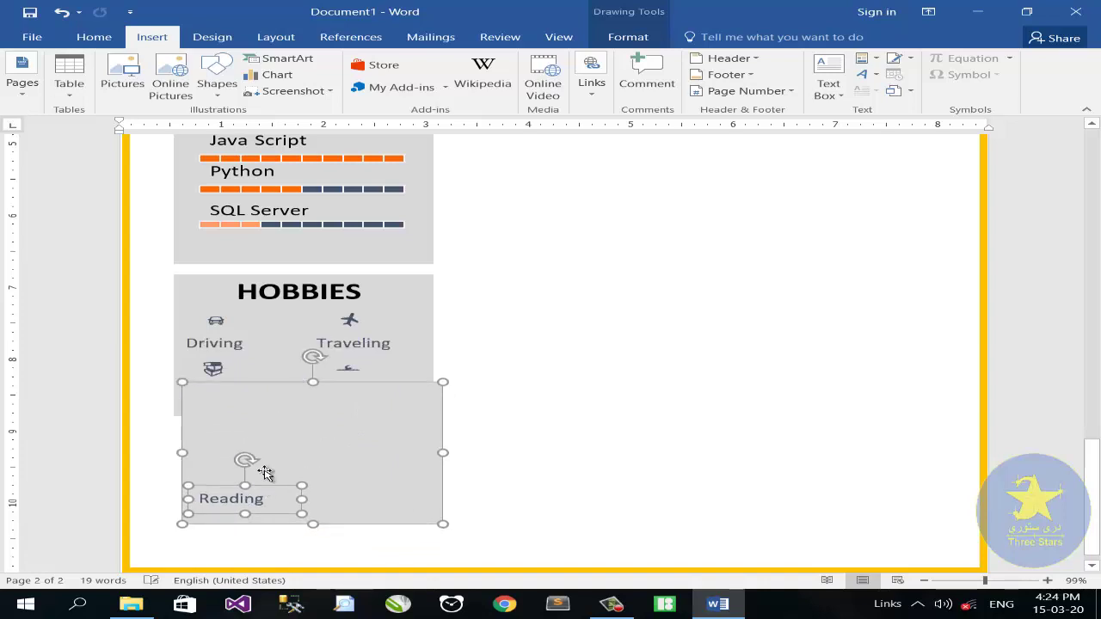
left_click(556, 438)
scroll(516, 440, "up", 8)
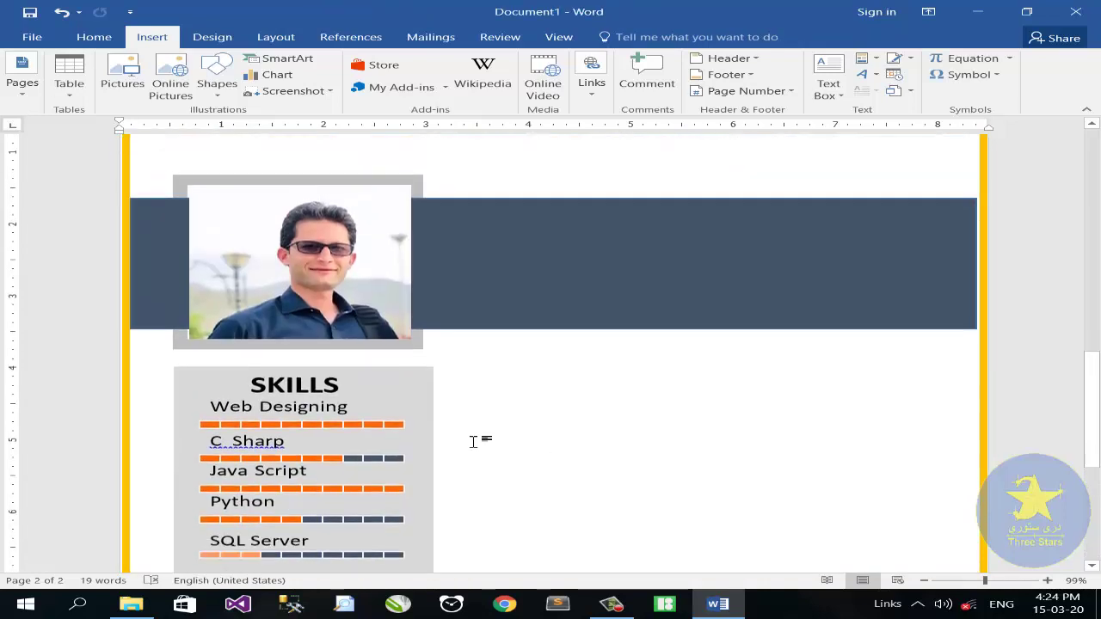
scroll(472, 441, "down", 7)
left_click(320, 470)
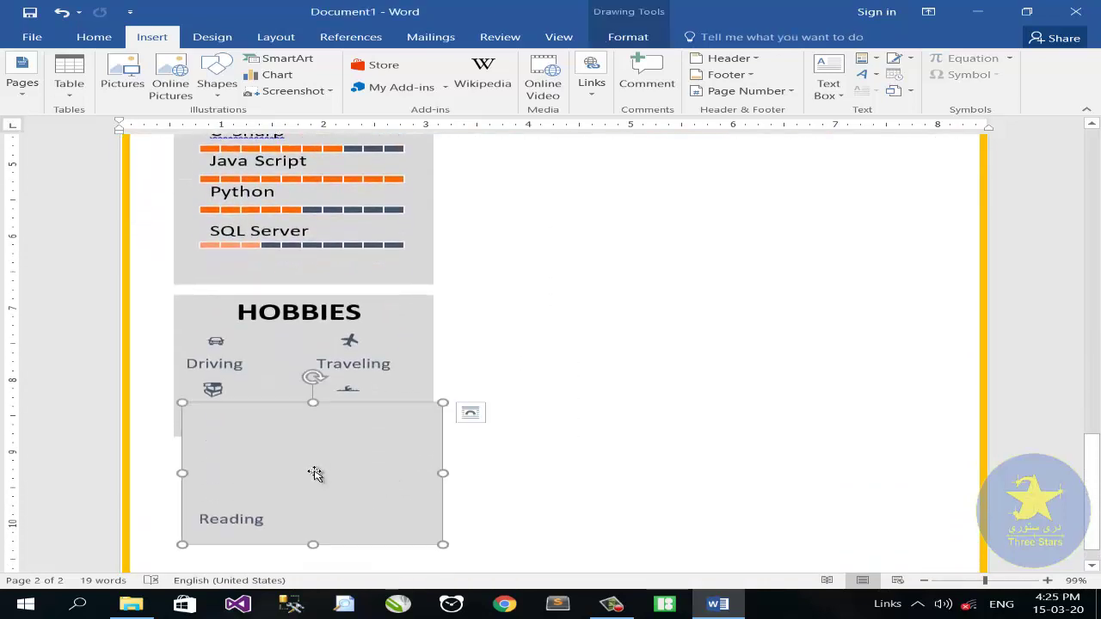
left_click(219, 516)
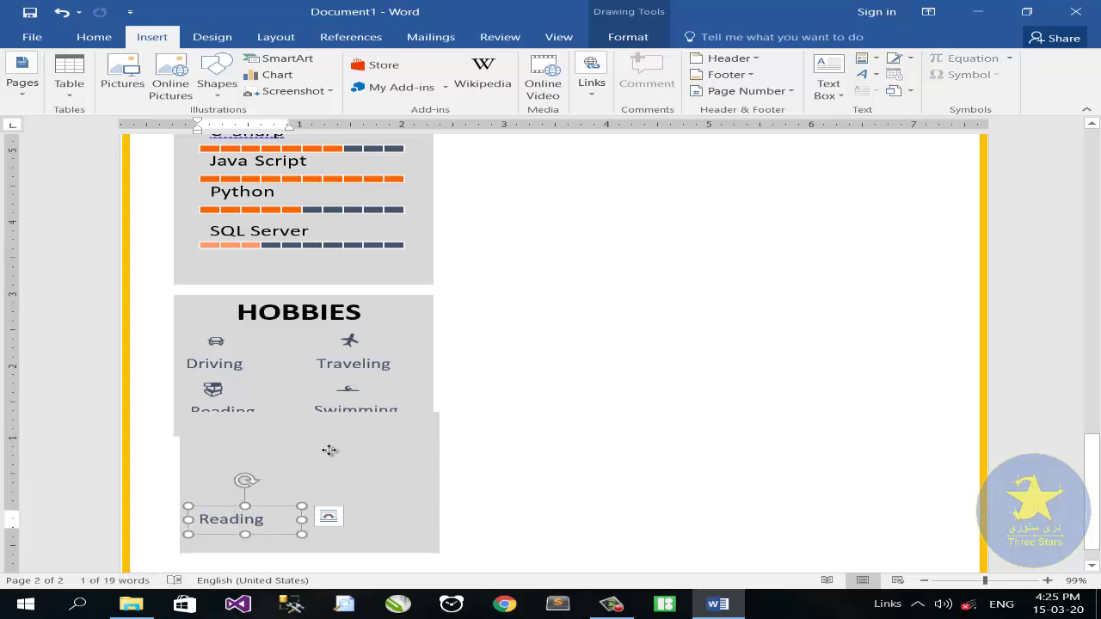
mouse_move(339, 444)
left_mouse_down()
mouse_move(322, 457)
mouse_move(328, 449)
left_mouse_up()
left_click_drag(301, 557, 306, 534)
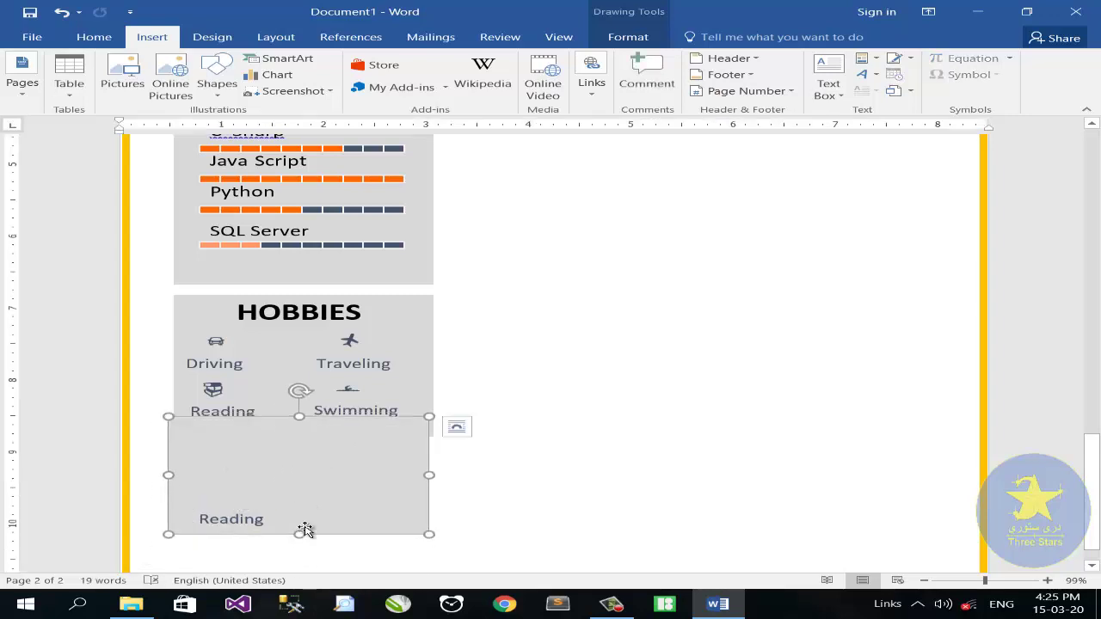
Lower the Hobbies box's top edge and move the Reading label to the new panel's top-left
left_click(301, 425)
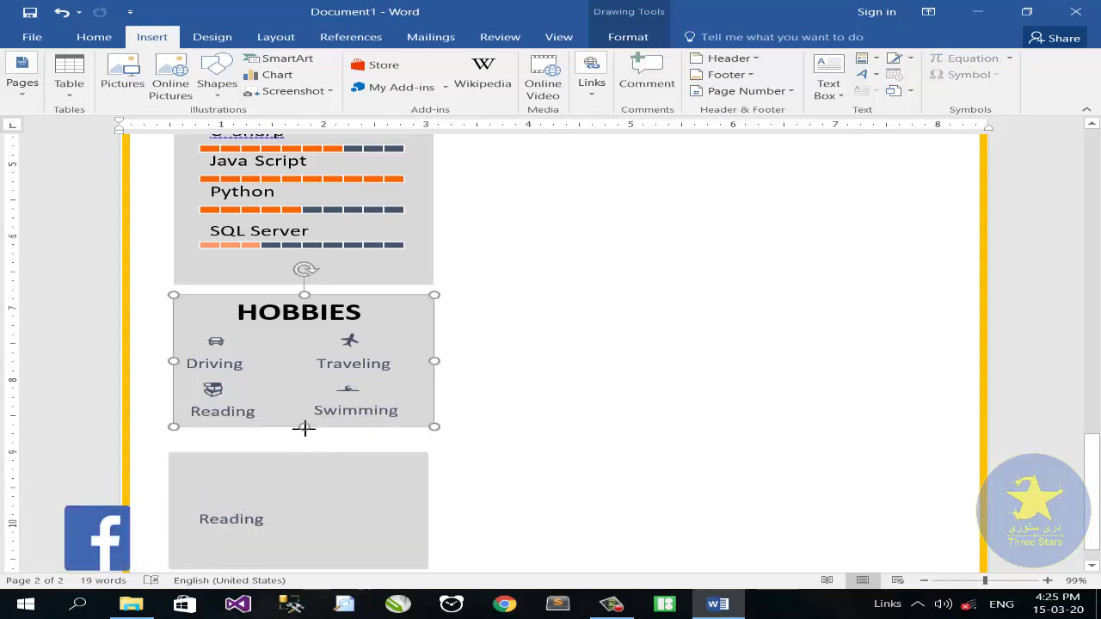
left_click_drag(304, 295, 307, 306)
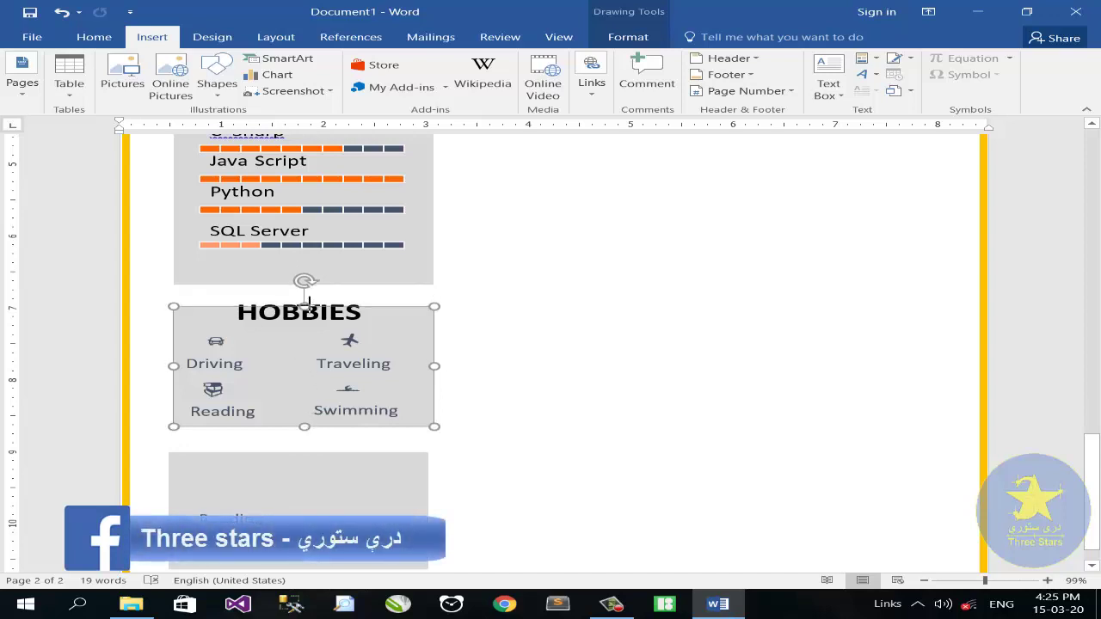
left_click(284, 325)
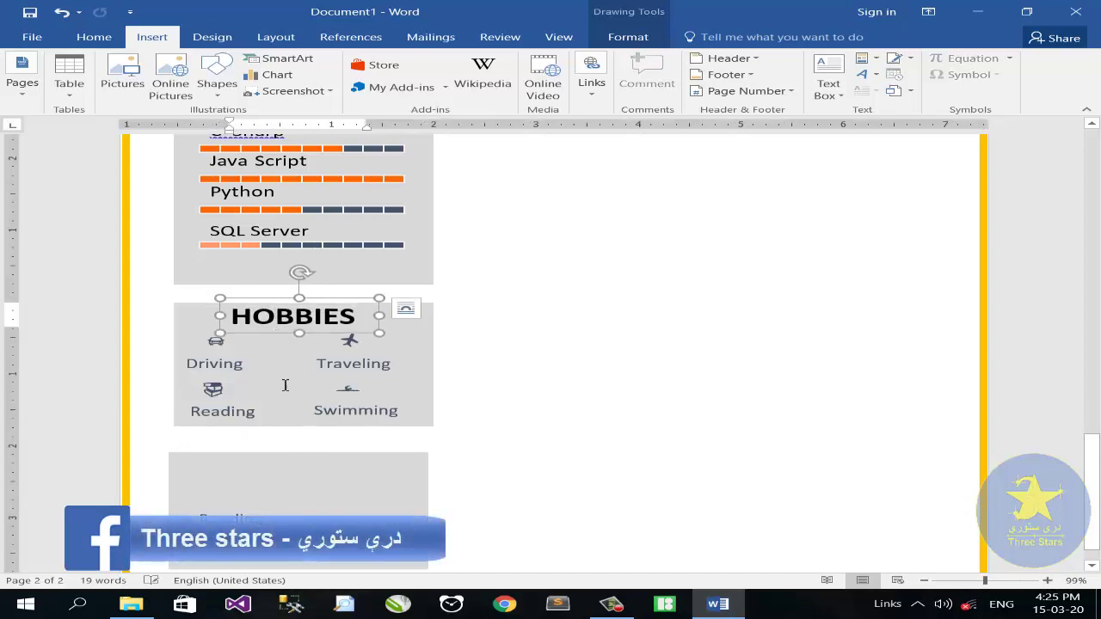
scroll(285, 386, "down", 1)
left_click(213, 451)
left_click_drag(214, 452, 151, 461)
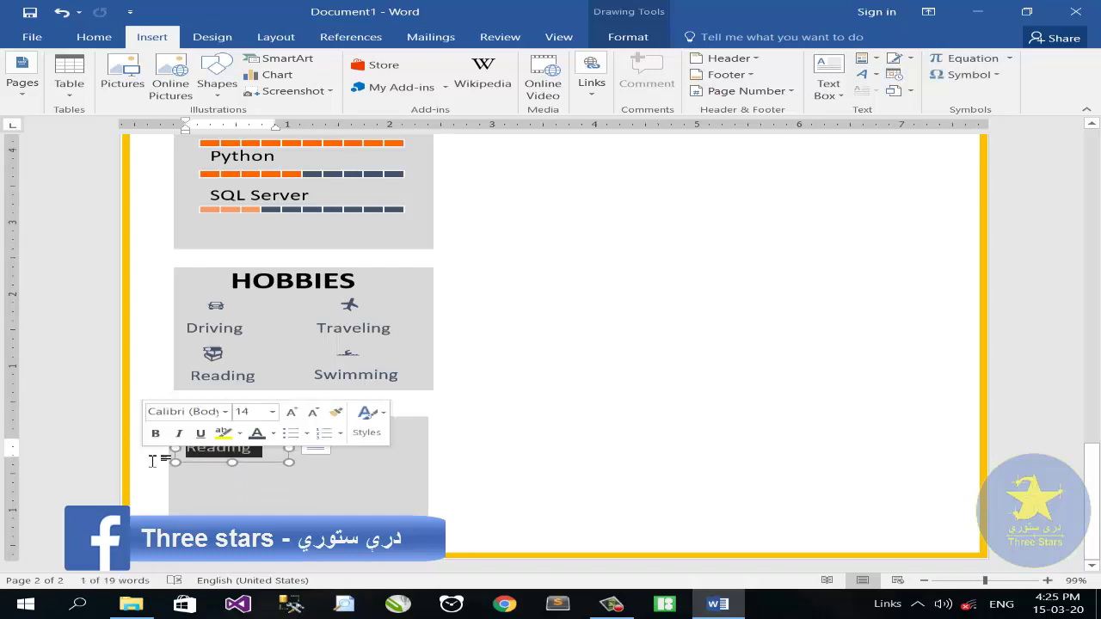
Retype the label as PASHTO, copy it downward and rename the second copy ENGLISH
type("PASHTO")
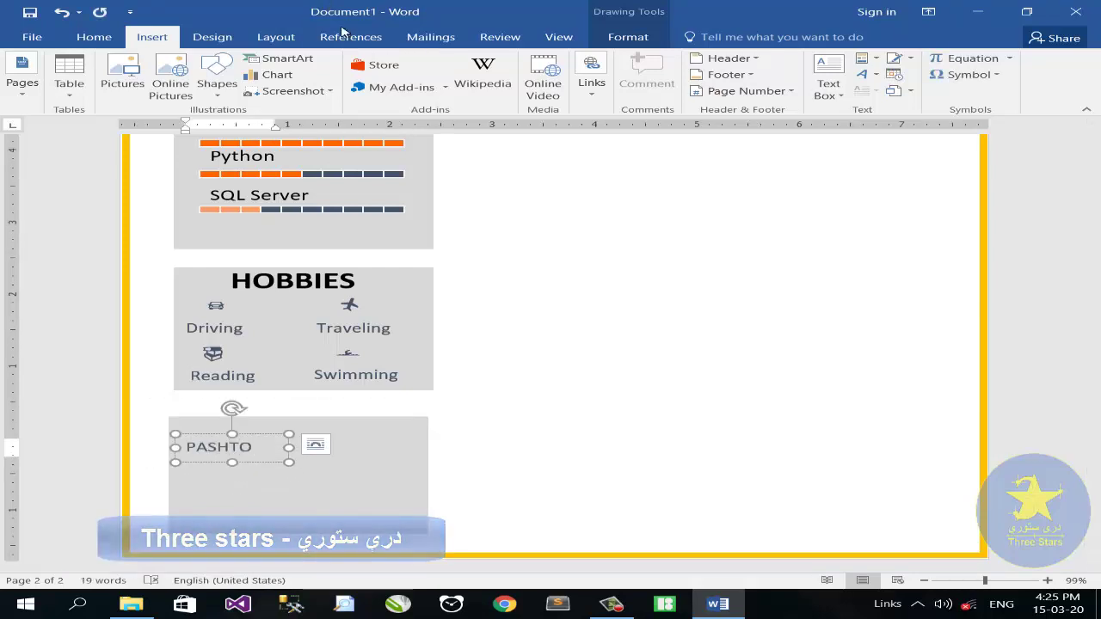
left_click_drag(236, 461, 209, 498)
left_click(206, 496)
left_click(217, 465)
left_click_drag(253, 469, 163, 473)
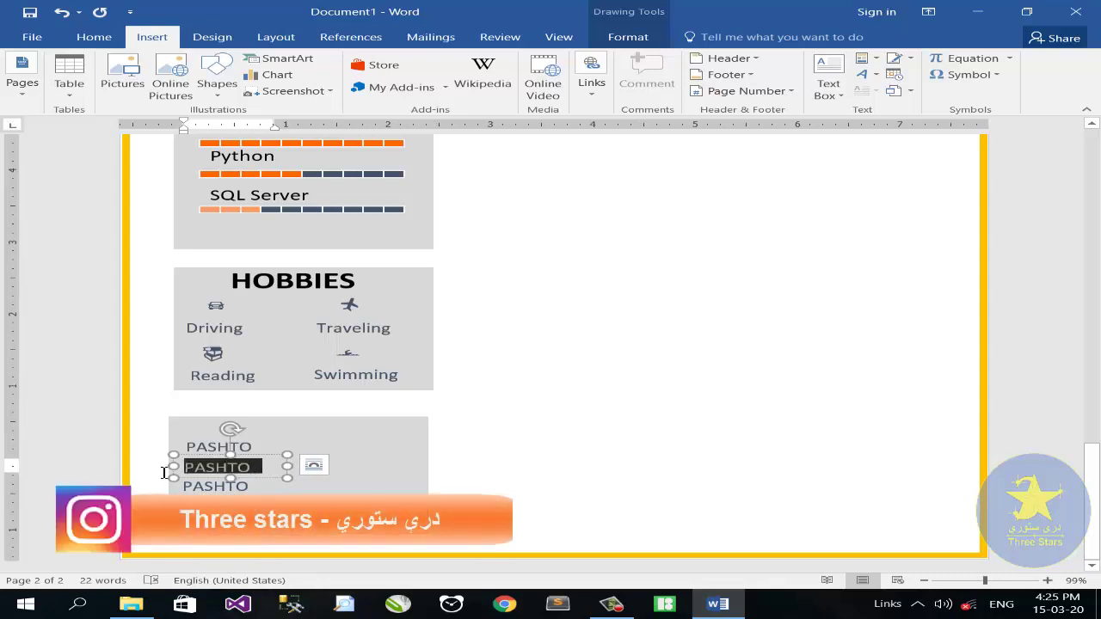
type("ENGLISH")
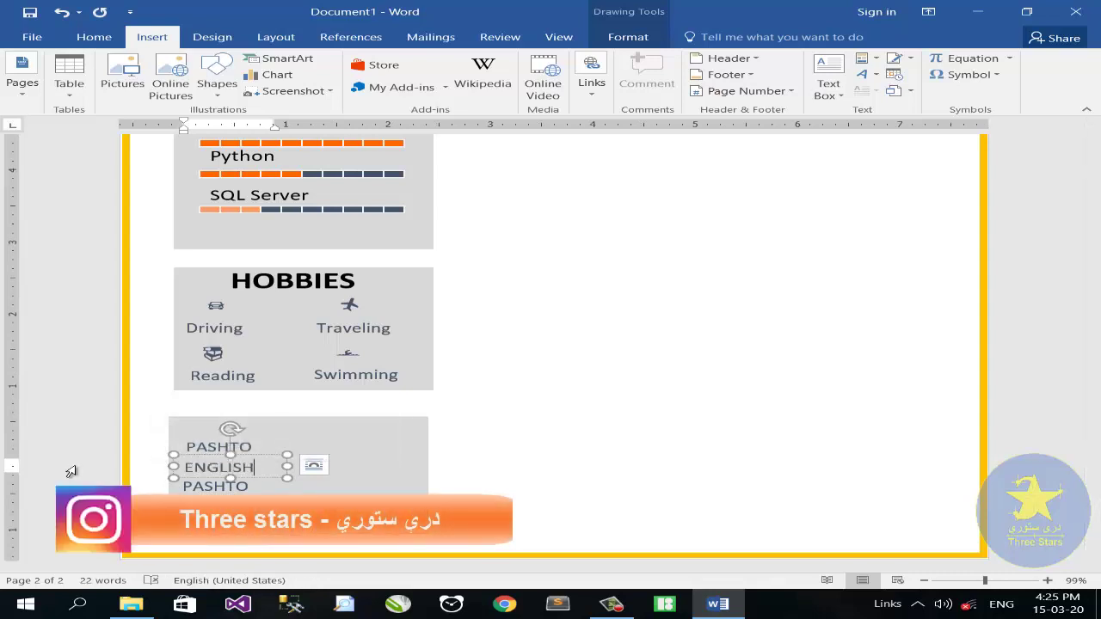
Rename the third copy DARI and copy the PASHTO label to its right
left_click(257, 484)
left_click_drag(256, 483, 157, 490)
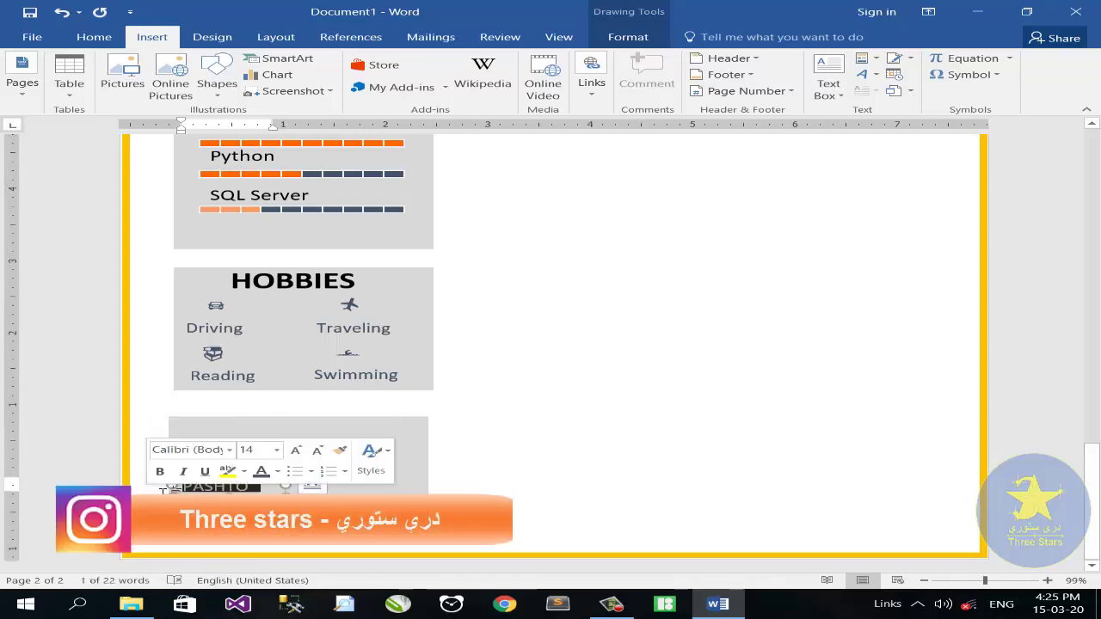
type("DARI")
double_click(227, 465)
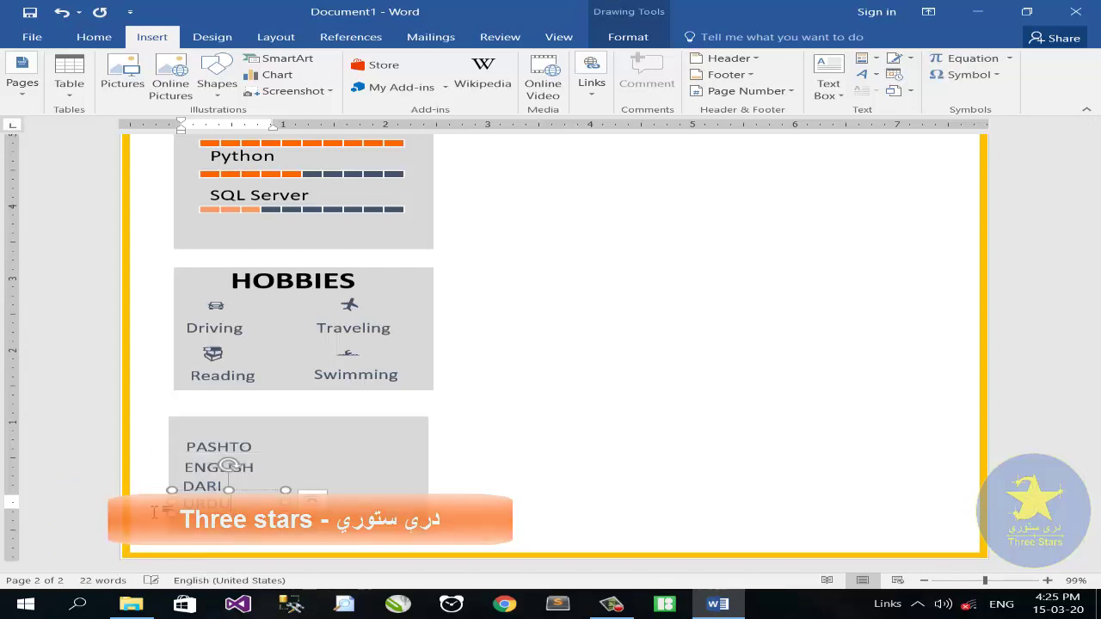
left_click(266, 448)
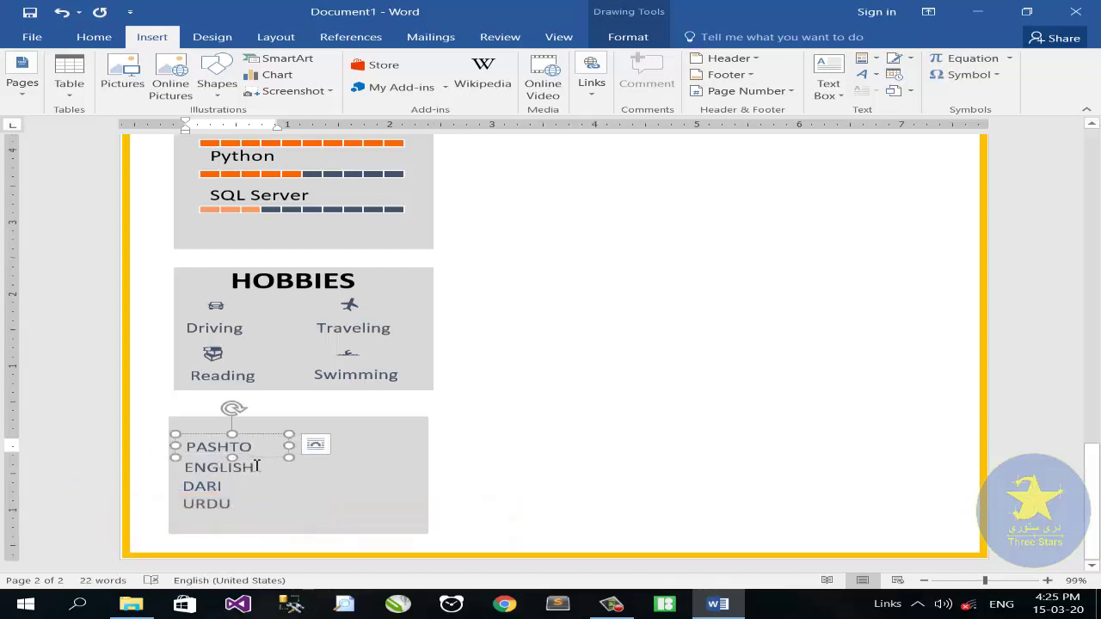
left_click_drag(258, 436, 385, 438)
Empty the copied PASHTO label beside it and insert a Webdings star into it
left_click(441, 448)
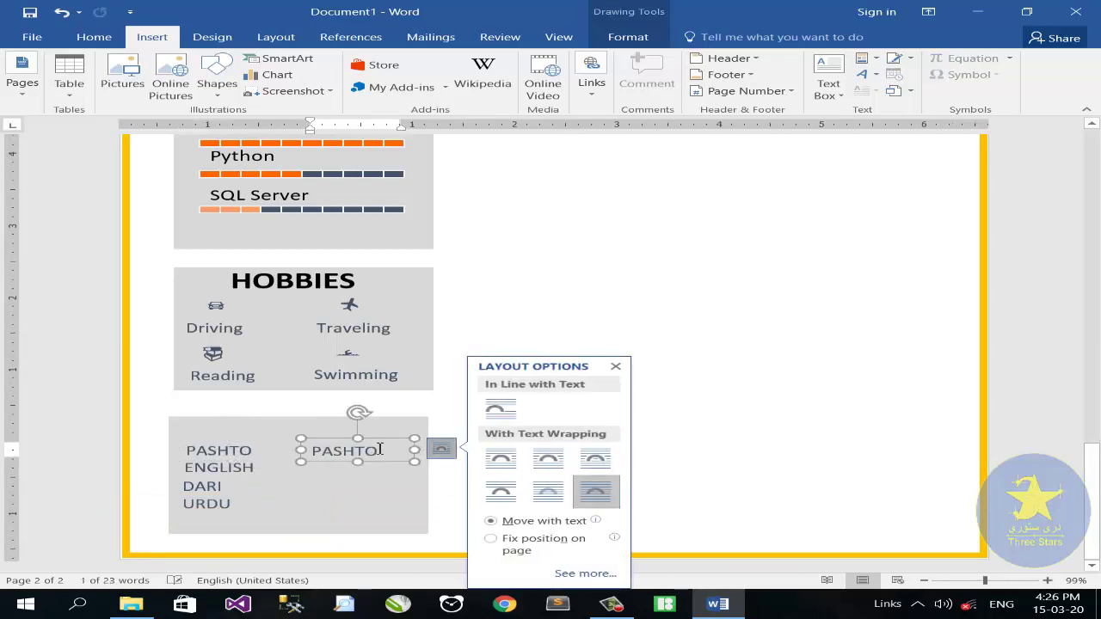
double_click(312, 453)
key("Delete")
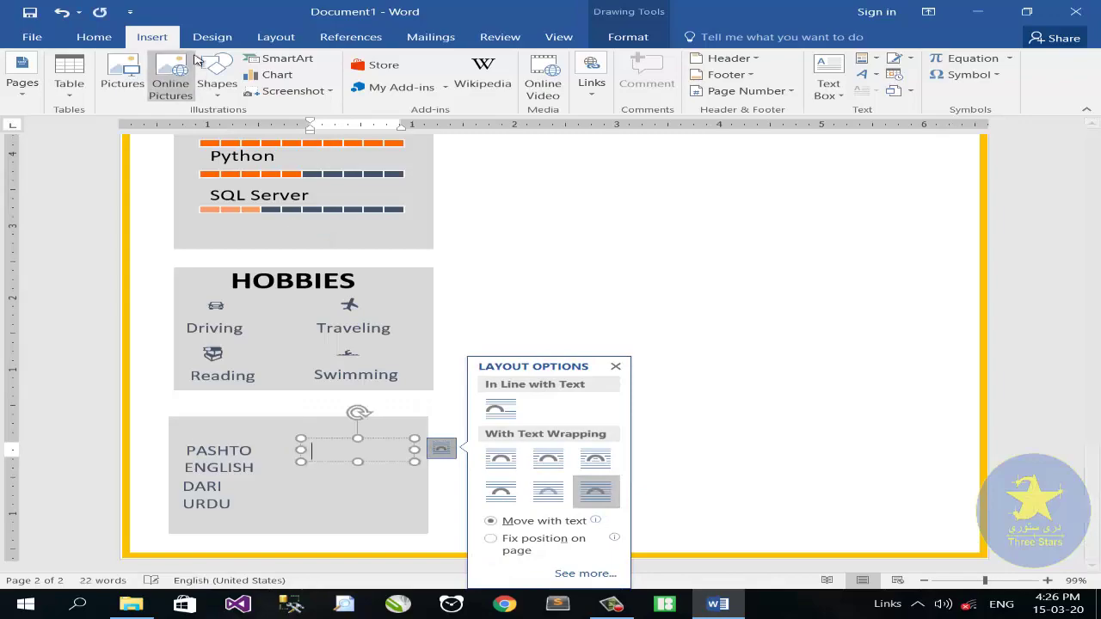
left_click(969, 75)
left_click(964, 180)
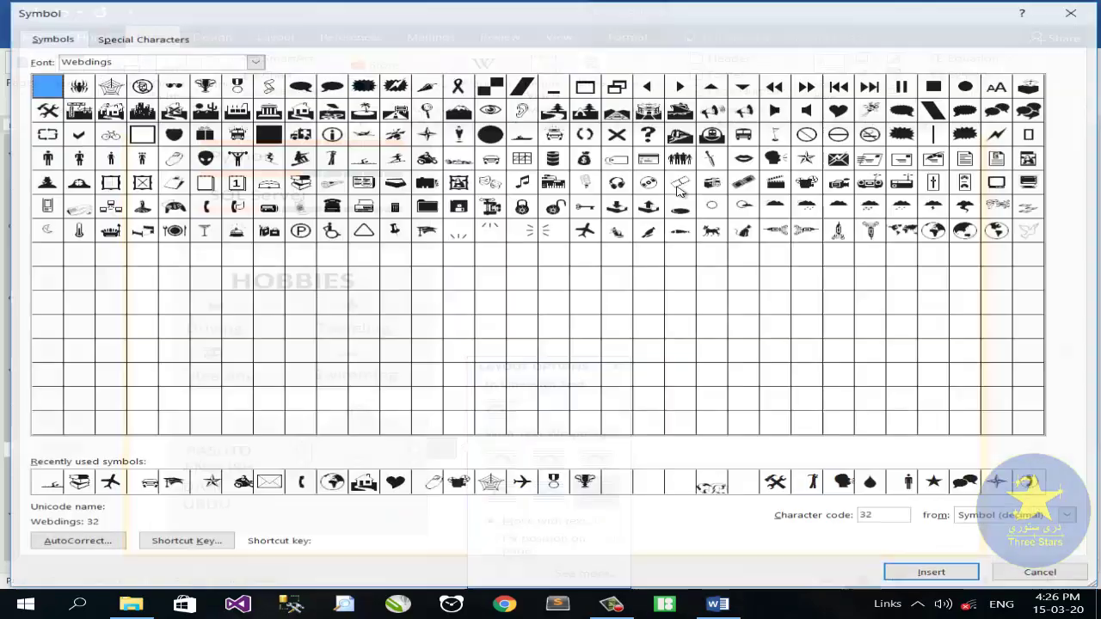
left_click(809, 158)
left_click(934, 573)
left_click(1043, 574)
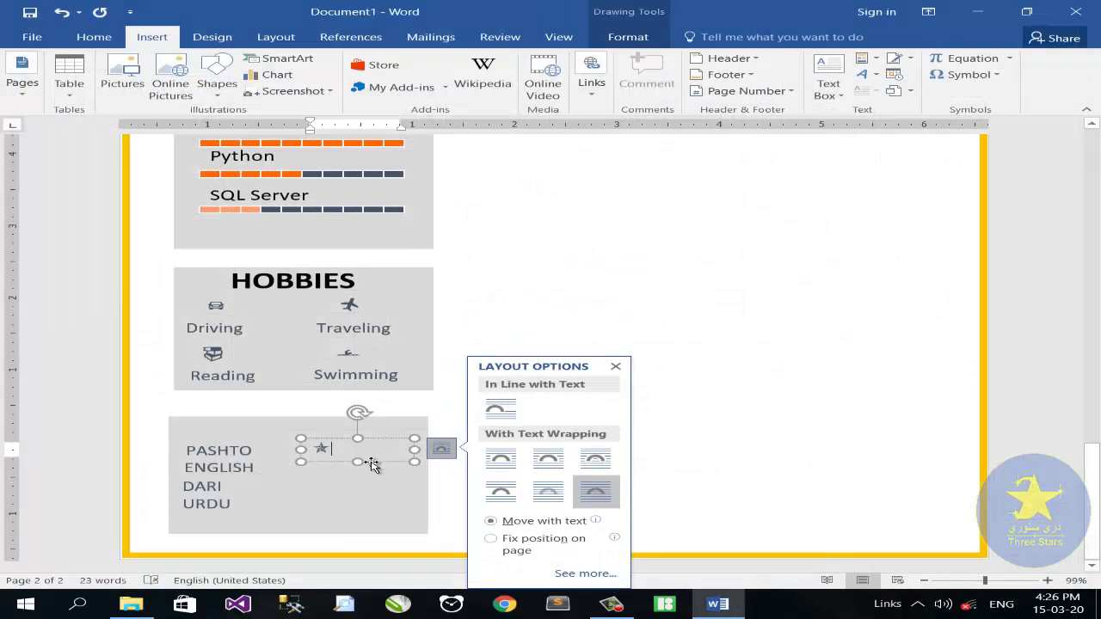
left_click(616, 368)
Copy and paste the star to build a row of five stars
left_click_drag(312, 450, 342, 448)
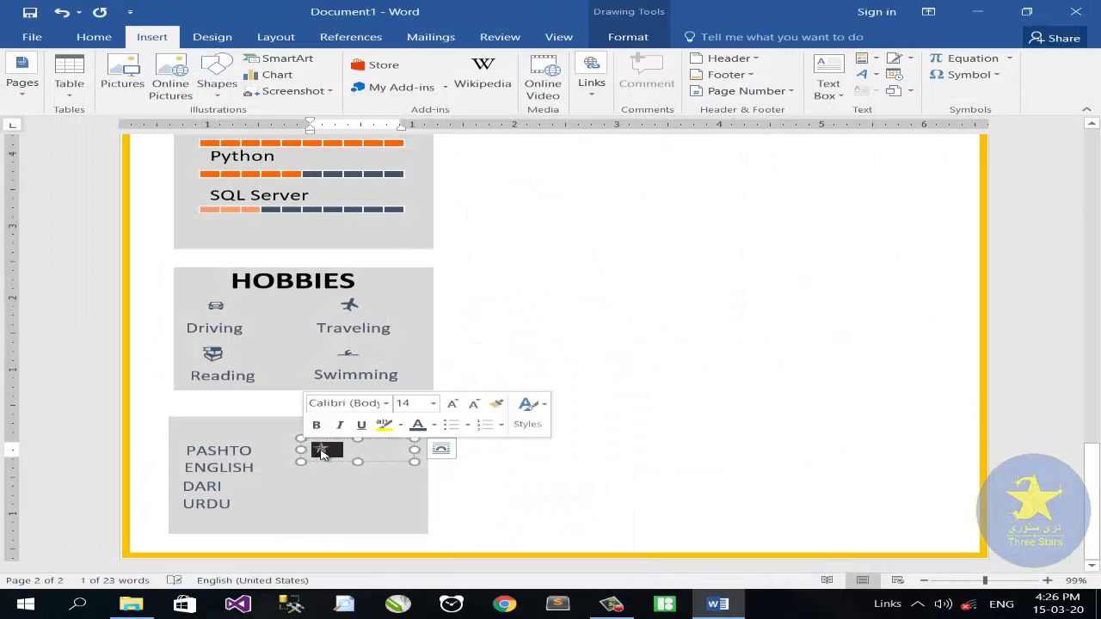
key("ctrl+c")
key("ctrl+v")
key("ctrl+v")
key("ctrl+v")
key("ctrl+v")
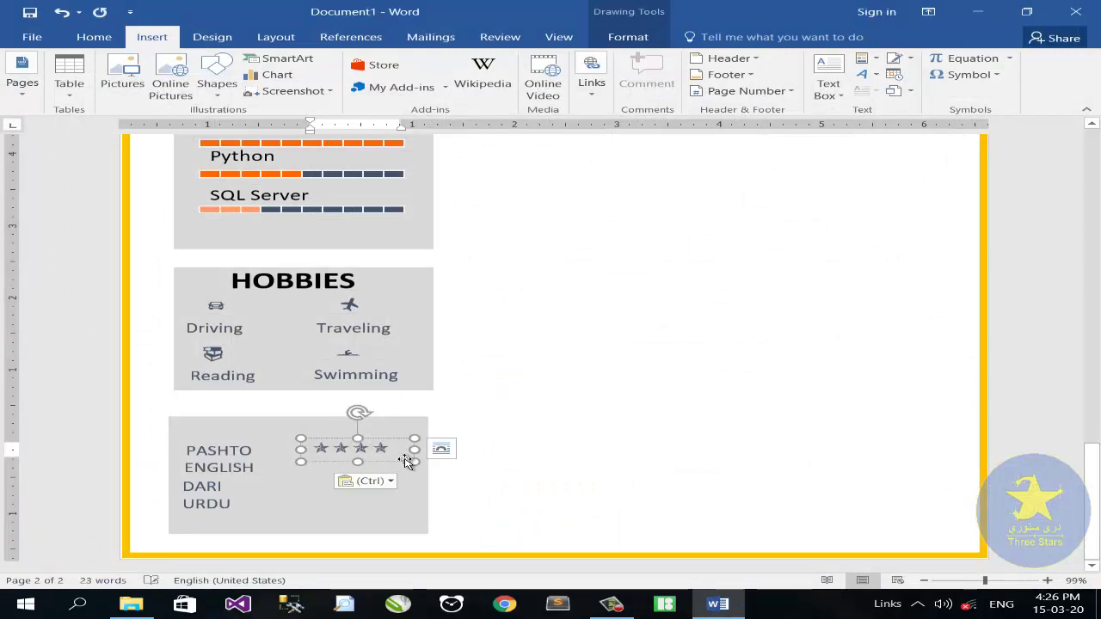
key("ctrl+v")
left_click_drag(430, 450, 401, 459)
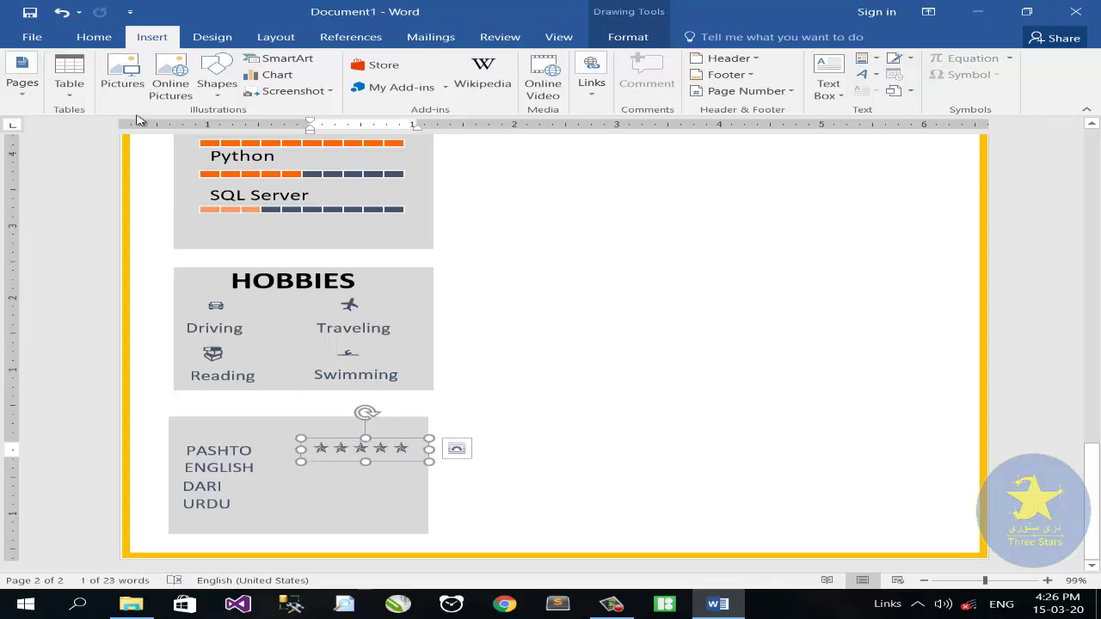
left_click(95, 37)
left_click(88, 89)
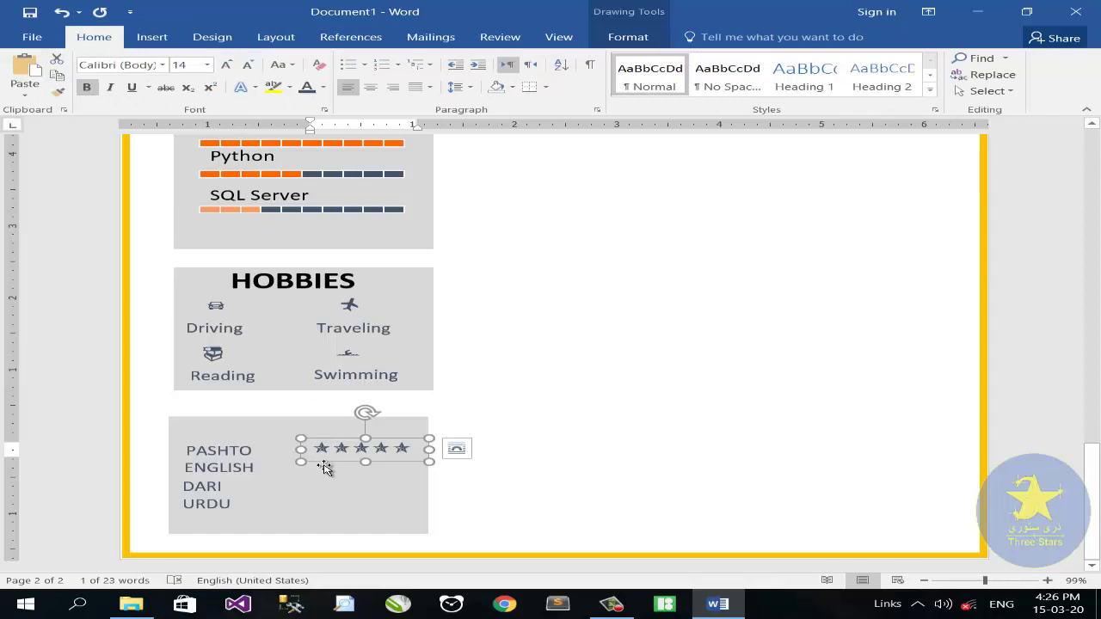
Colour the star row orange and copy it down beside the other languages
left_click_drag(324, 467, 325, 469)
left_click(627, 37)
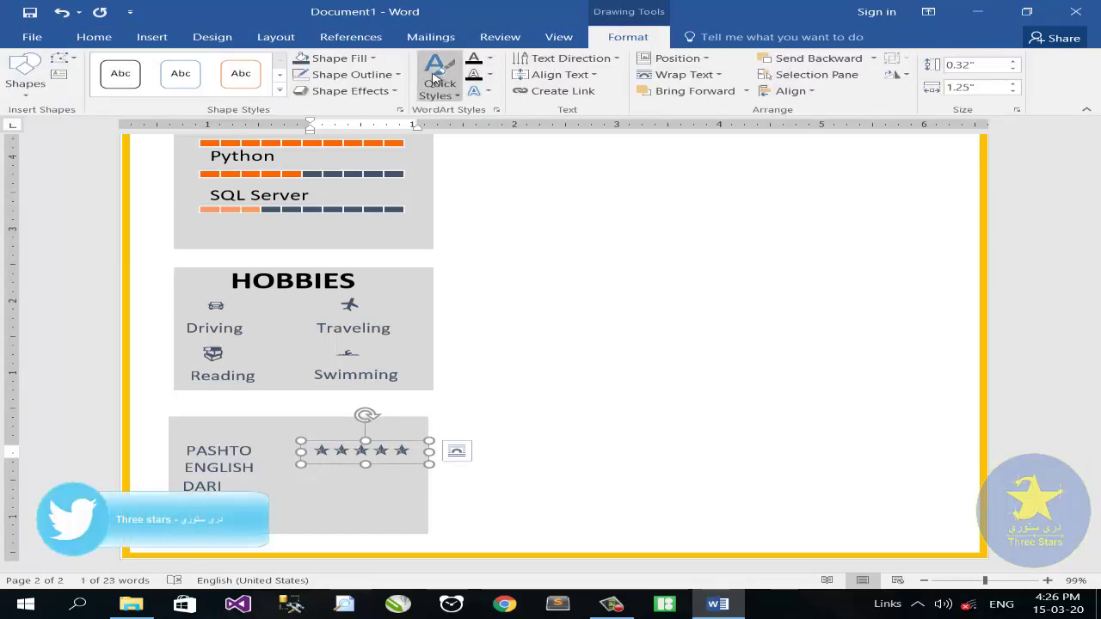
left_click(340, 57)
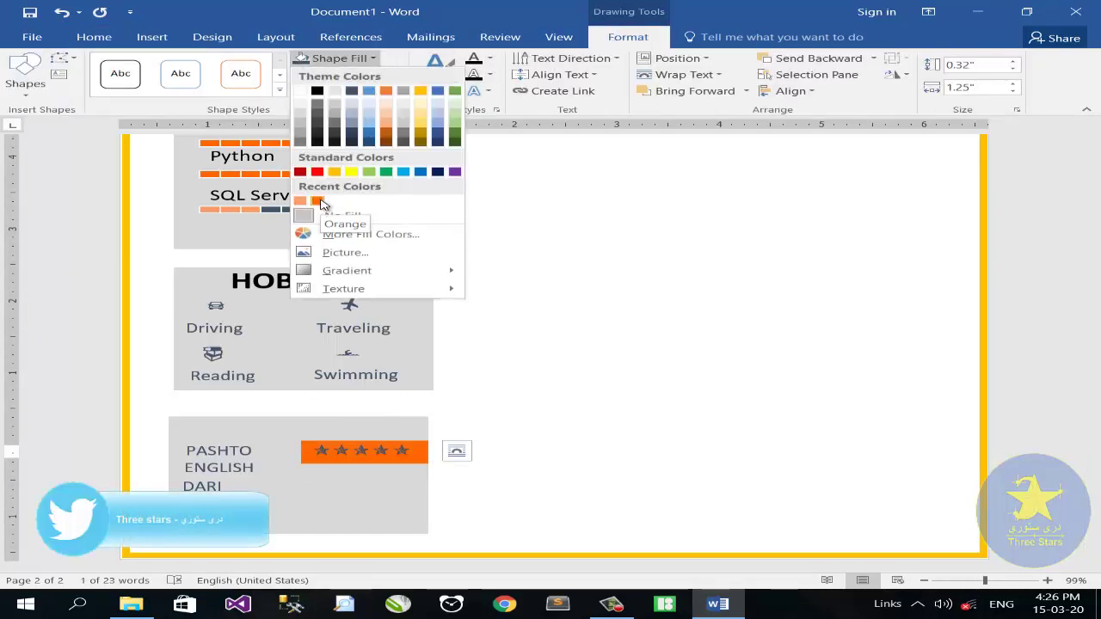
left_click(93, 37)
left_click(325, 88)
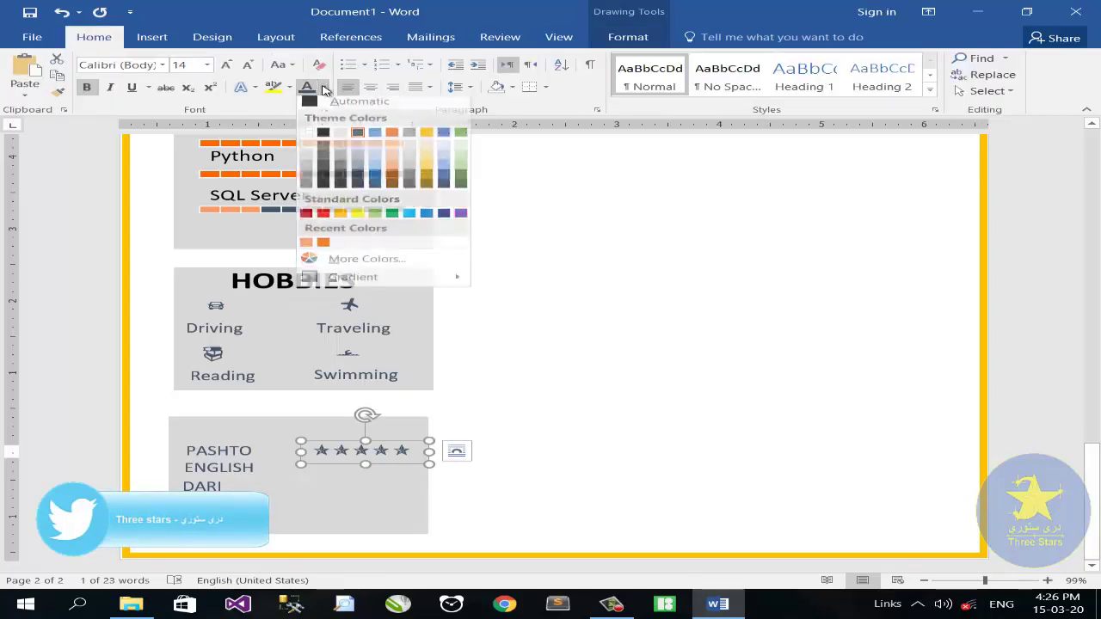
left_click(324, 243)
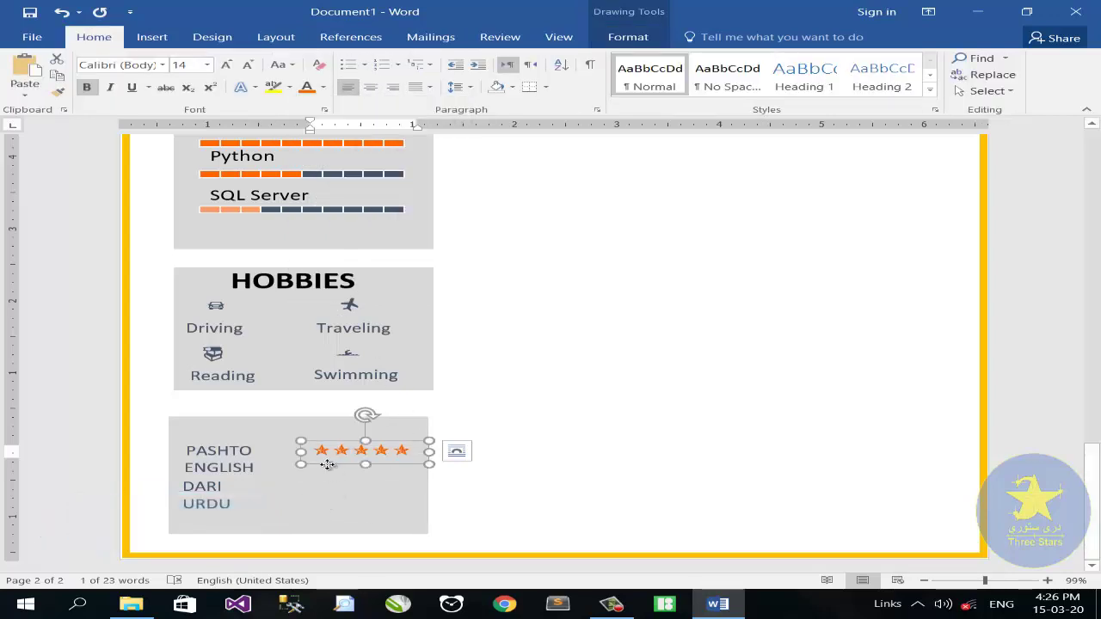
left_click_drag(327, 464, 323, 509)
Turn the last URDU star and the trailing DARI stars grey
left_click(395, 507)
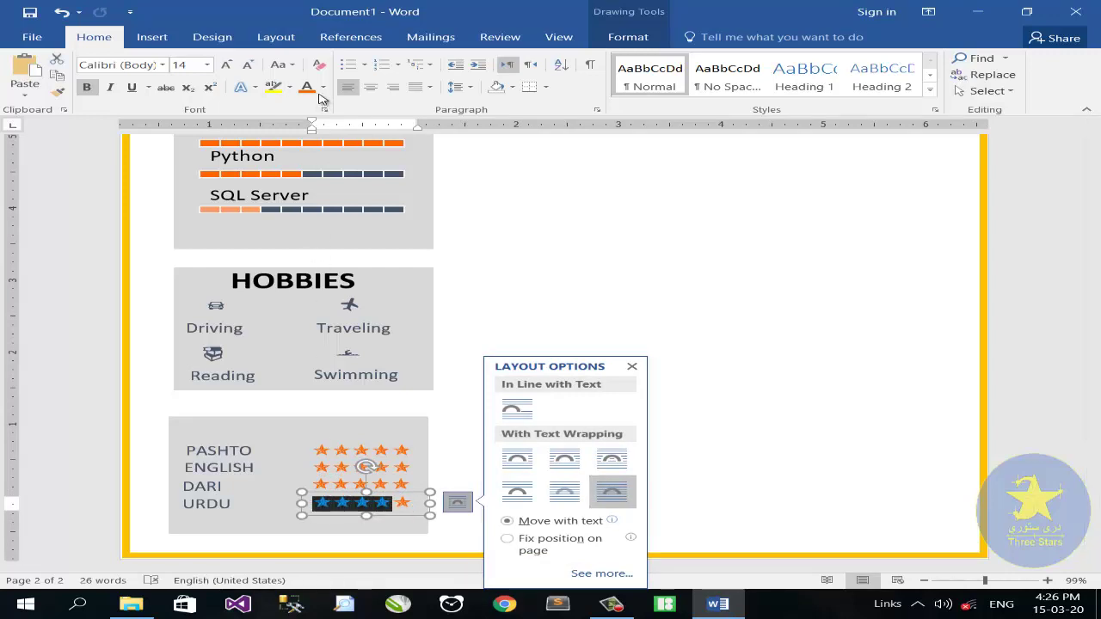
left_click(396, 505)
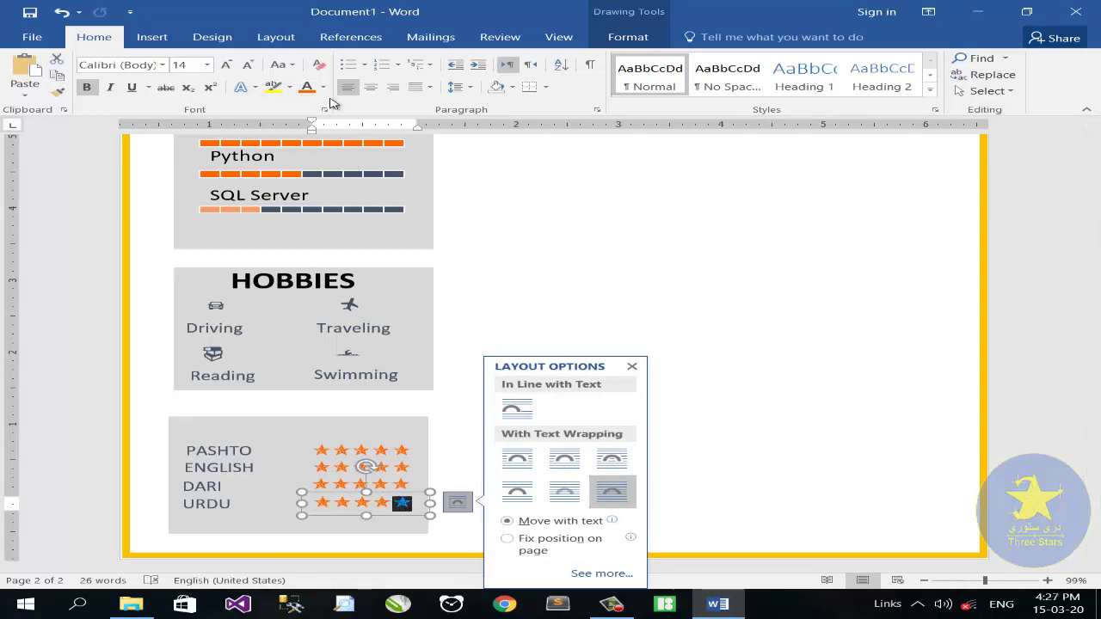
left_click(323, 87)
left_click(356, 135)
left_click_drag(372, 486, 410, 467)
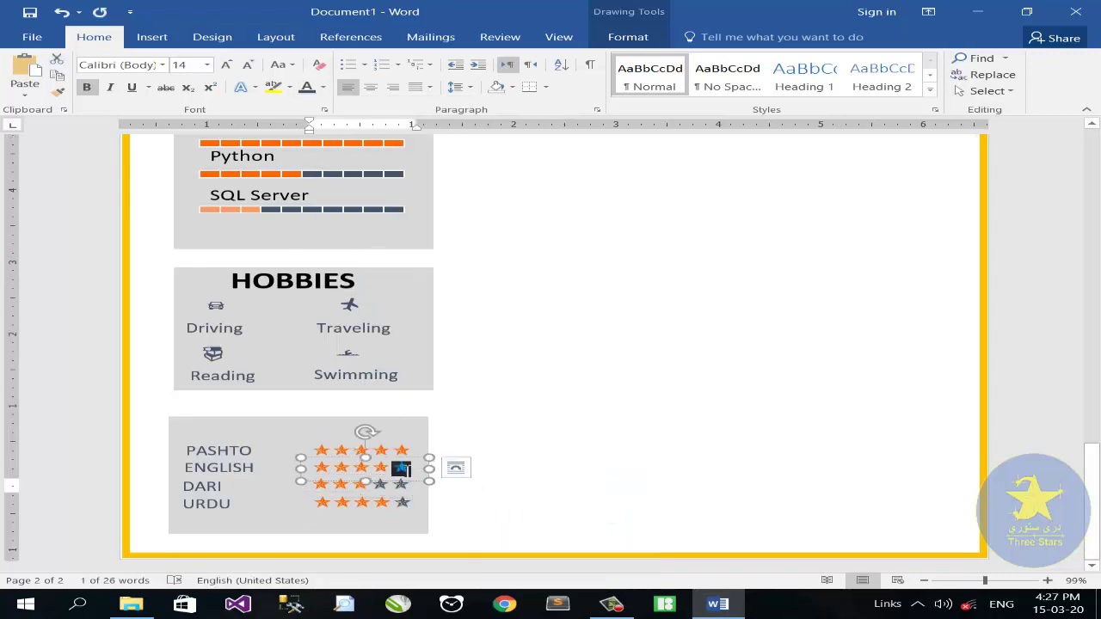
left_click(276, 284)
Copy the HOBBIES title above the language list, rename it LANGUAGES and widen it to fit
left_click_drag(279, 314, 275, 424)
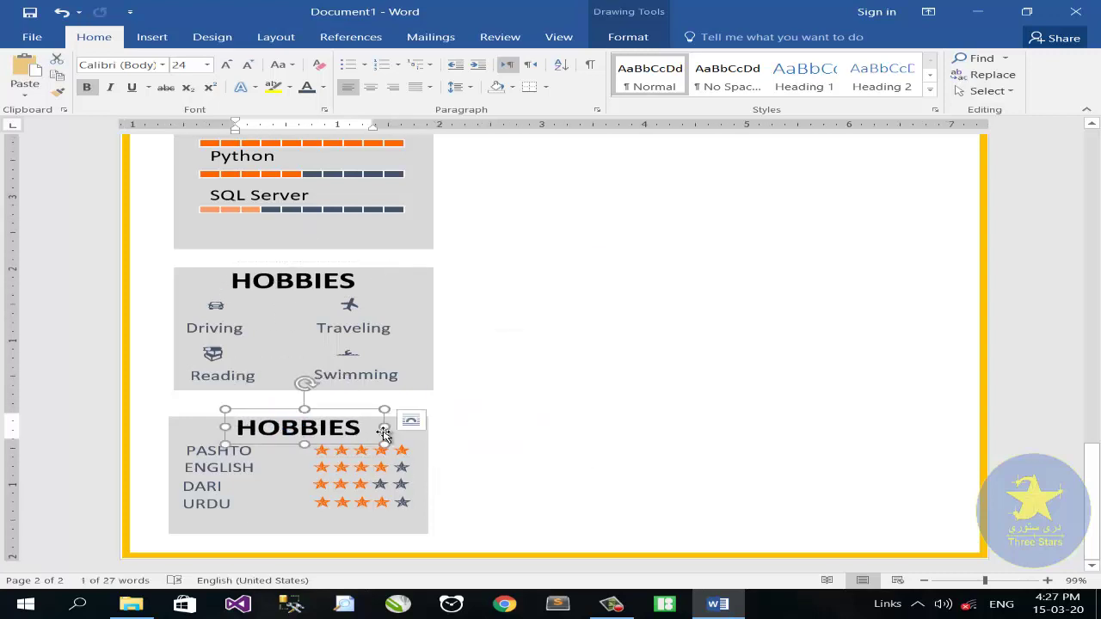
left_click_drag(384, 434, 420, 432)
left_click(379, 433)
key("BackSpace")
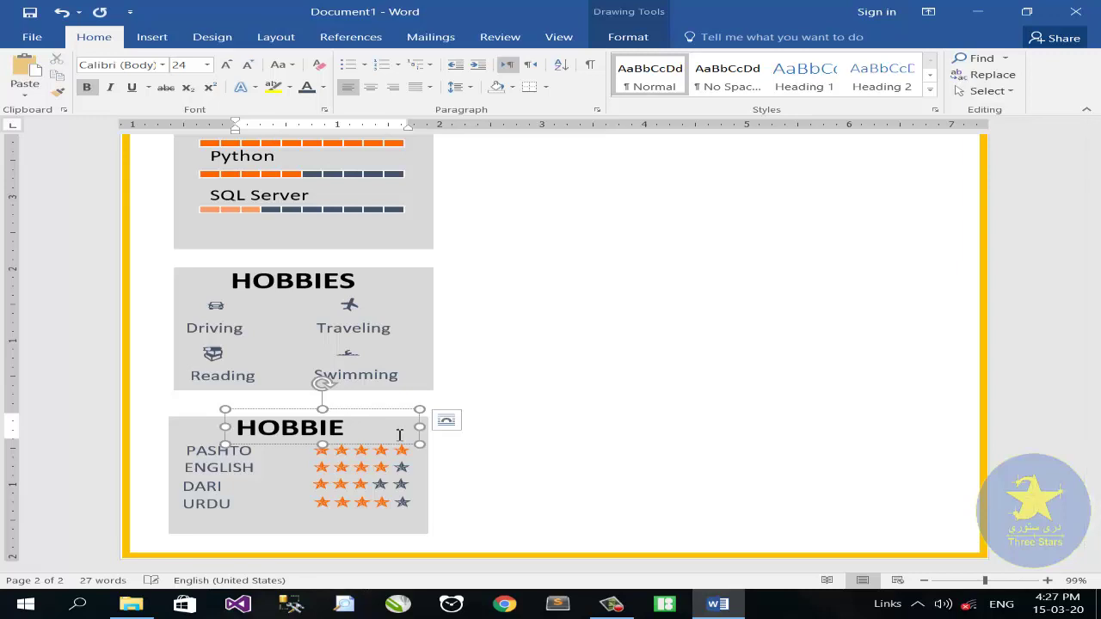
key("BackSpace")
key("BackSpace")
key("BackSpace")
key("BackSpace")
key("BackSpace")
key("BackSpace")
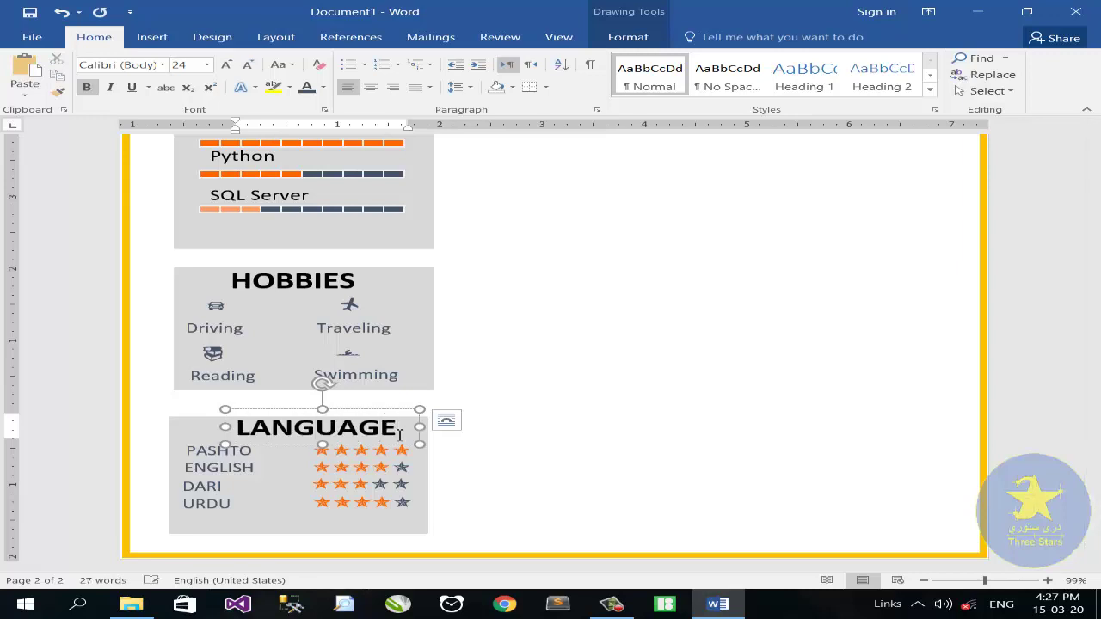
left_click_drag(440, 428, 443, 427)
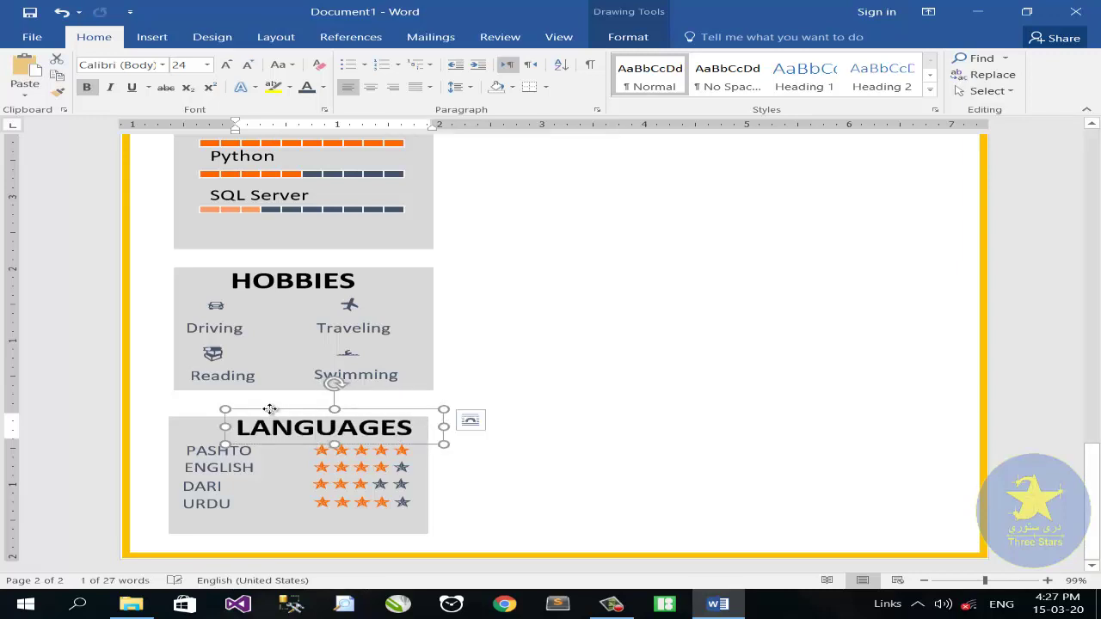
left_click_drag(269, 410, 247, 414)
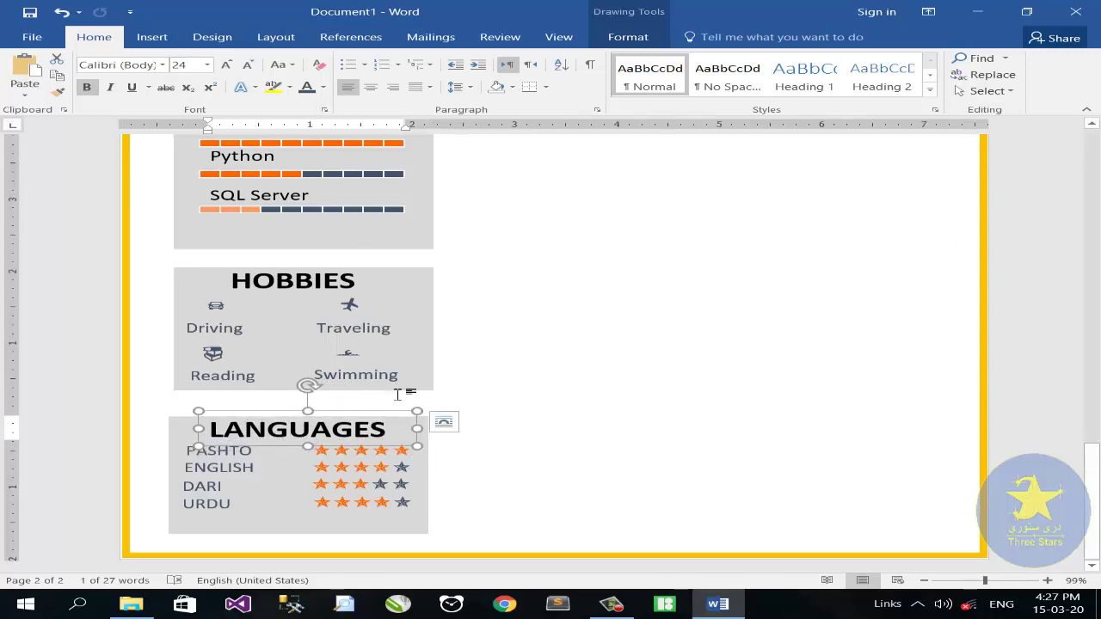
Move a PASHTO text box into the dark header banner, make its text white and widen it
scroll(384, 347, "up", 8)
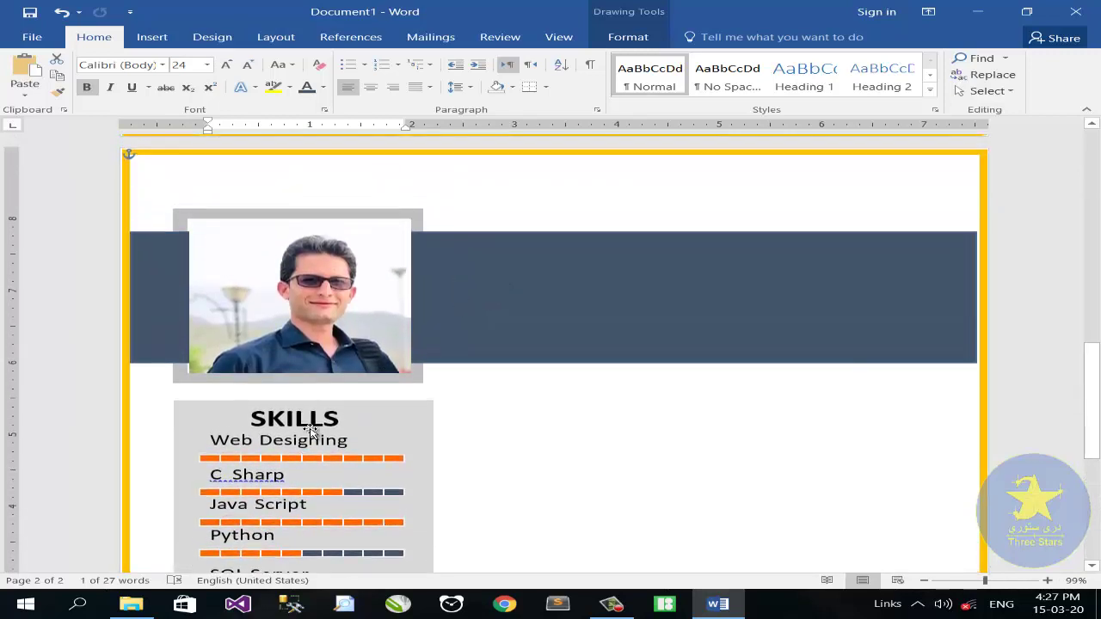
scroll(311, 430, "down", 1)
left_click(311, 430)
scroll(361, 510, "down", 3)
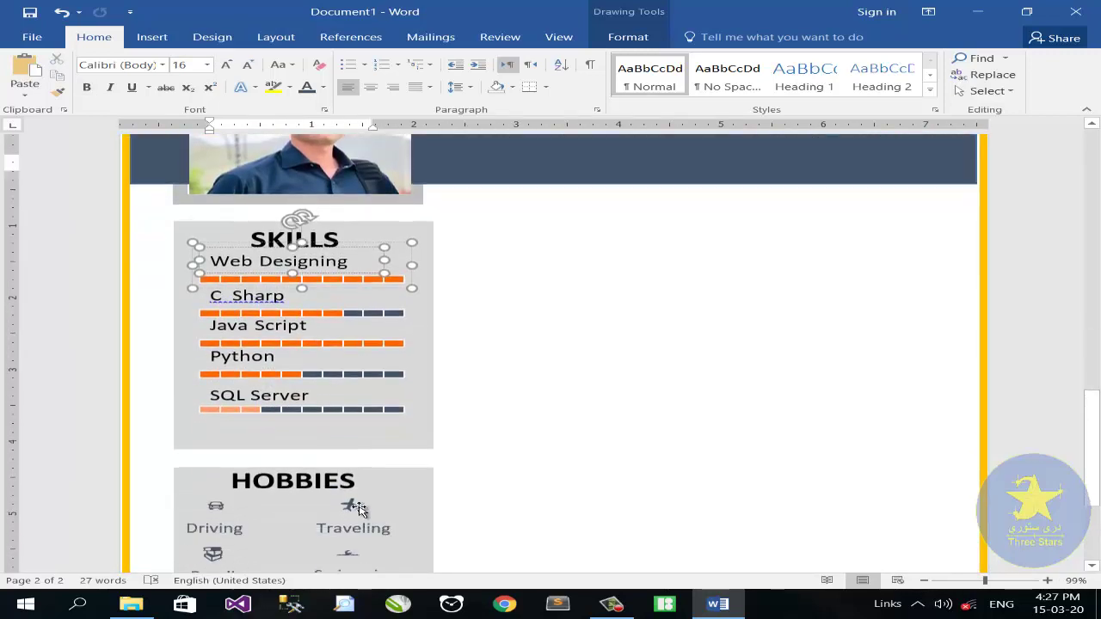
scroll(361, 509, "down", 3)
left_click(256, 485)
left_click_drag(245, 476, 485, 249)
key("ctrl+z")
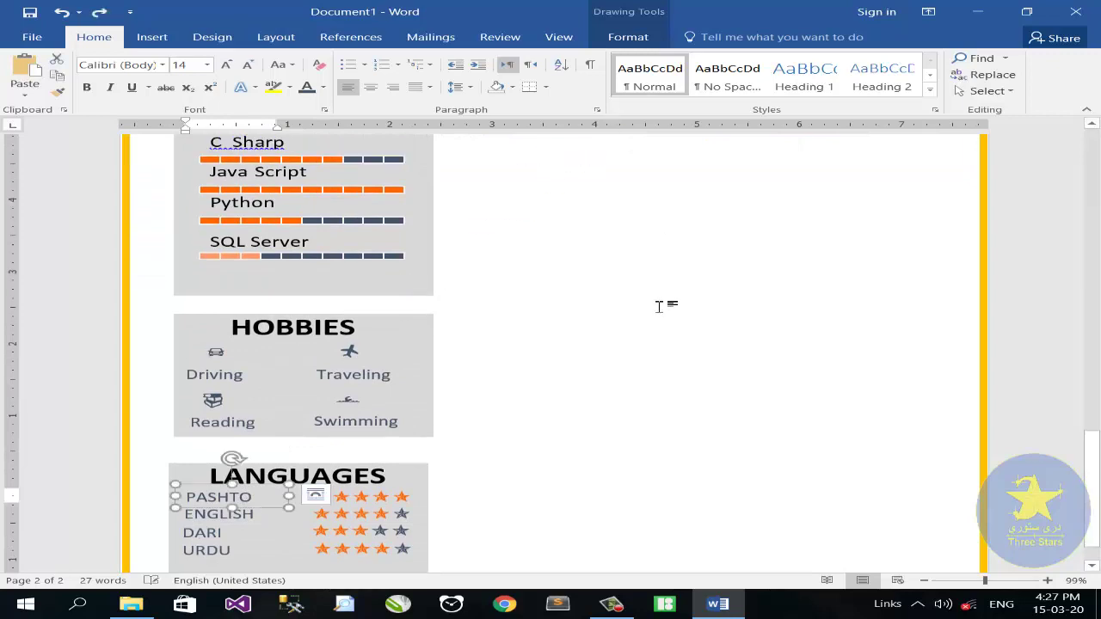
scroll(659, 306, "up", 1)
scroll(646, 315, "down", 2)
left_click_drag(269, 435, 634, 286)
scroll(573, 329, "up", 3)
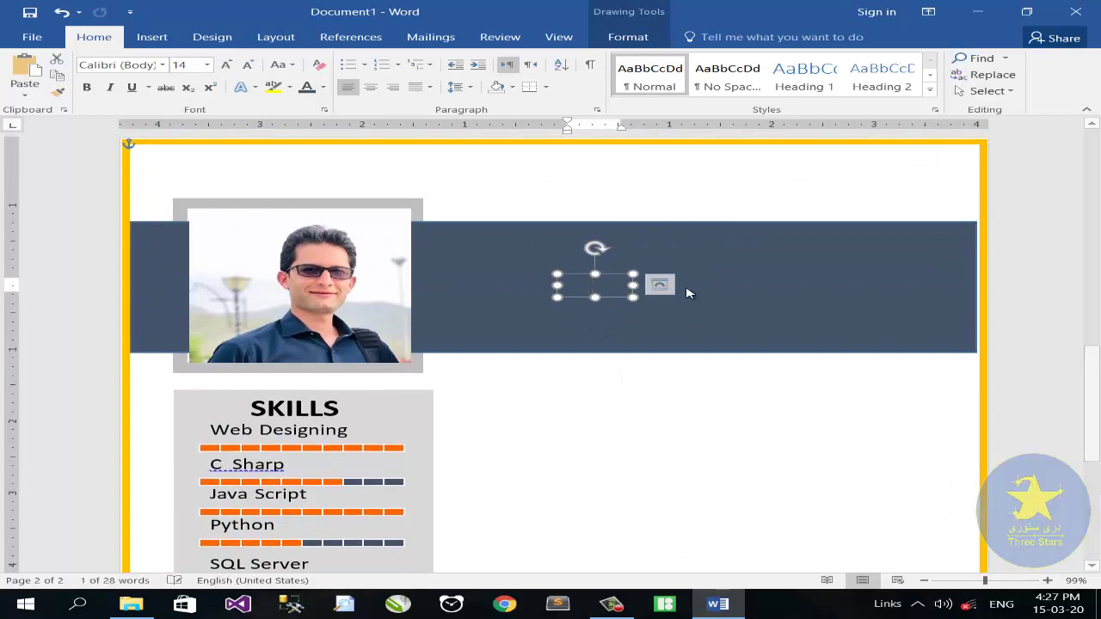
left_click(322, 87)
left_click(311, 137)
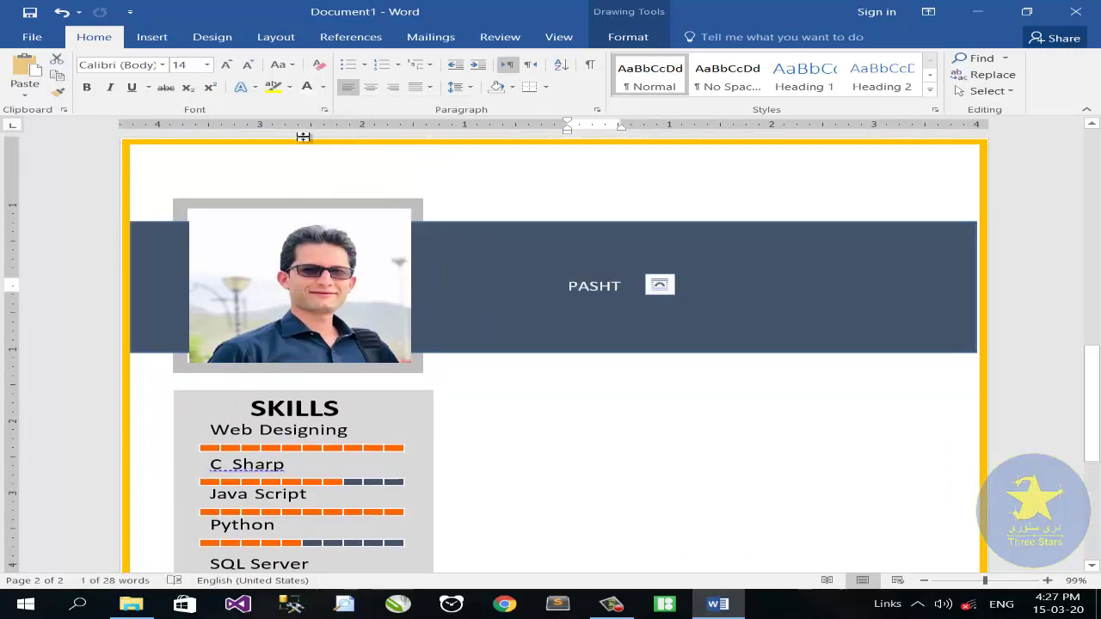
left_click_drag(634, 286, 698, 287)
Replace PASHTO with a Webdings birth-date icon and the date 10/04/1994, widening the box
left_click(645, 290)
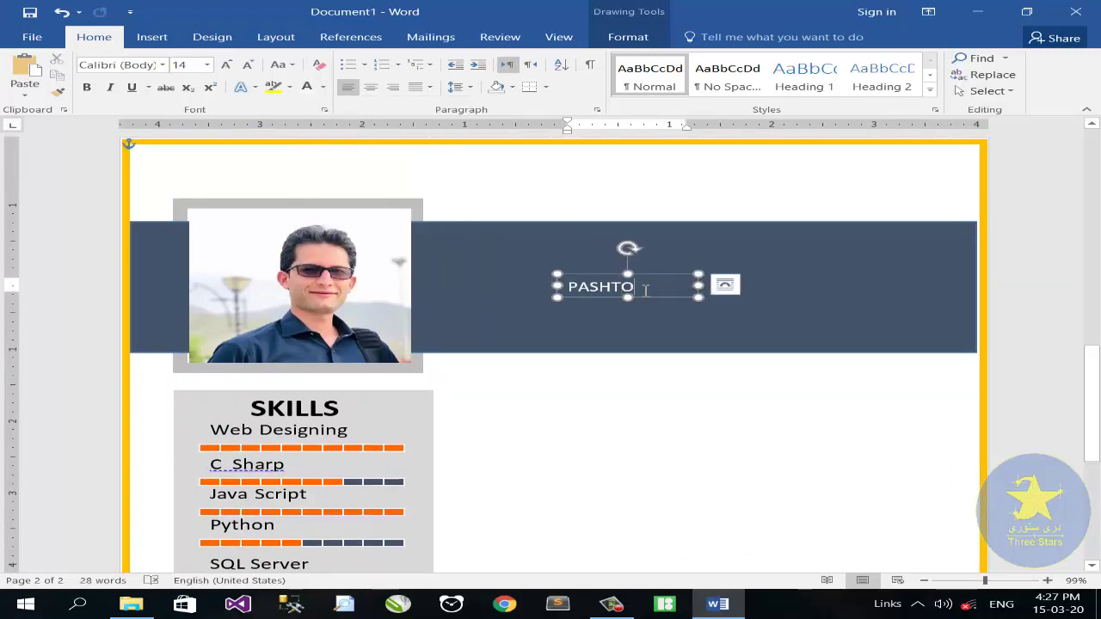
key("BackSpace")
key("BackSpace")
key("BackSpace")
key("BackSpace")
key("BackSpace")
left_click(151, 37)
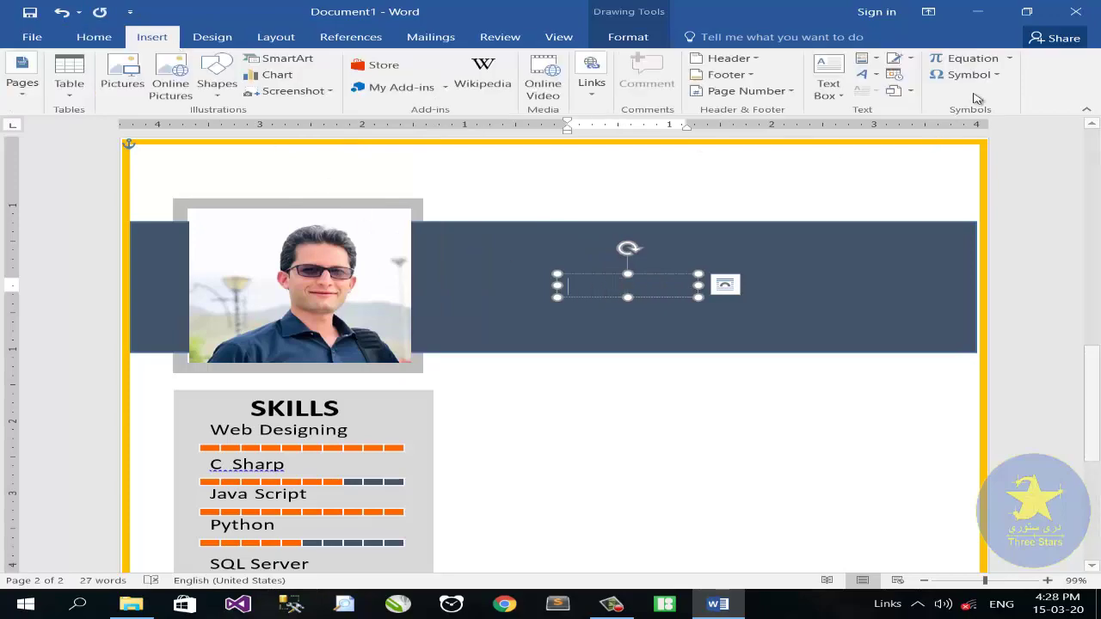
left_click(965, 74)
left_click(969, 180)
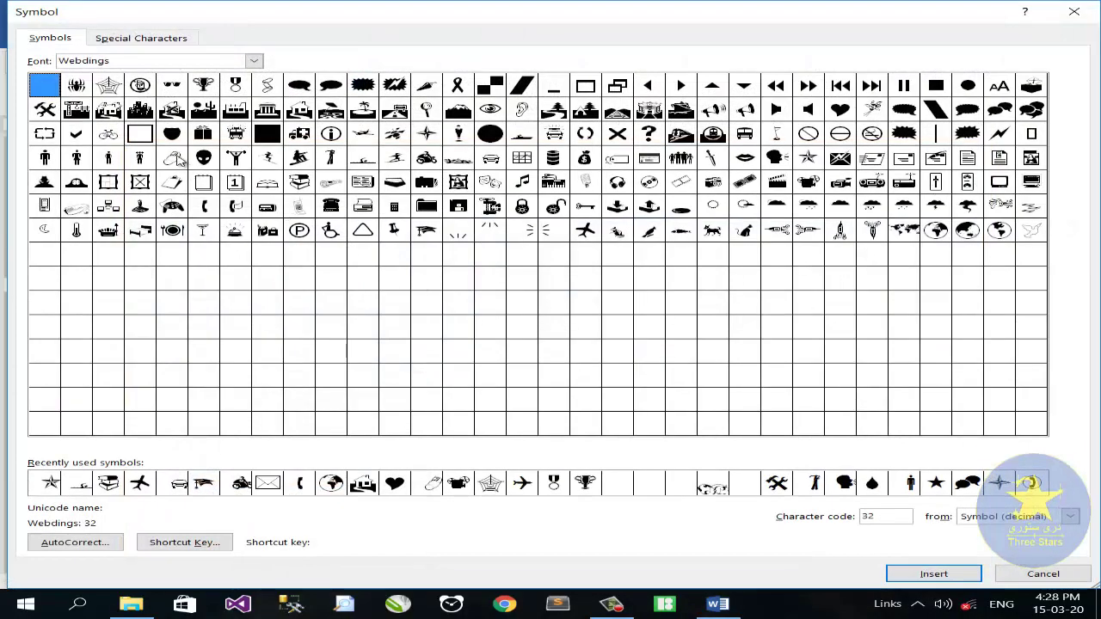
left_click(172, 157)
left_click(926, 573)
key("Escape")
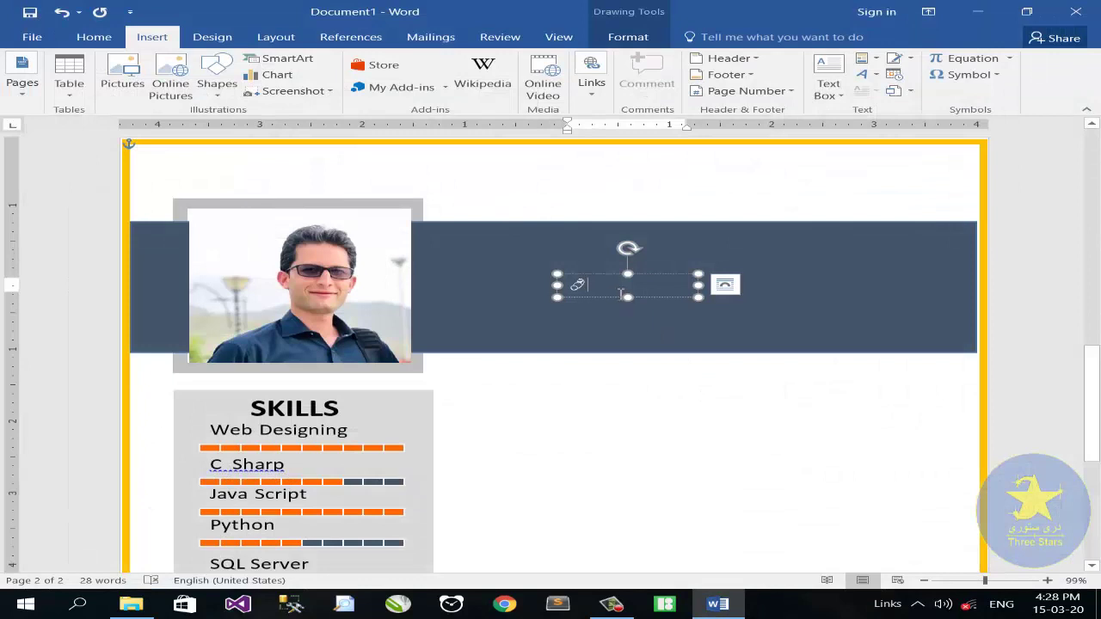
type("10")
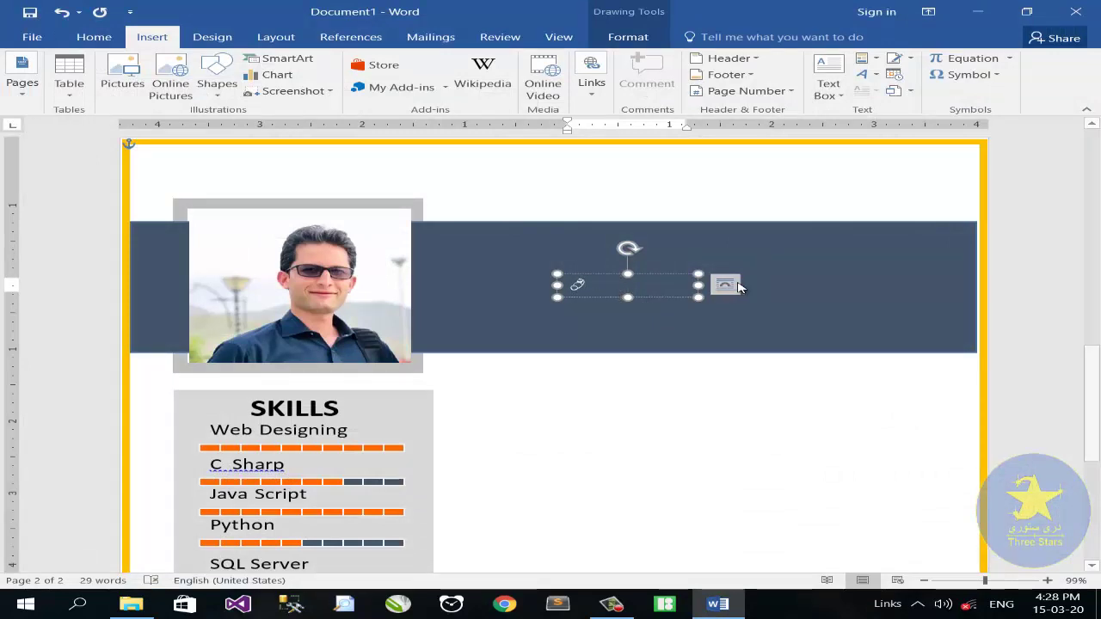
left_click_drag(697, 284, 724, 286)
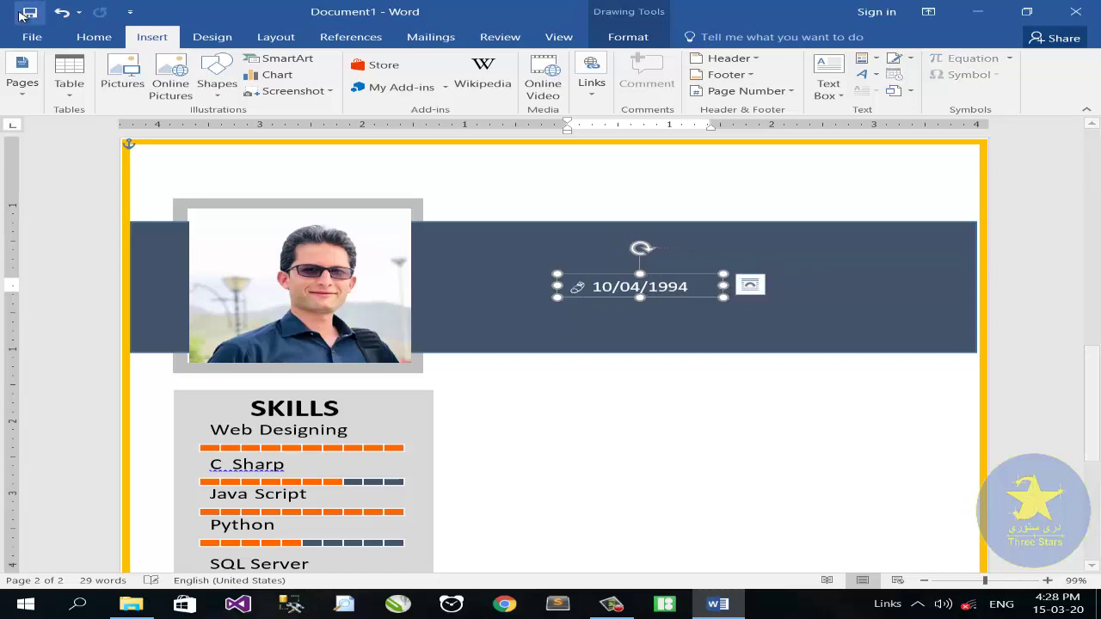
left_click(94, 36)
Set the date text to 12 pt, bold its icon and nudge the box up
left_click_drag(614, 289, 687, 286)
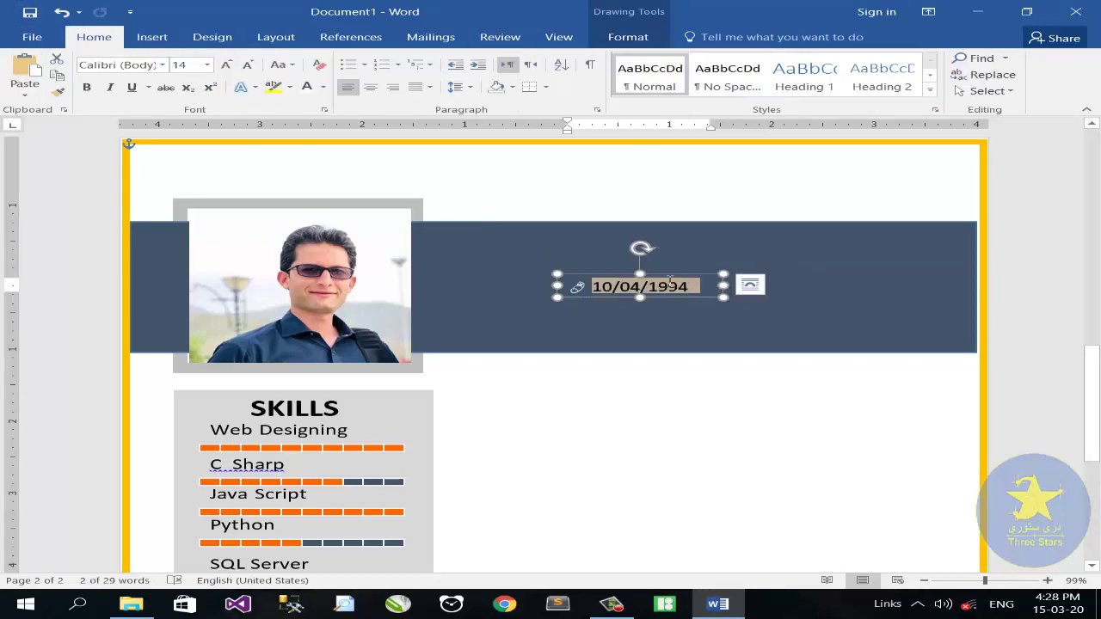
left_click(249, 66)
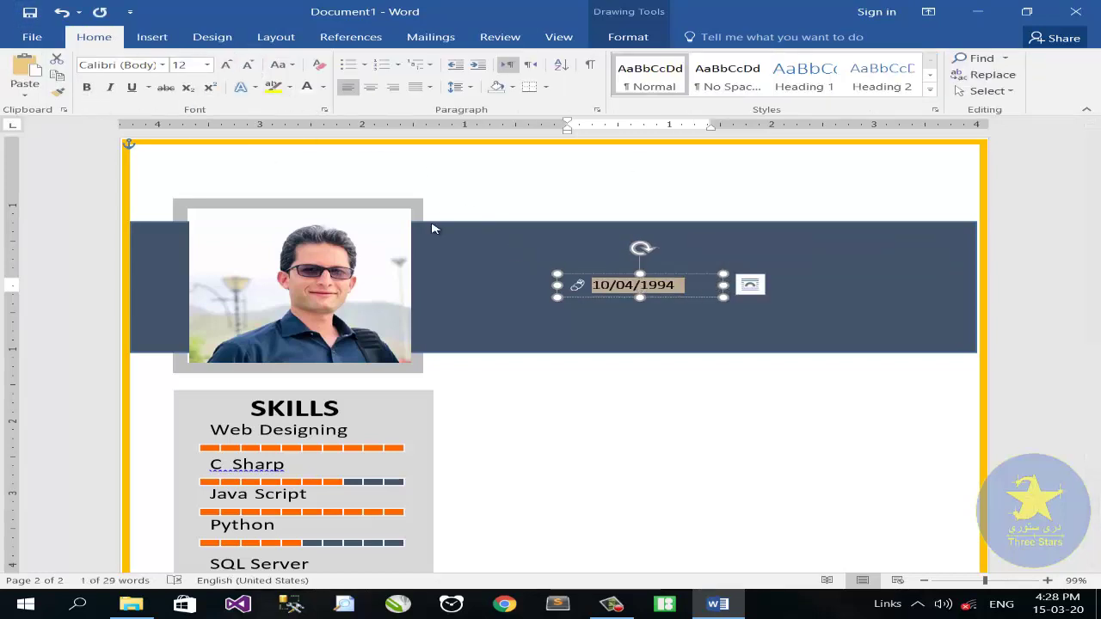
left_click_drag(589, 290, 541, 271)
left_click(86, 89)
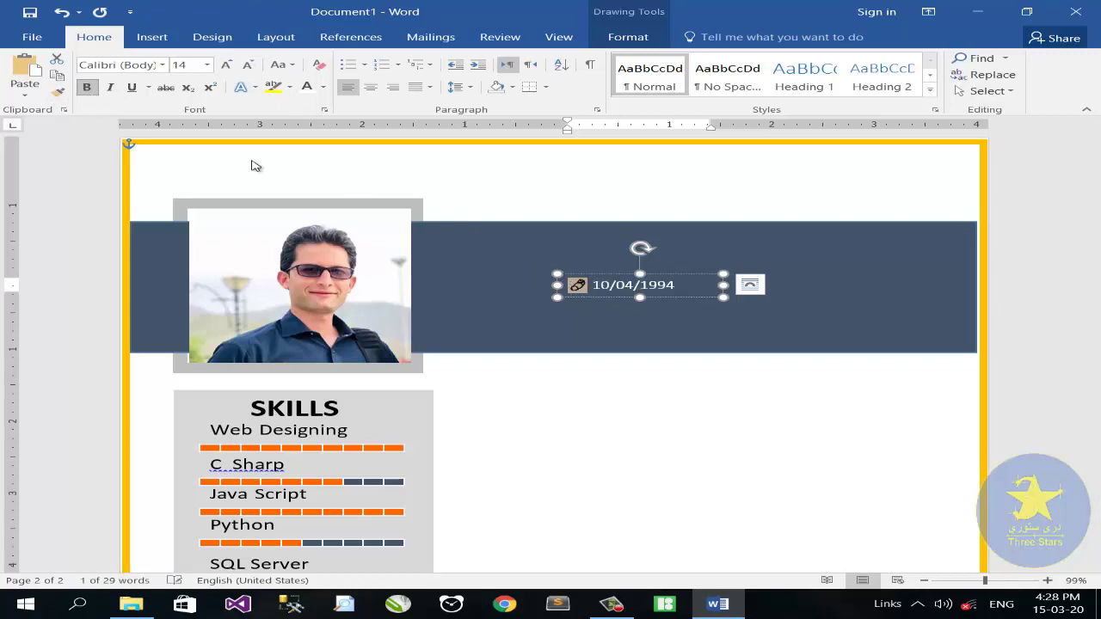
left_click_drag(596, 278, 601, 296)
Duplicate the date line below with a heart icon and the text SINGLE
left_click(749, 296)
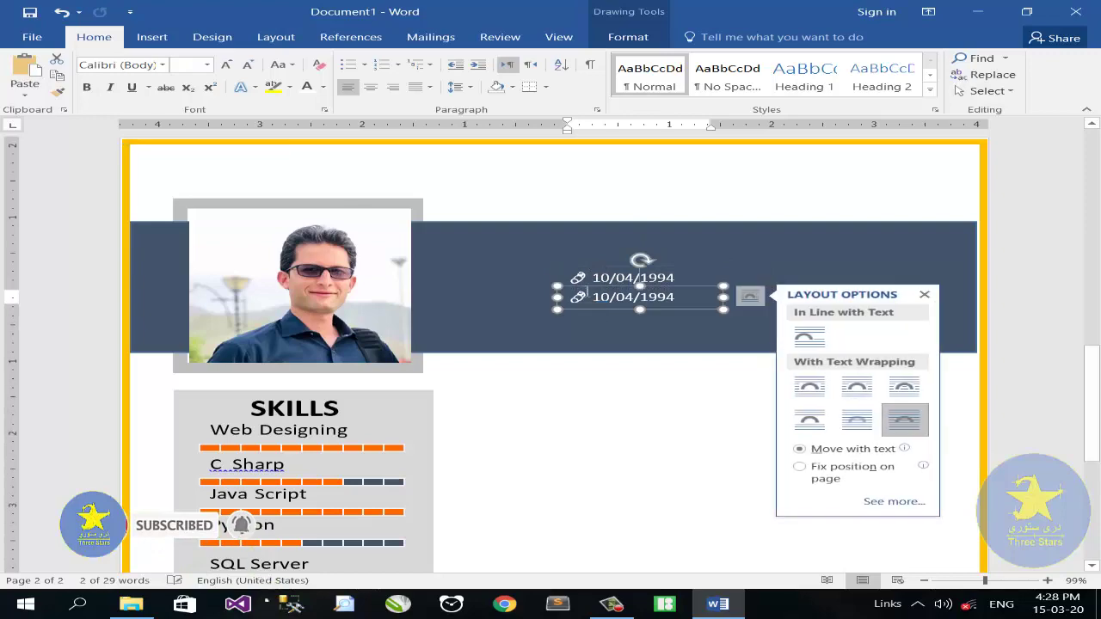
key("Delete")
left_click(152, 37)
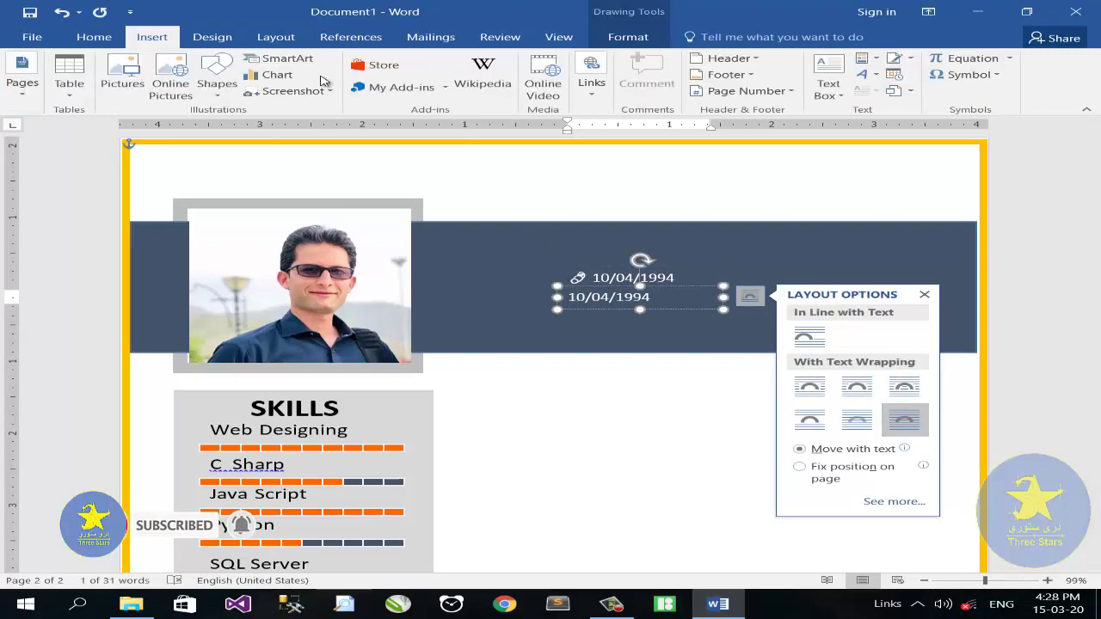
left_click(963, 75)
left_click(984, 182)
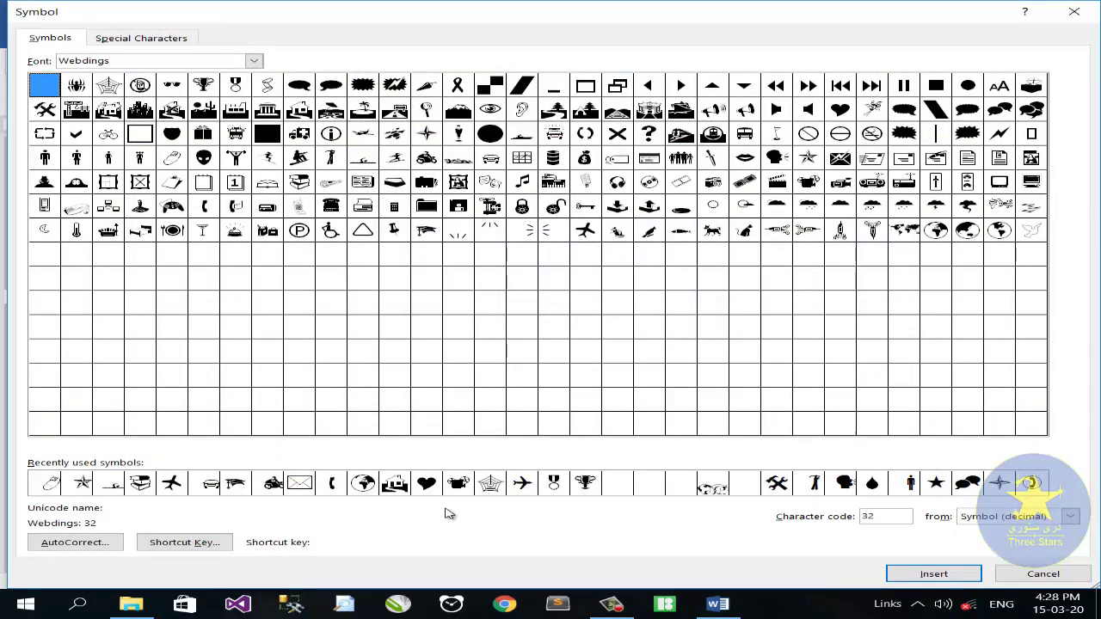
left_click(426, 483)
left_click(933, 573)
left_click(1043, 573)
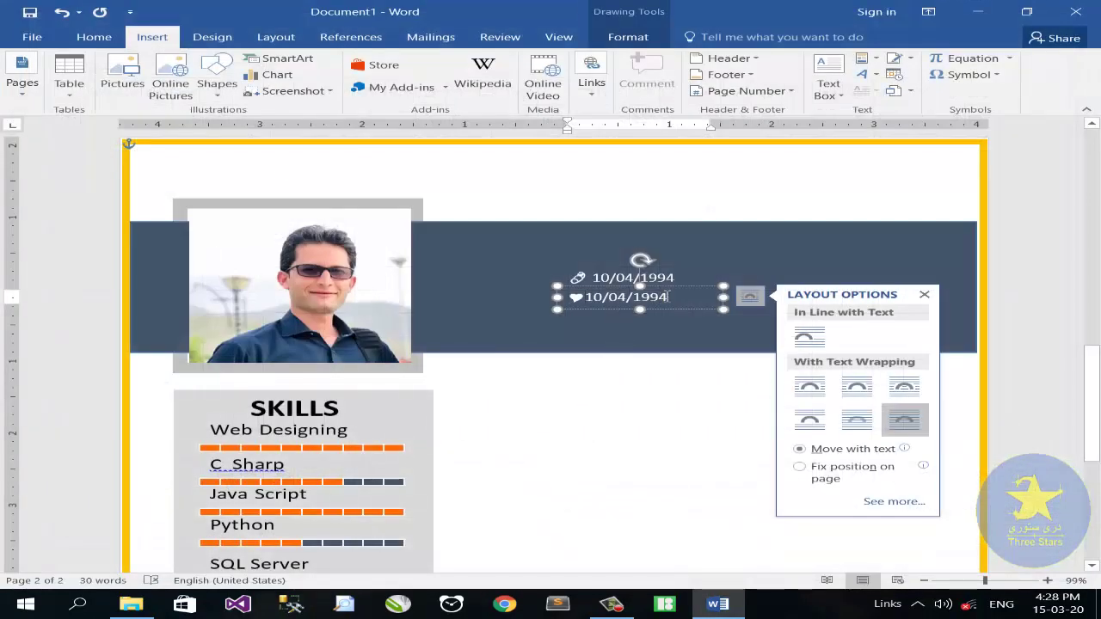
left_click_drag(601, 296, 593, 296)
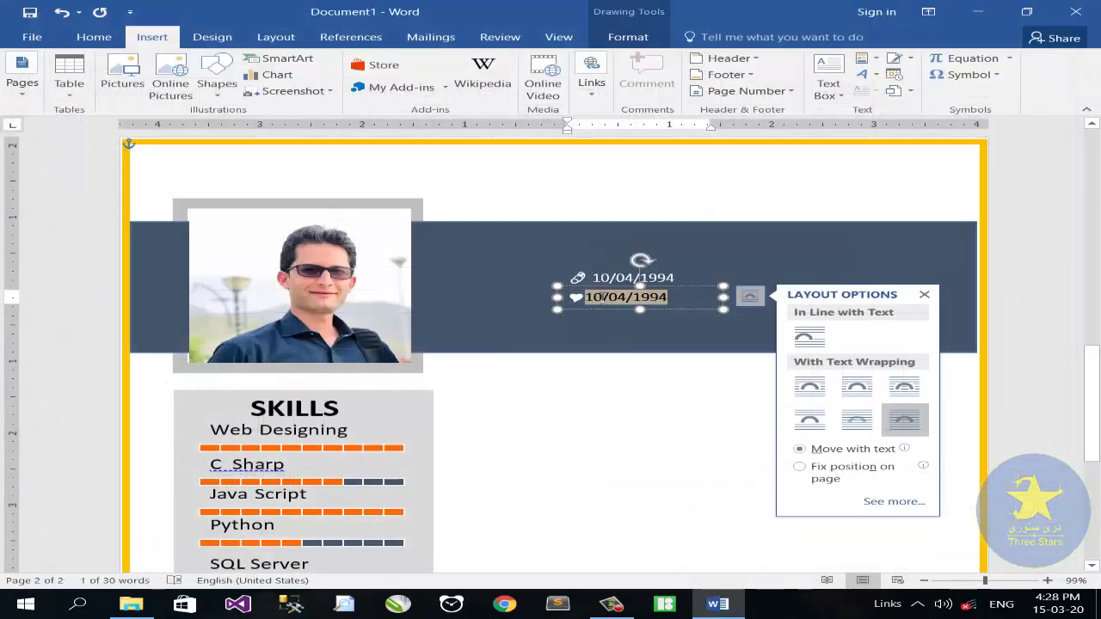
key("BackSpace")
type("SINGLE")
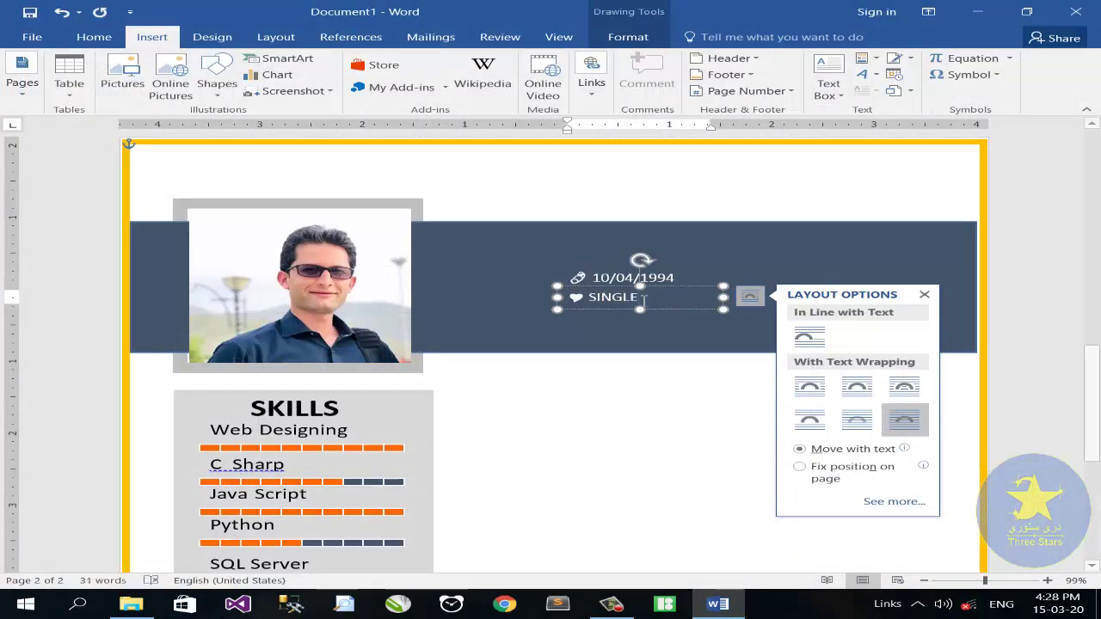
Add a third line with a Webdings icon for Kabul, Afg, and copy the date line rightward
left_click_drag(602, 297, 566, 315)
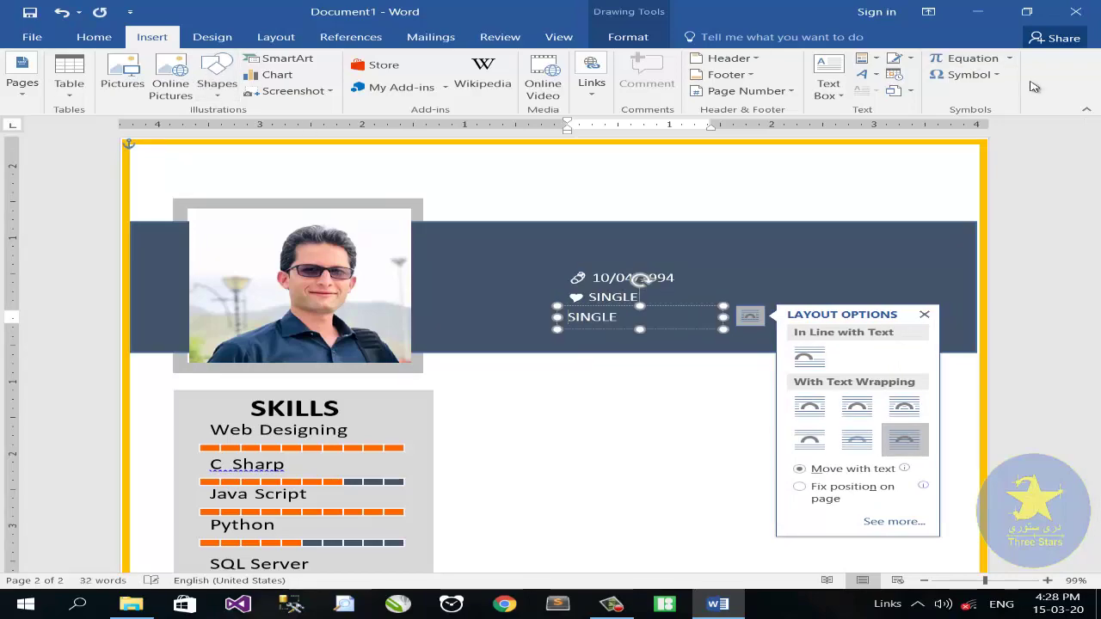
left_click(967, 74)
left_click(976, 180)
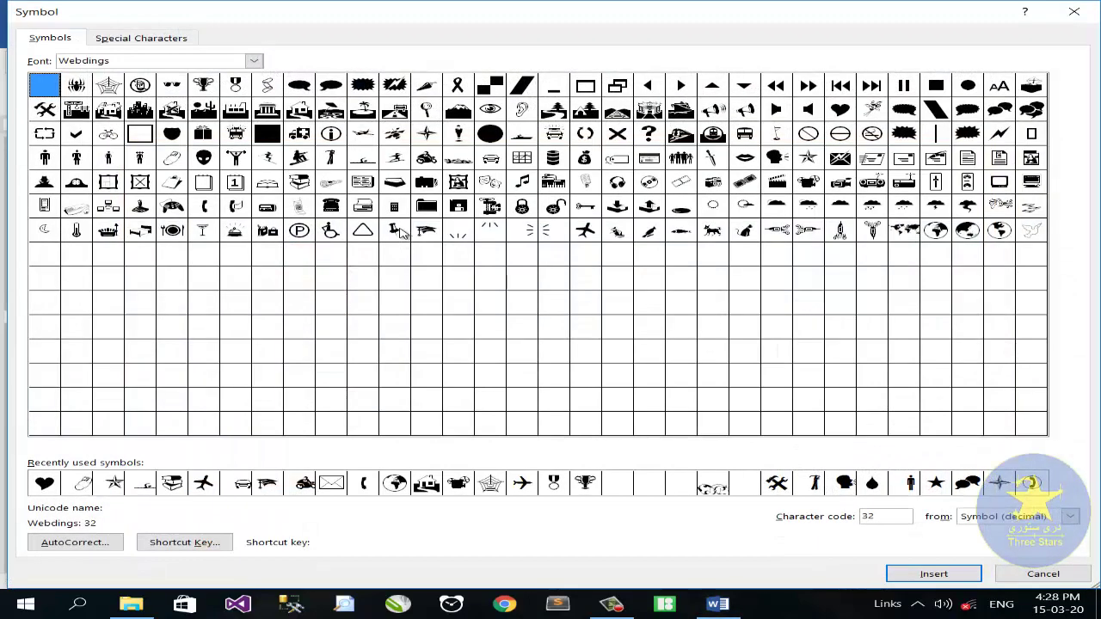
left_click(300, 112)
left_click(937, 573)
left_click(1043, 573)
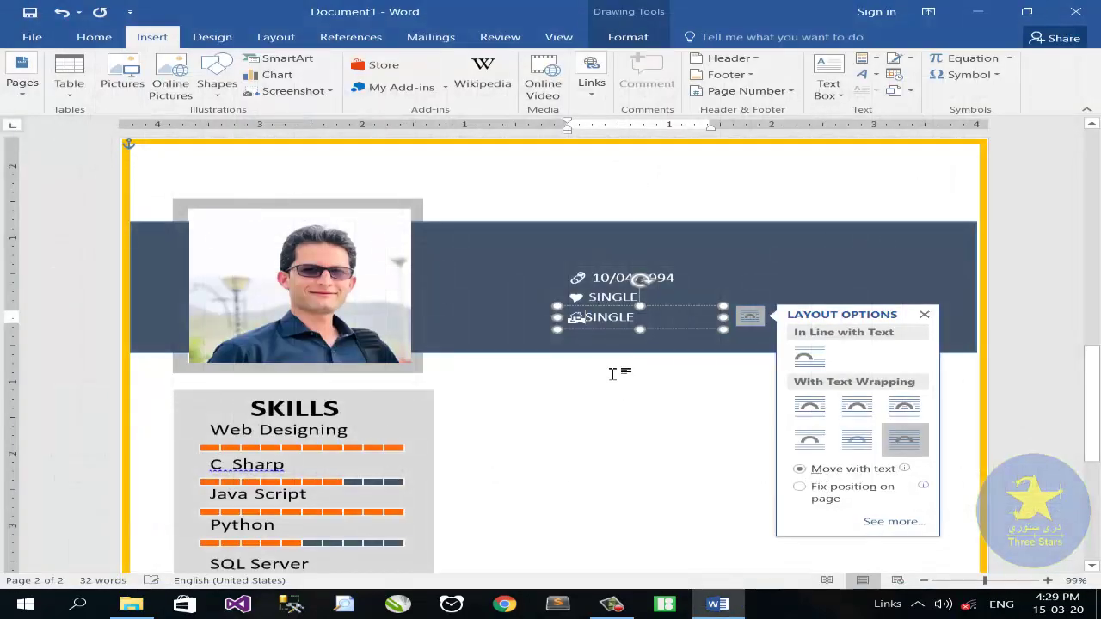
key("BackSpace")
key("BackSpace")
key("BackSpace")
key("BackSpace")
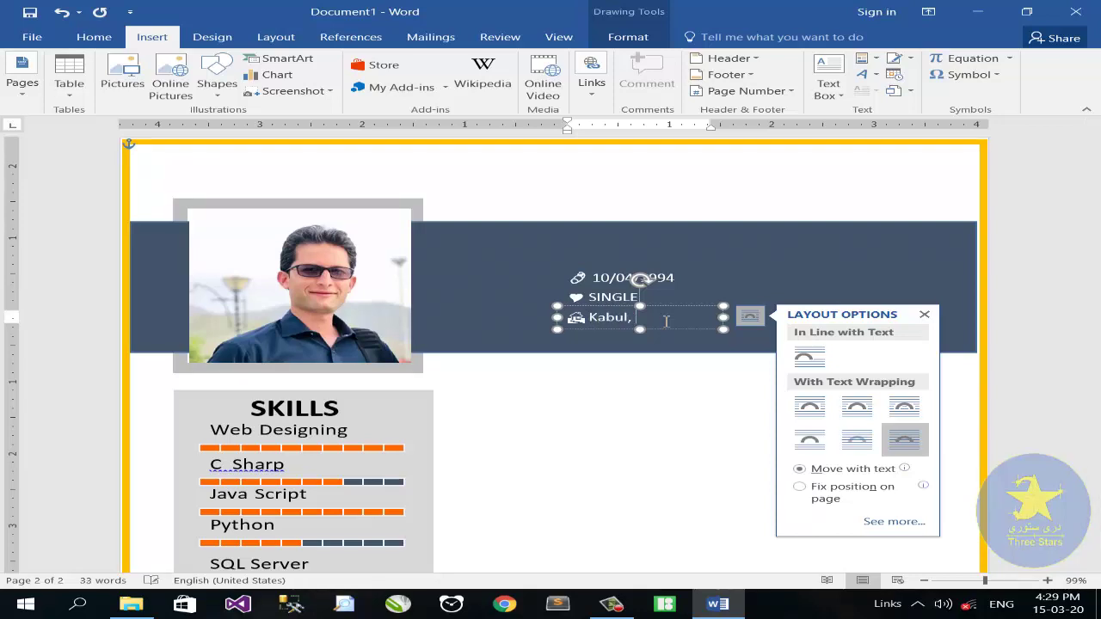
left_click(680, 276)
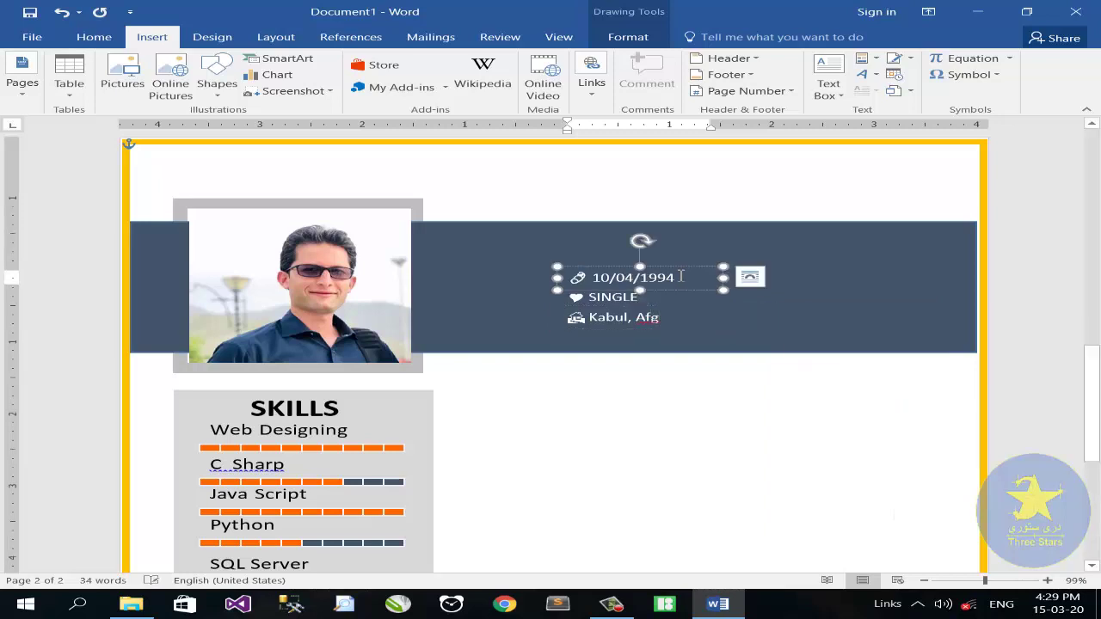
left_click_drag(684, 295, 899, 292)
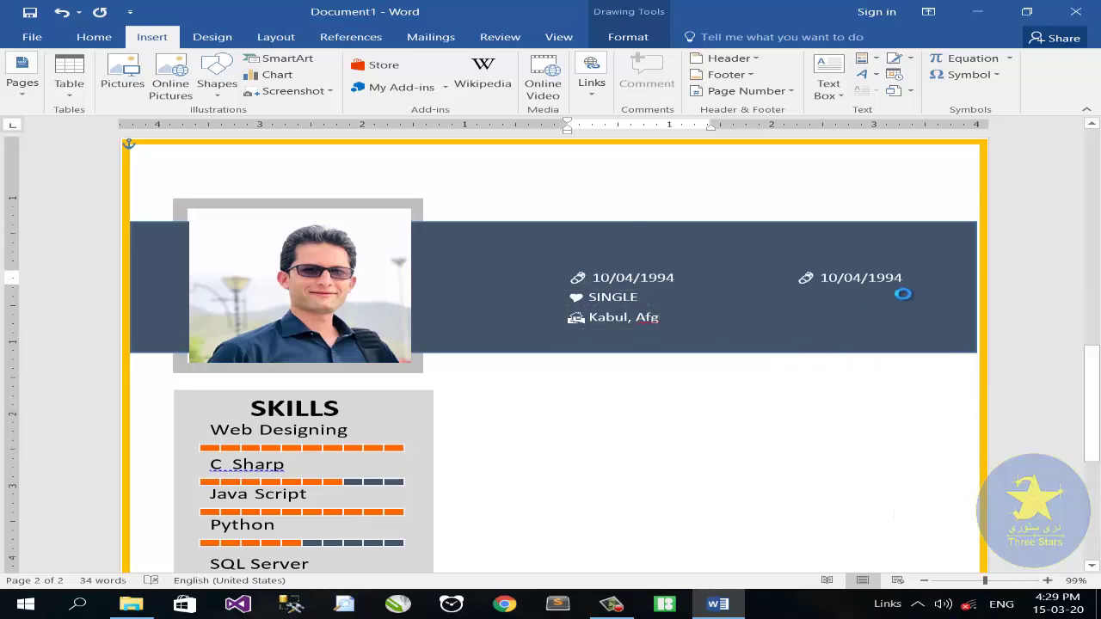
Turn the copied date line into a phone-number line with a Webdings handset icon, then duplicate it below
left_click(819, 277)
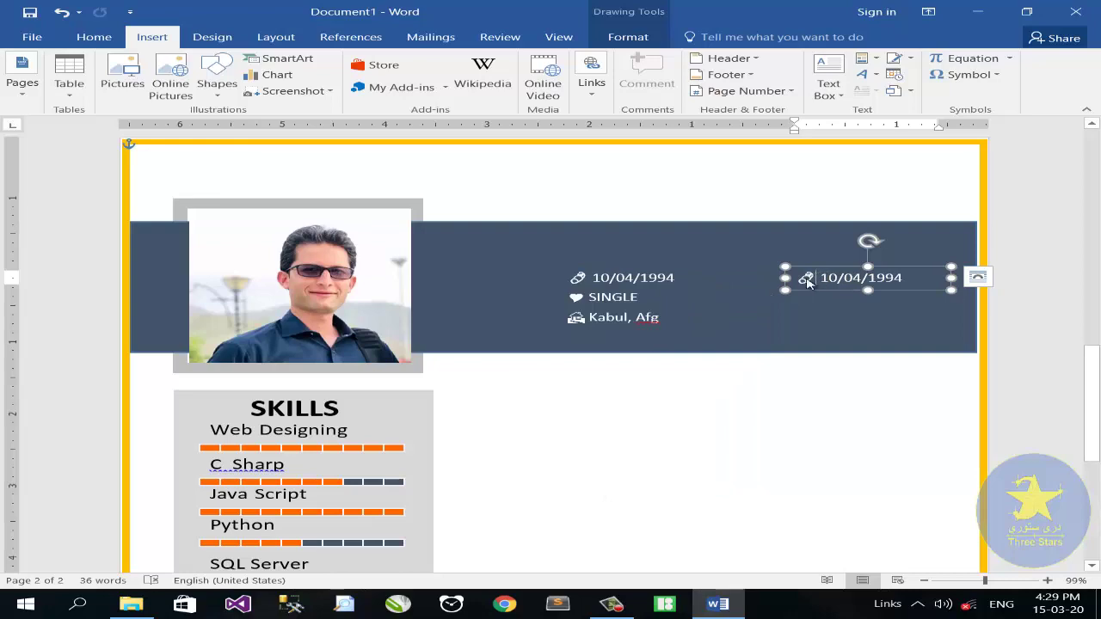
key("BackSpace")
left_click(969, 74)
left_click(1003, 184)
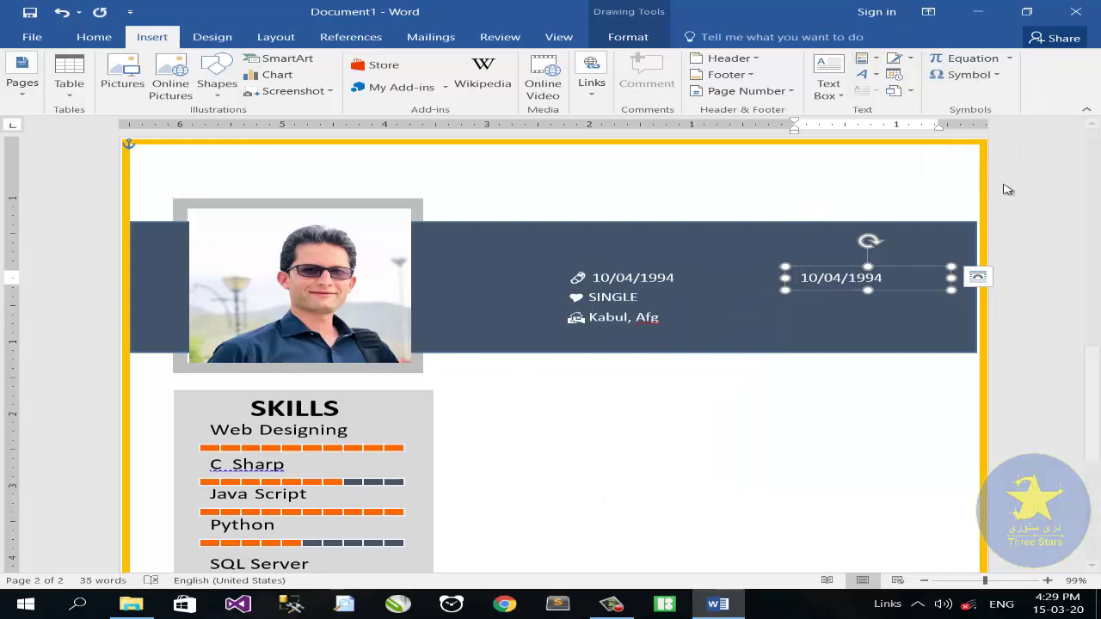
left_click(204, 207)
left_click(933, 574)
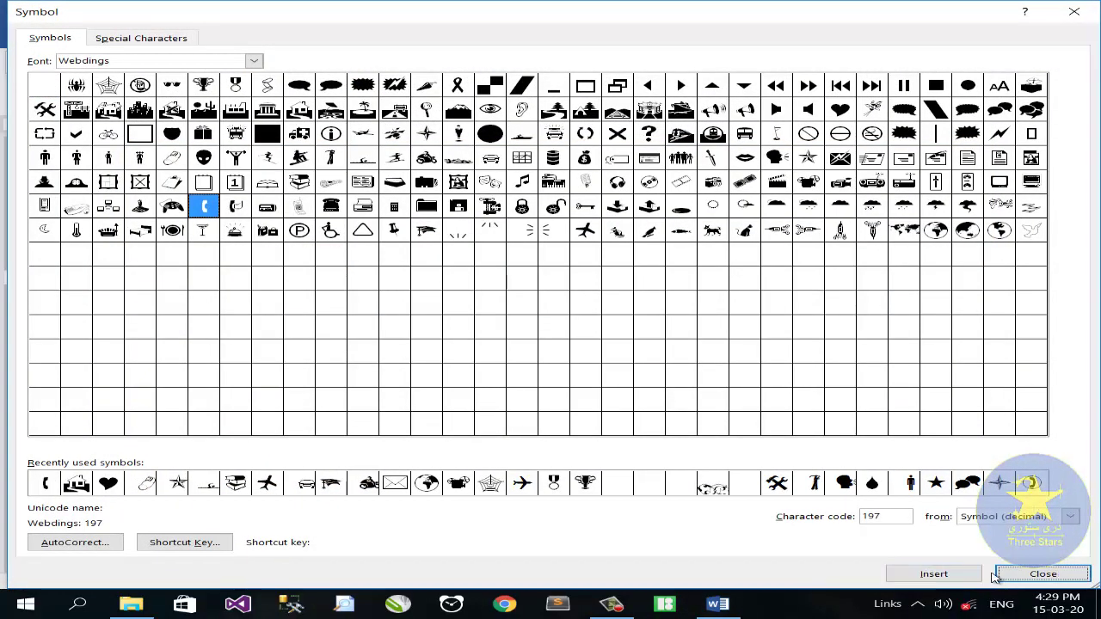
left_click(1042, 574)
left_click_drag(834, 278, 810, 278)
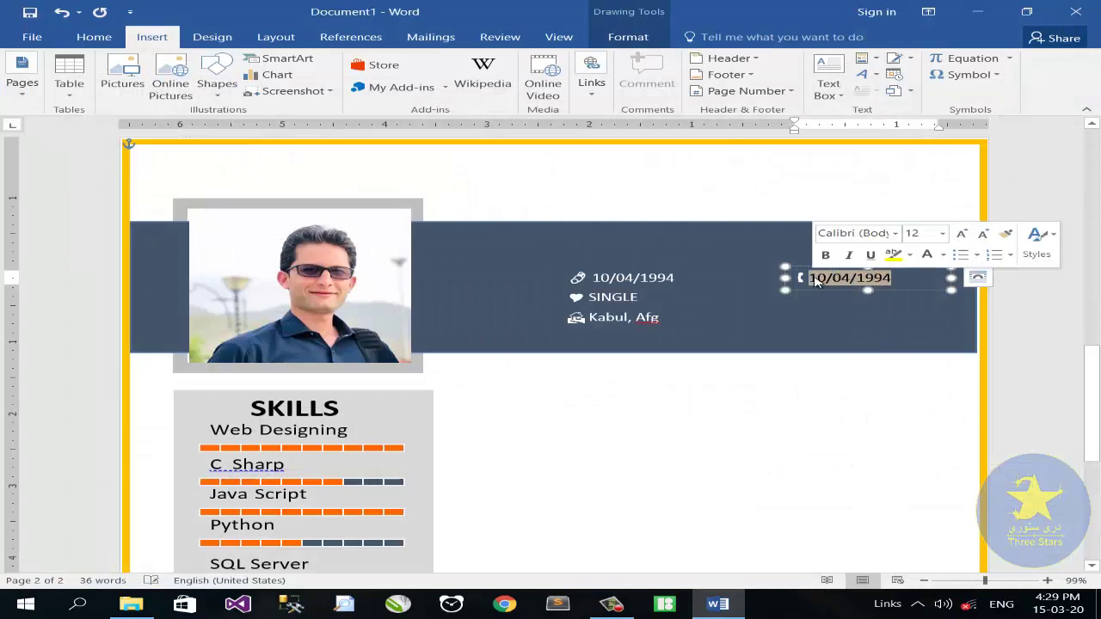
key("BackSpace")
type("078-0000-000")
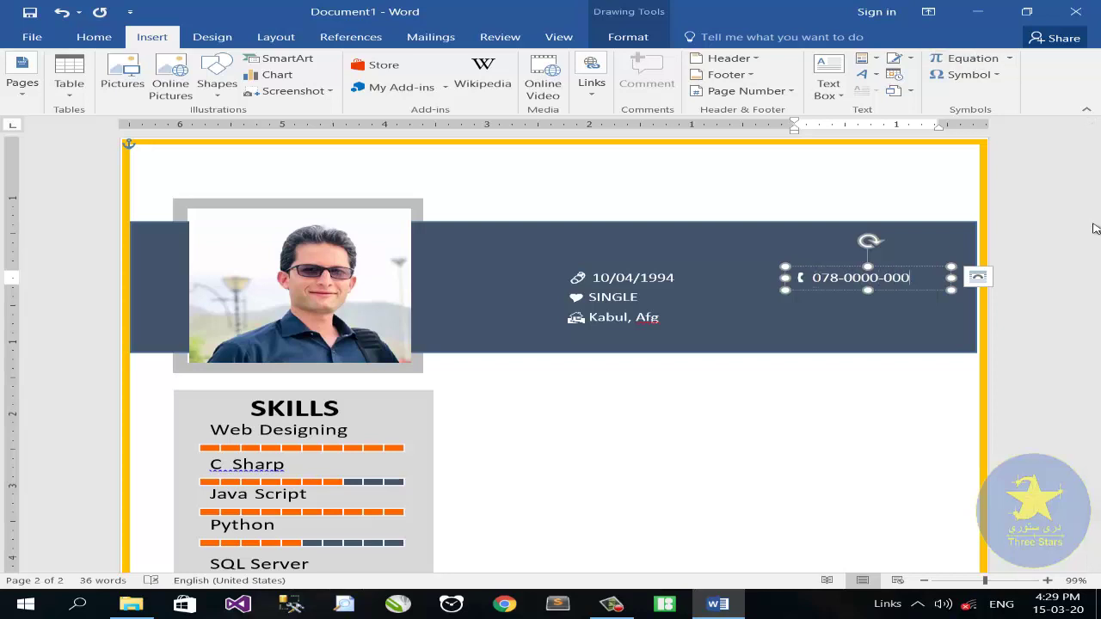
left_click_drag(823, 289, 815, 318)
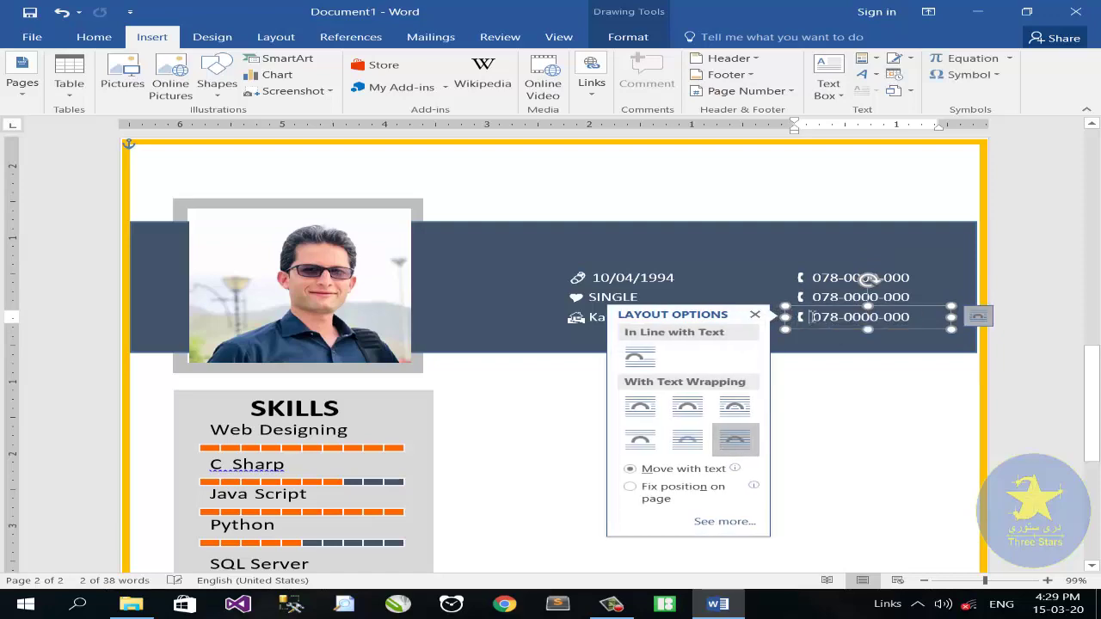
Change the third line to an envelope icon with the e-mail address, widening its box to fit
left_click(819, 317)
key("BackSpace")
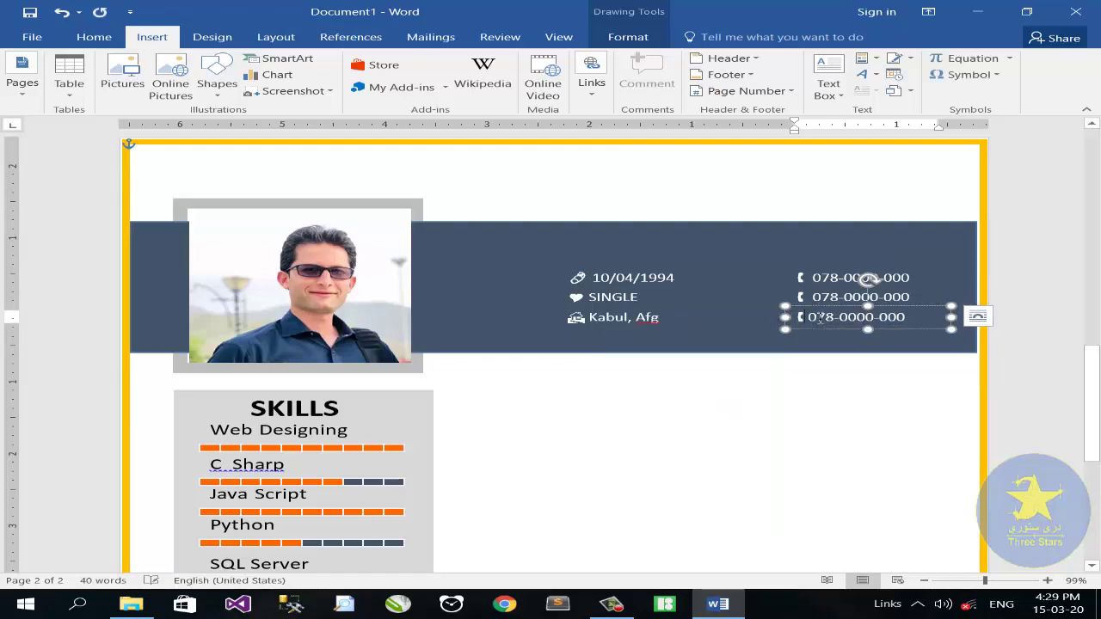
left_click(963, 74)
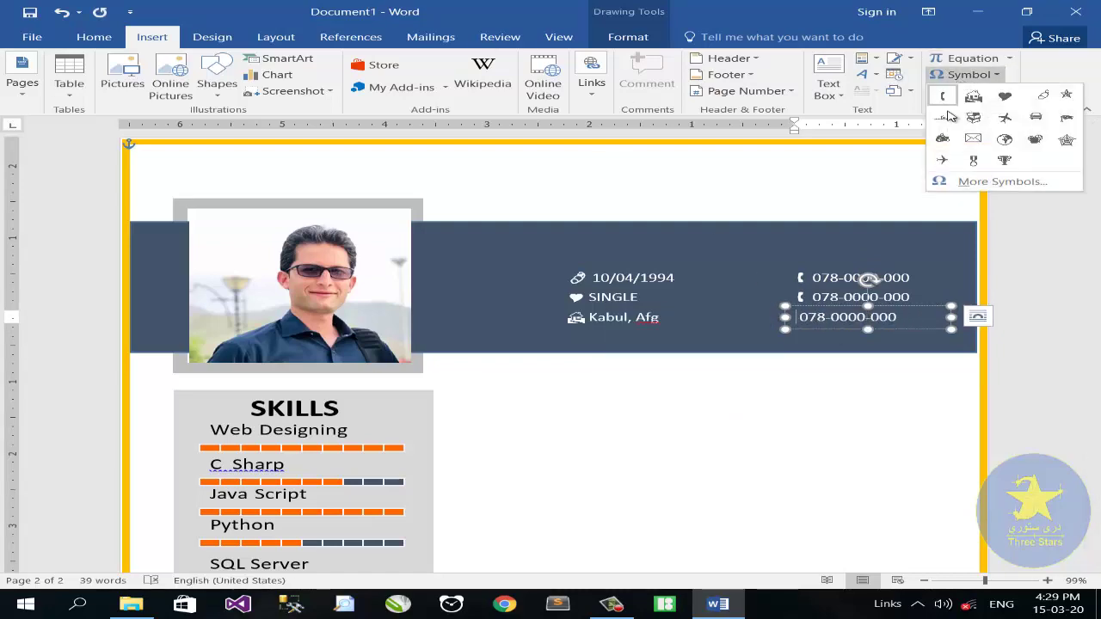
left_click(1000, 184)
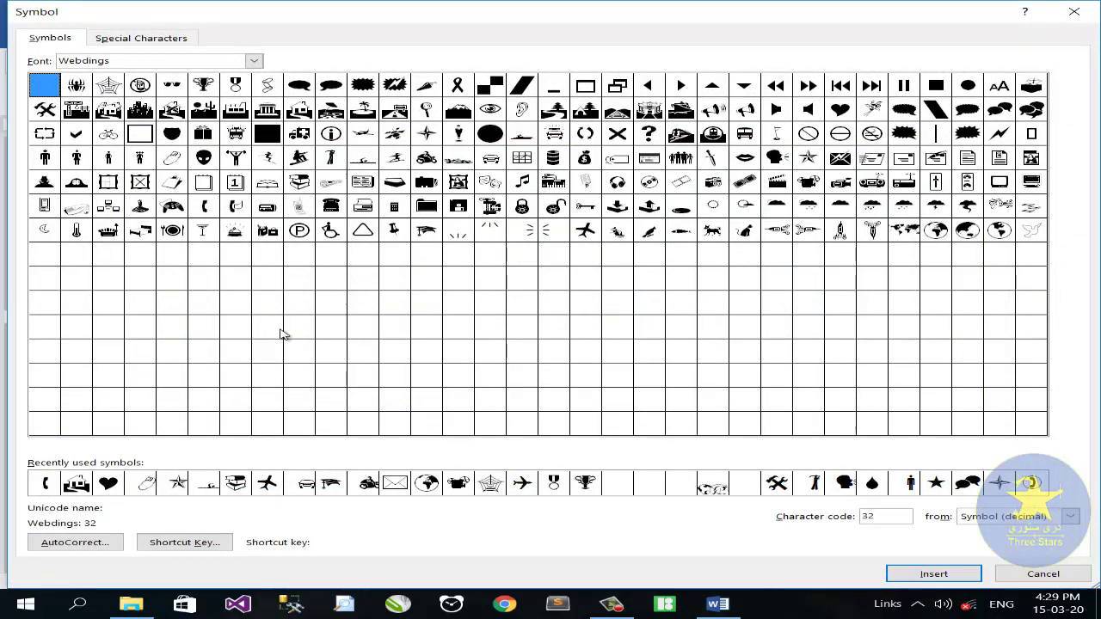
left_click(398, 483)
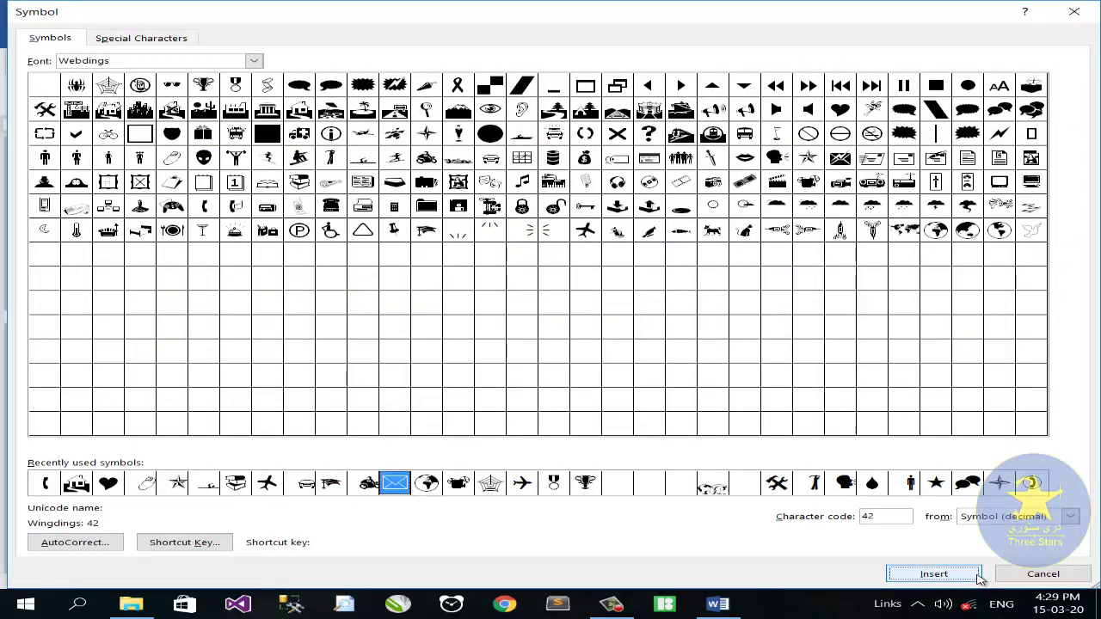
left_click(976, 574)
key("Escape")
left_click_drag(888, 320, 826, 320)
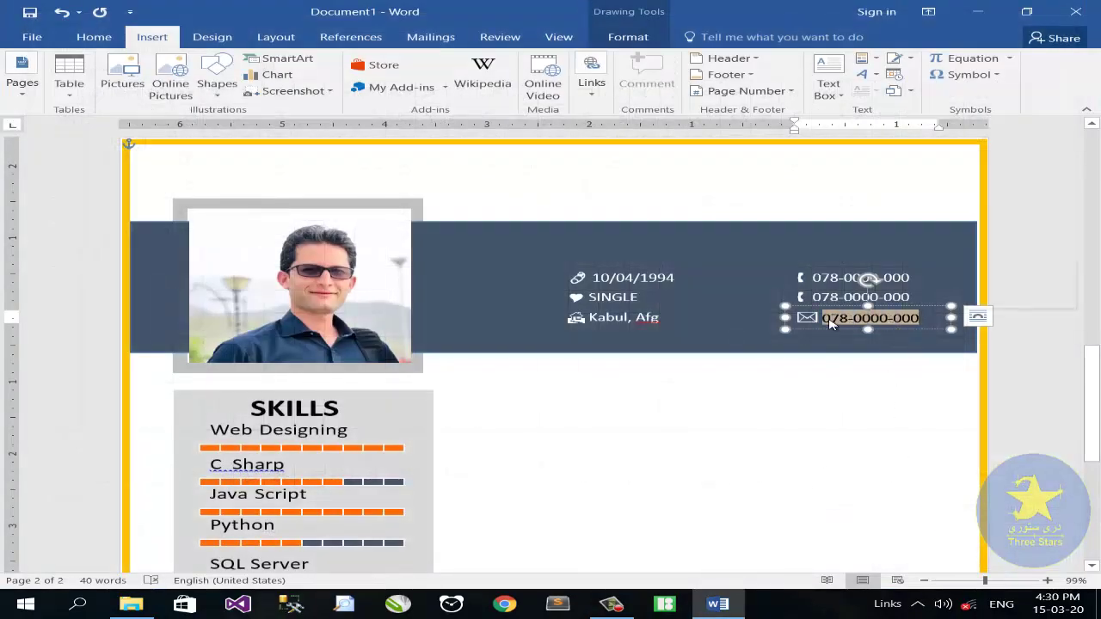
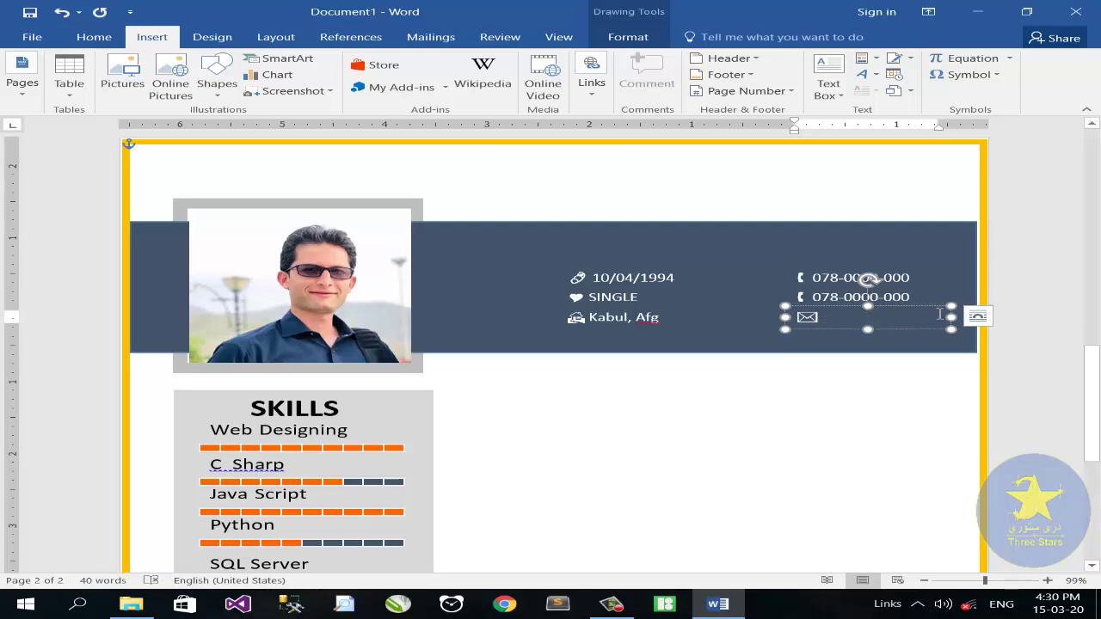
left_click_drag(950, 316, 964, 318)
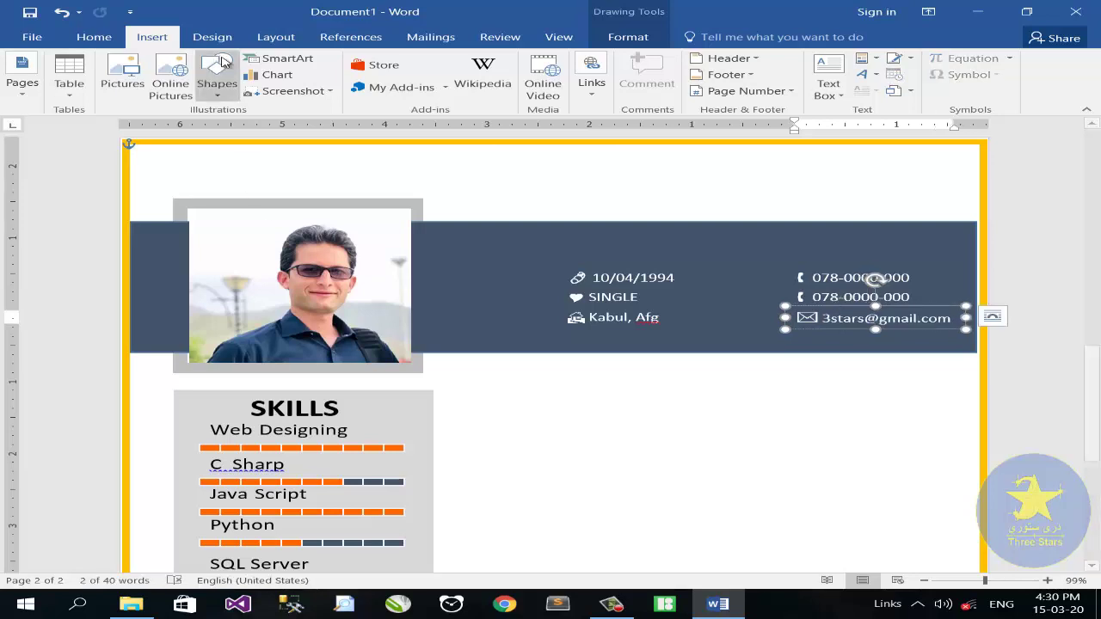
Draw a white 1½ pt vertical divider between the contact columns and copy the SKILLS heading rightward
left_click(217, 86)
left_click(249, 129)
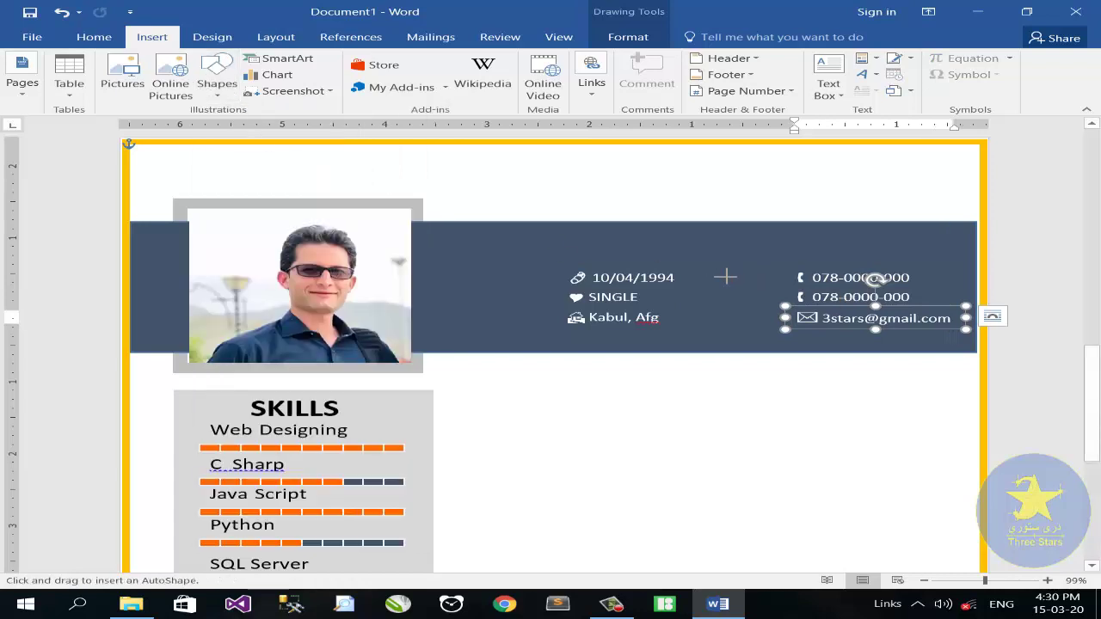
left_click_drag(723, 275, 722, 328)
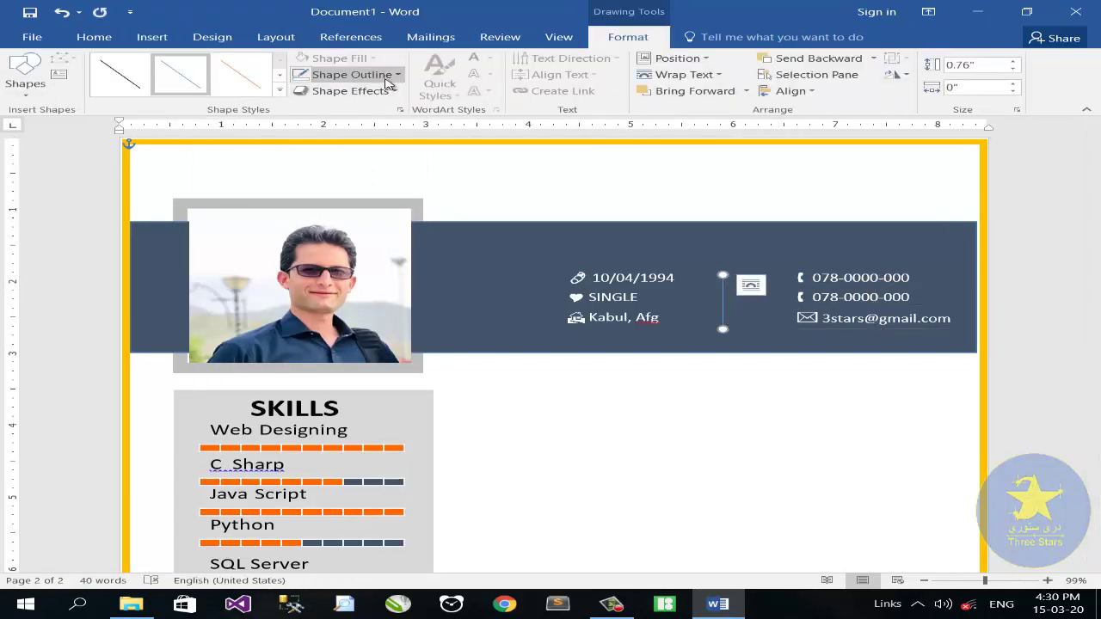
left_click(349, 75)
mouse_move(375, 268)
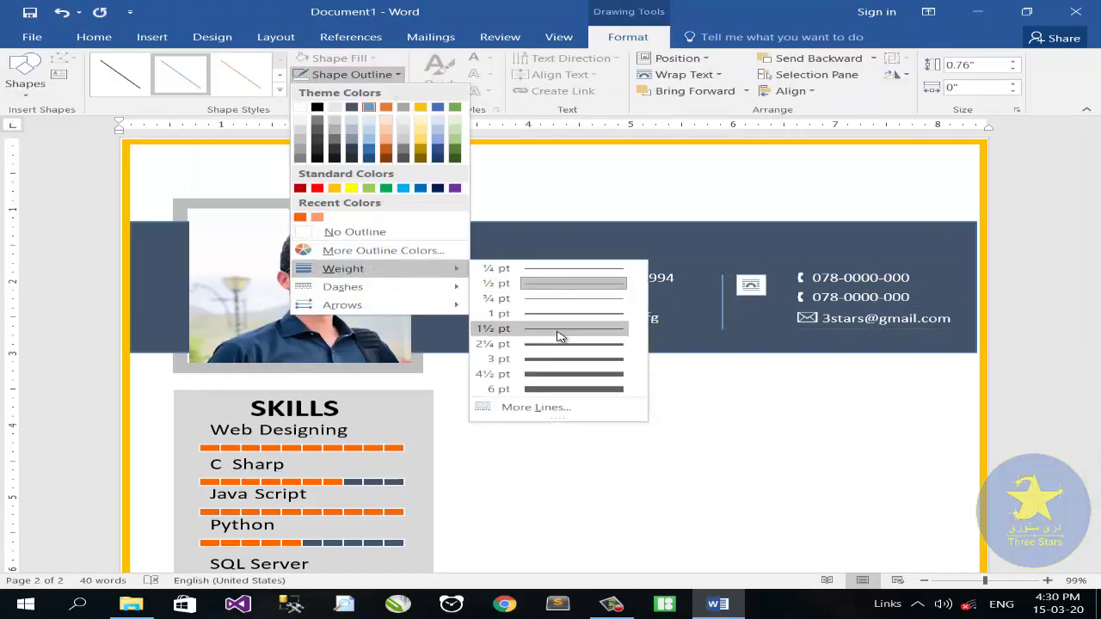
left_click(554, 337)
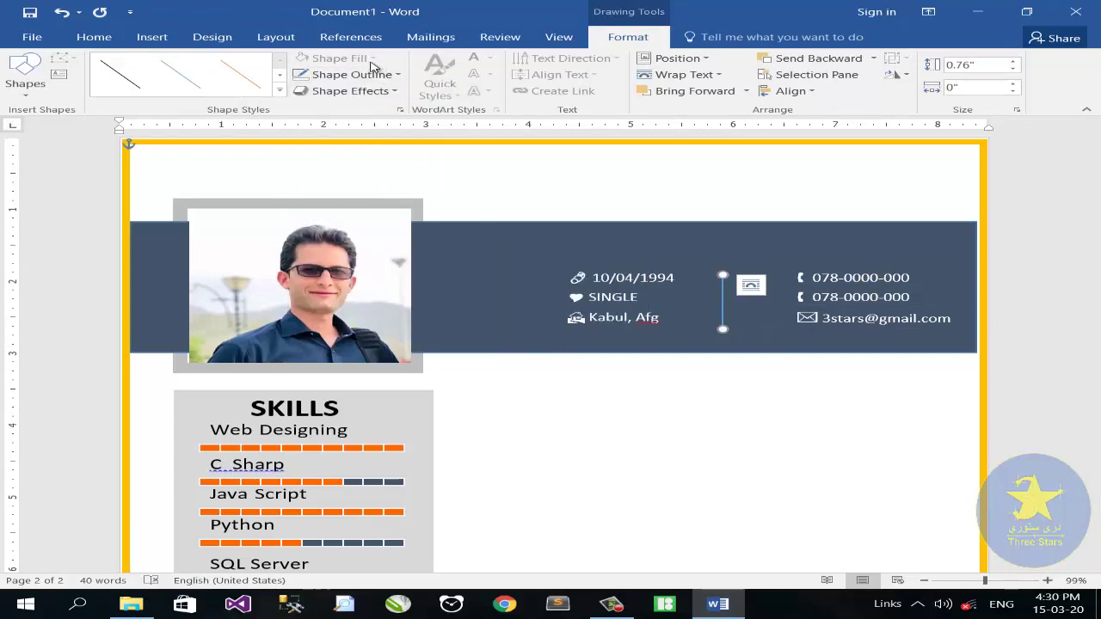
left_click(394, 76)
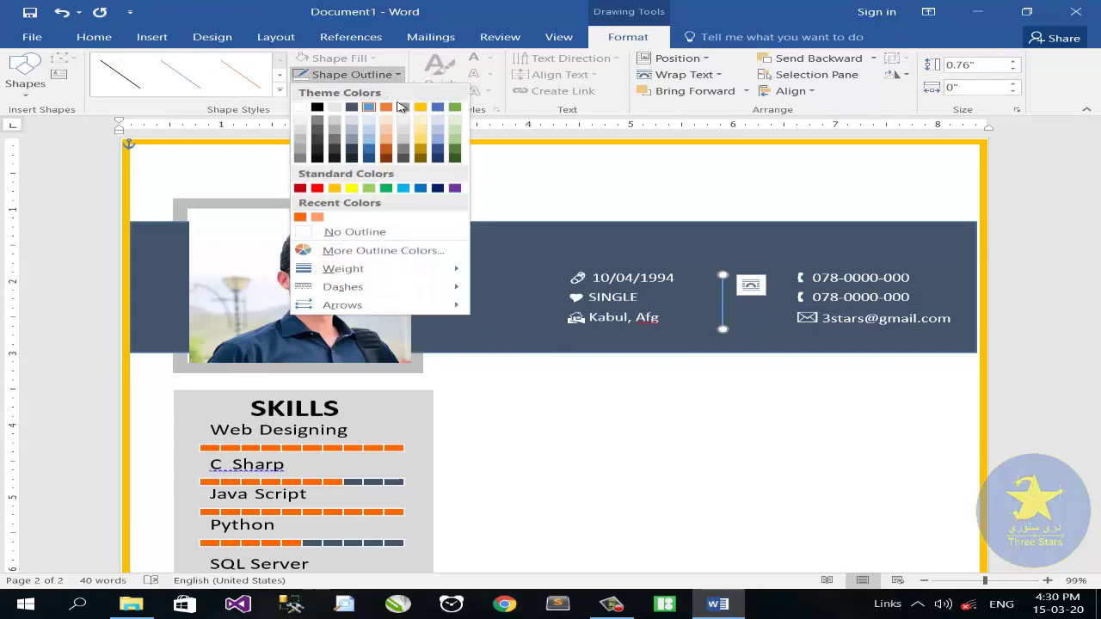
left_click(305, 120)
scroll(518, 332, "down", 1)
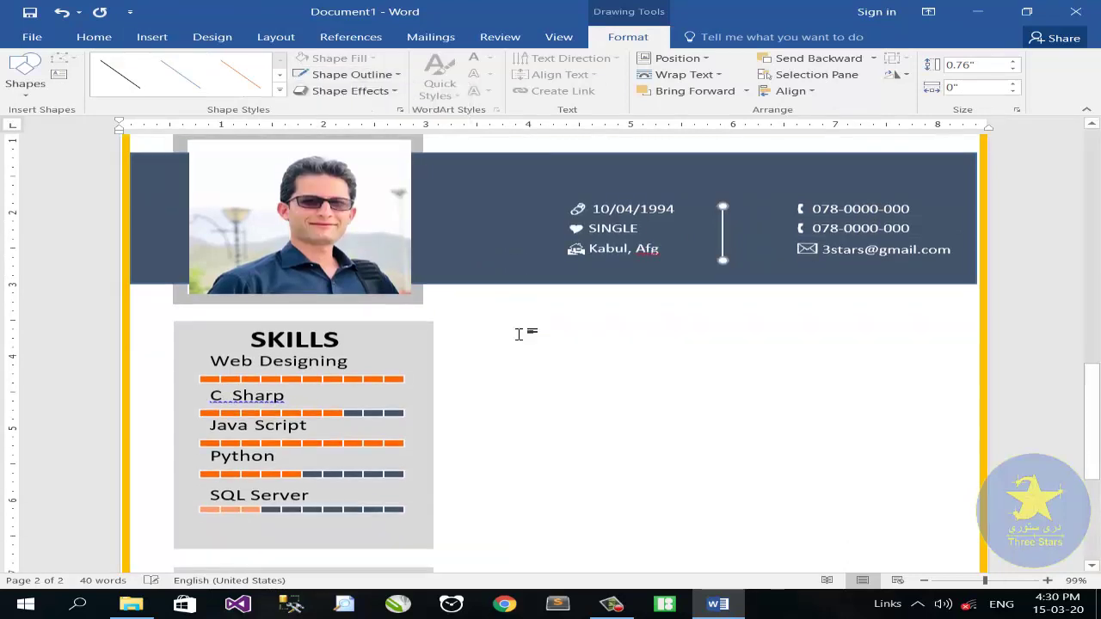
left_click(288, 339)
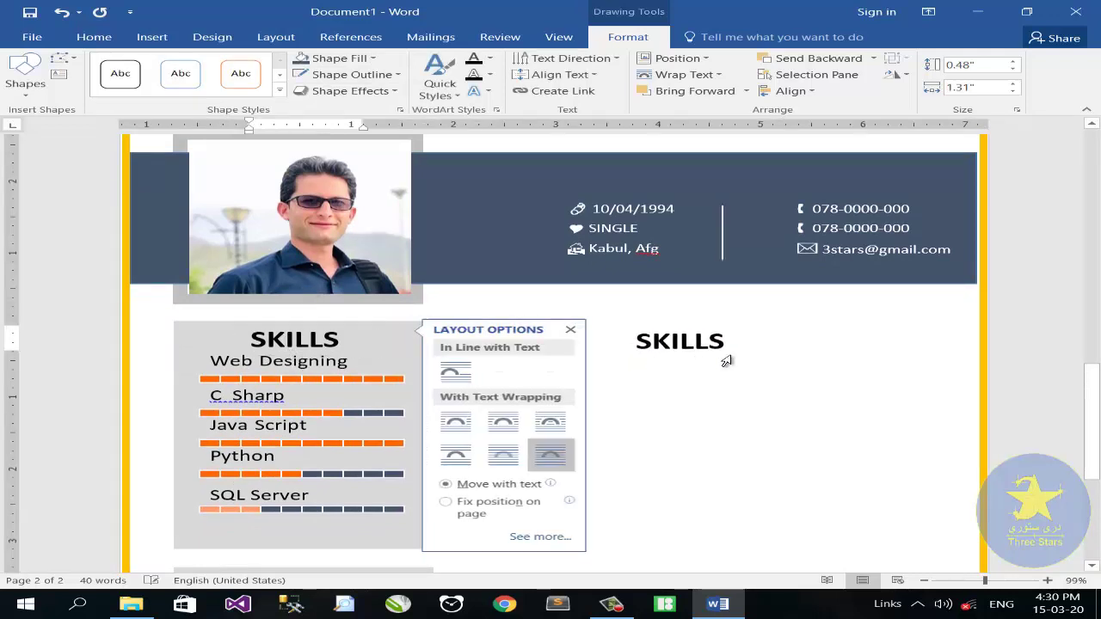